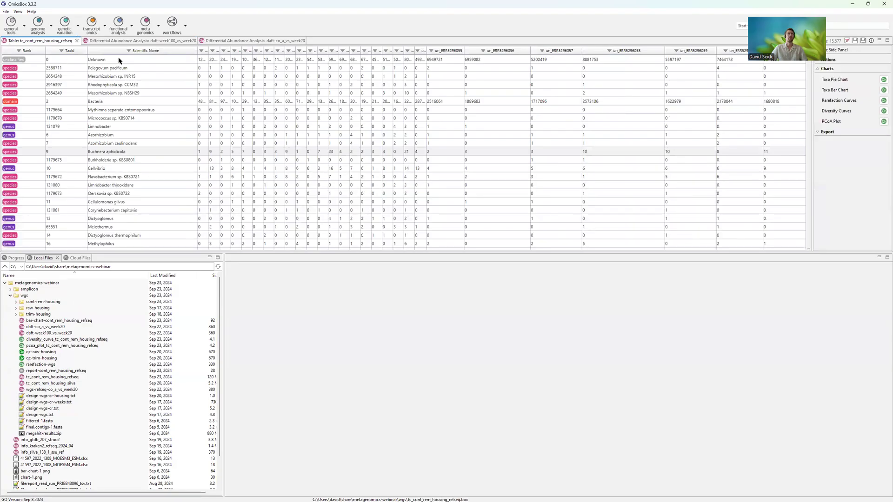
- Close all open result tables and charts and show the progress view of running jobs
{"action": "right_click", "coordinate": [41, 41]}
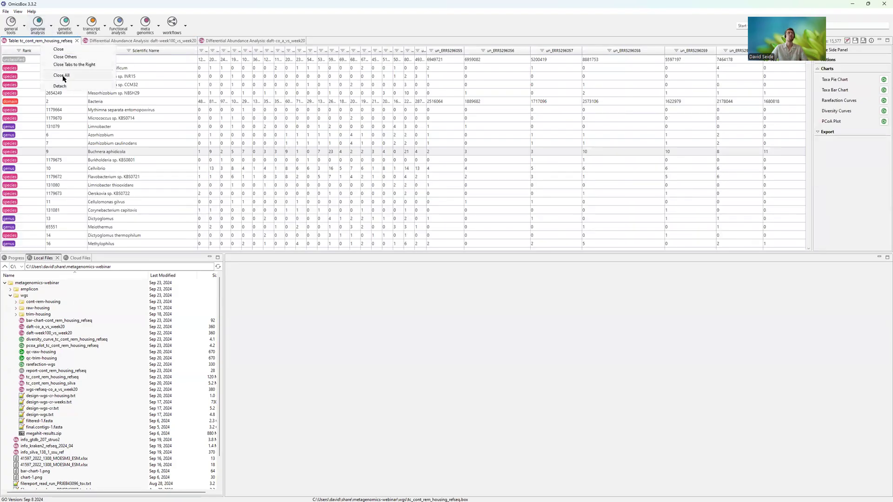
{"action": "left_click", "coordinate": [62, 76]}
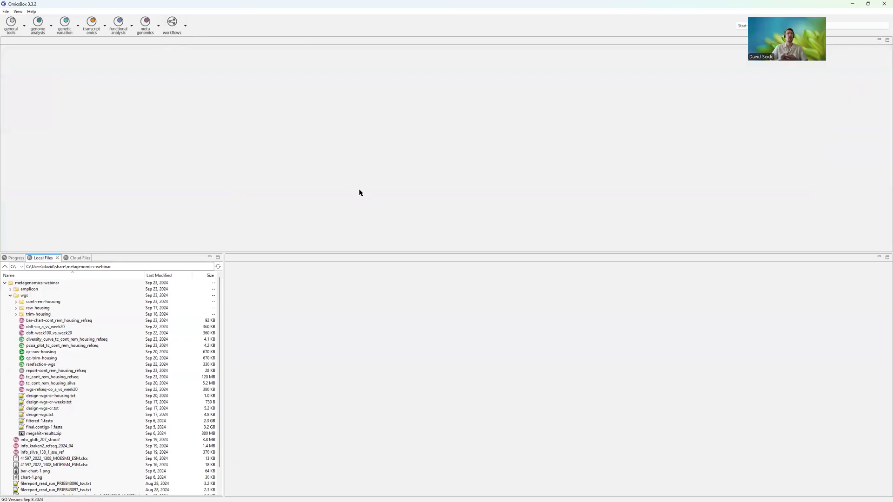
{"action": "left_click", "coordinate": [14, 258]}
{"action": "left_click", "coordinate": [202, 257]}
{"action": "left_click", "coordinate": [237, 281]}
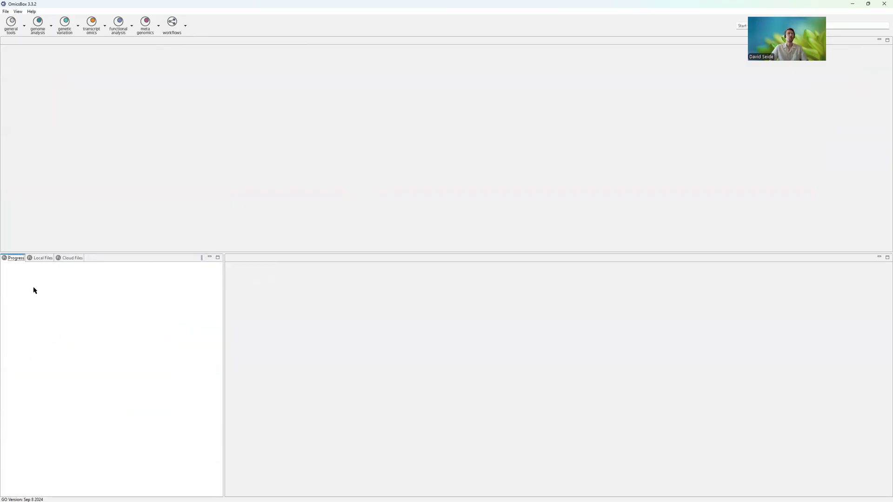
- Return to the local files, expand the amplicon and wgs folders and look through their contents
{"action": "left_click", "coordinate": [38, 259]}
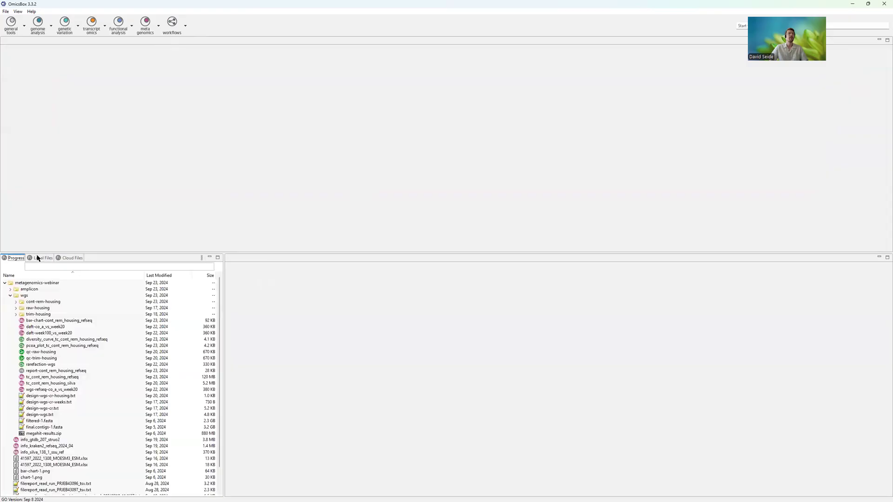
{"action": "left_click", "coordinate": [10, 296]}
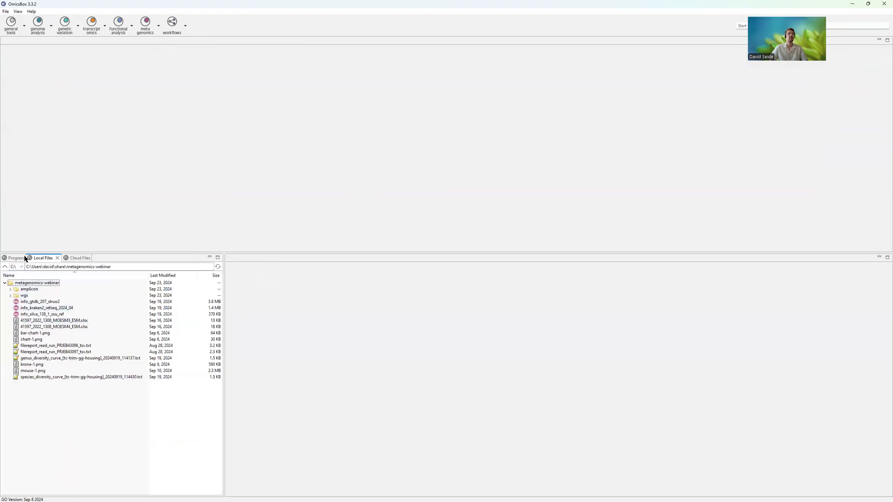
{"action": "left_click", "coordinate": [10, 290]}
{"action": "left_click", "coordinate": [11, 408]}
{"action": "scroll", "coordinate": [12, 408], "scroll_direction": "down", "scroll_amount": 3}
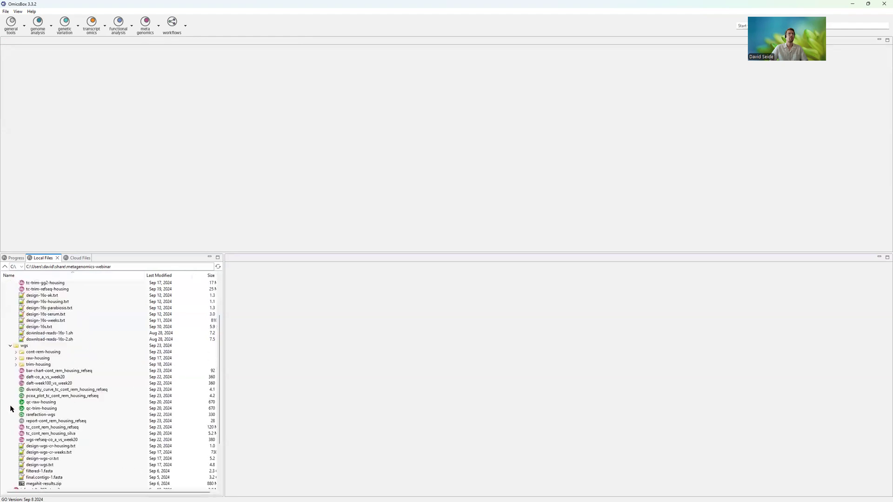
{"action": "scroll", "coordinate": [75, 368], "scroll_direction": "up", "scroll_amount": 3}
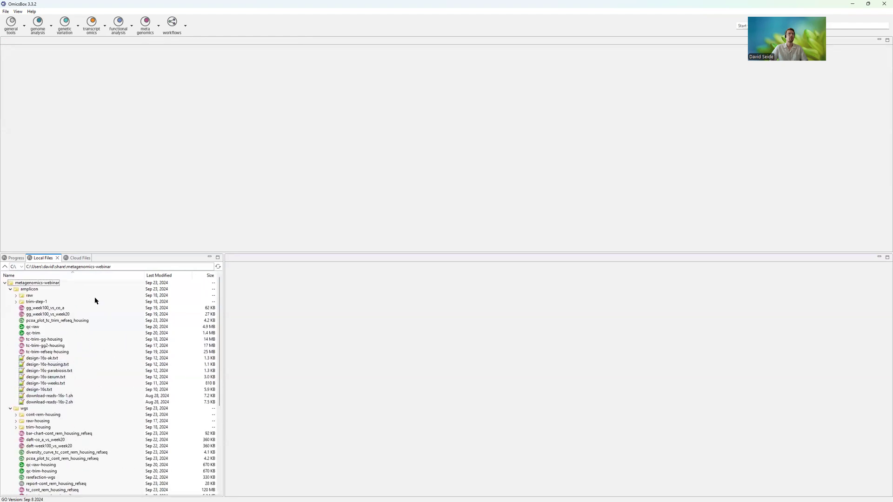
- Look at the files stored in the cloud folder and return to the local files
{"action": "left_click", "coordinate": [76, 258]}
{"action": "left_click", "coordinate": [20, 283]}
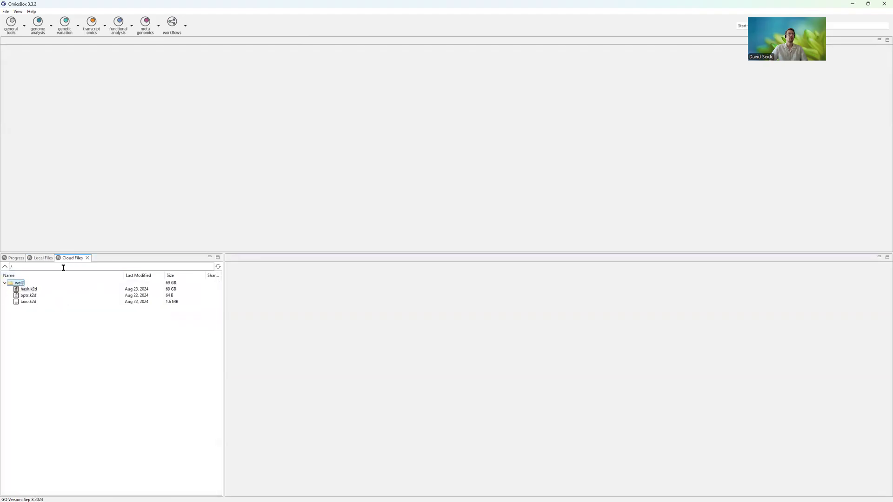
{"action": "left_click", "coordinate": [36, 255]}
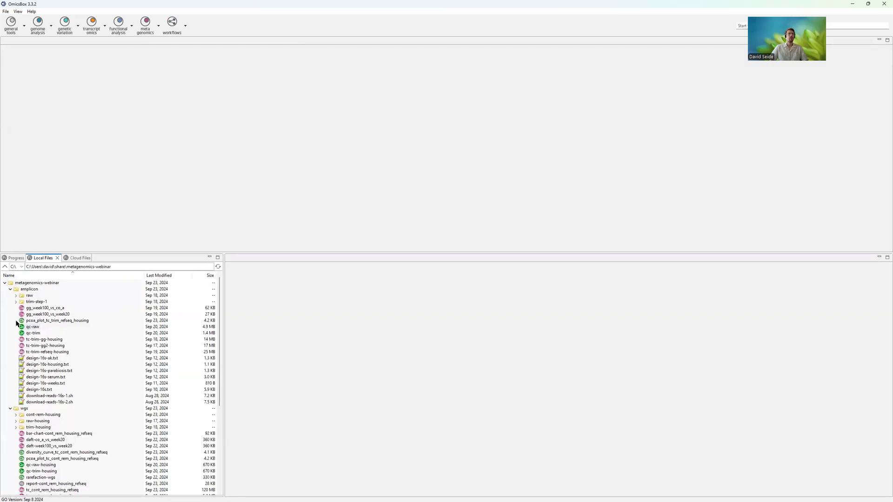
- Collapse the amplicon and wgs folders to compare them at the project's top level, and expand both again
{"action": "left_click", "coordinate": [10, 289]}
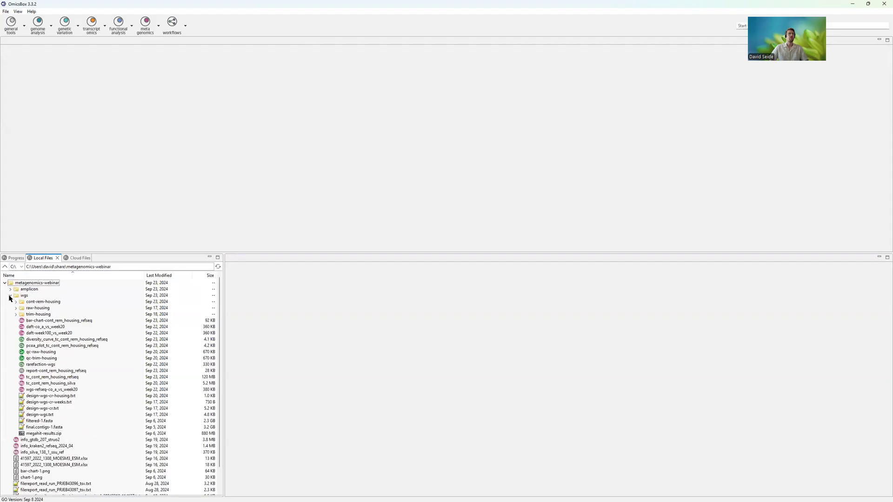
{"action": "left_click", "coordinate": [11, 295]}
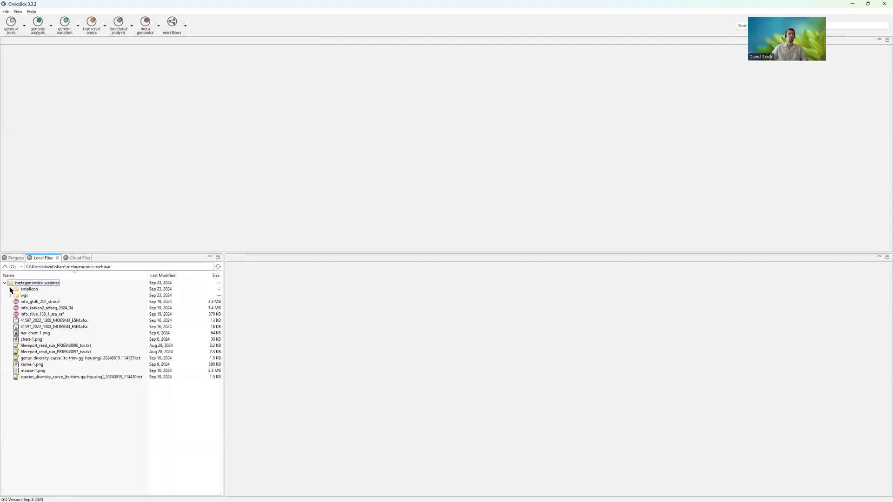
{"action": "left_click", "coordinate": [27, 291]}
{"action": "left_click", "coordinate": [25, 297]}
{"action": "left_click", "coordinate": [11, 289]}
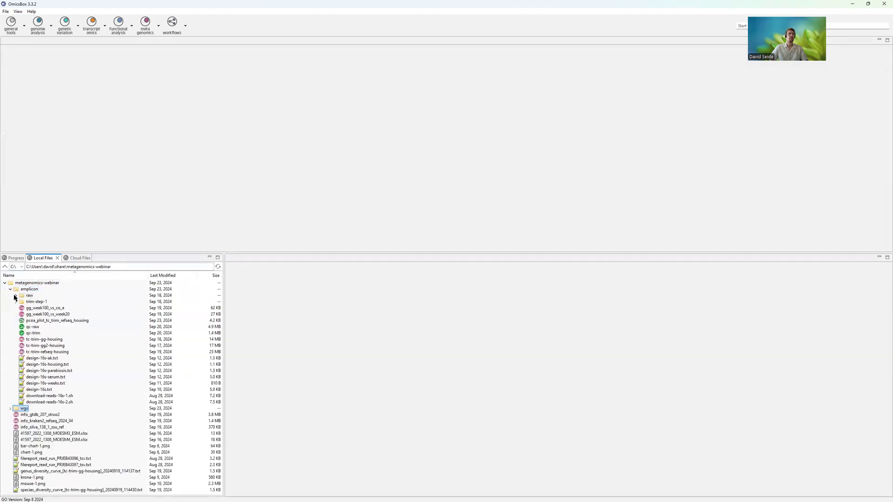
{"action": "left_click", "coordinate": [10, 408]}
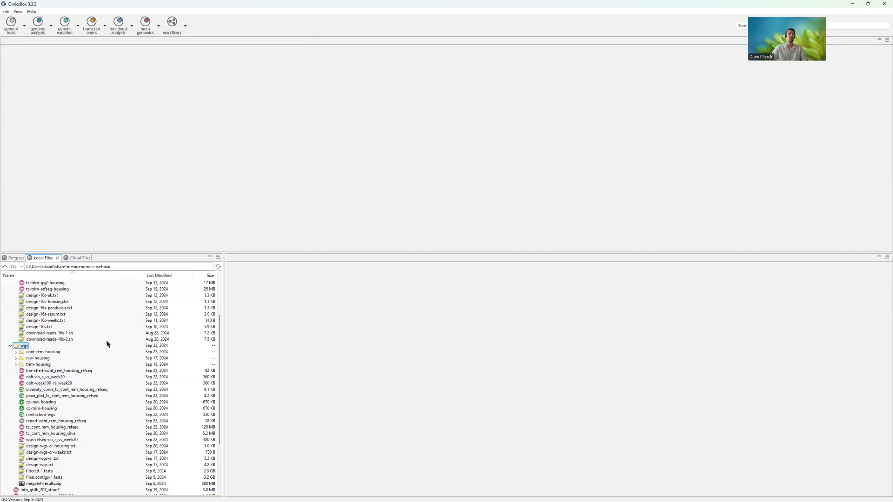
{"action": "scroll", "coordinate": [107, 343], "scroll_direction": "up", "scroll_amount": 3}
- Review the input reads and configuration of the Short-Read Quality Assessment with FastQC wizard, and close it without running
{"action": "left_click", "coordinate": [14, 33]}
{"action": "mouse_move", "coordinate": [30, 49]}
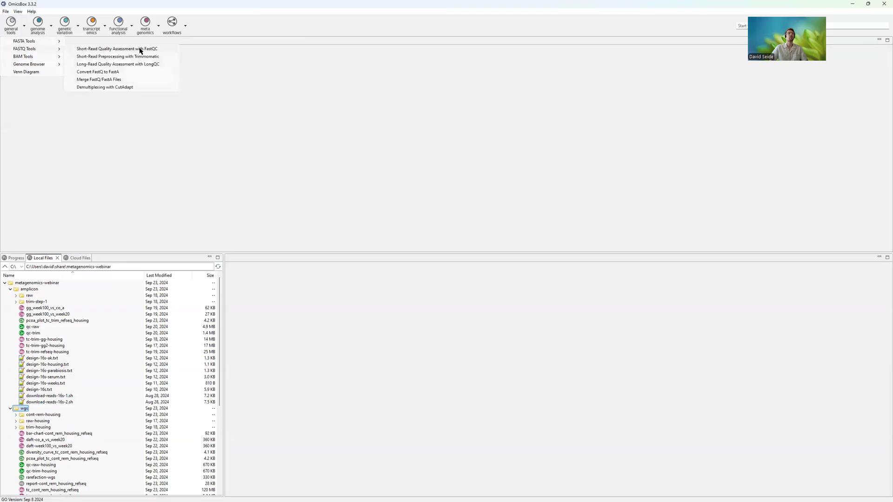
{"action": "left_click", "coordinate": [140, 49]}
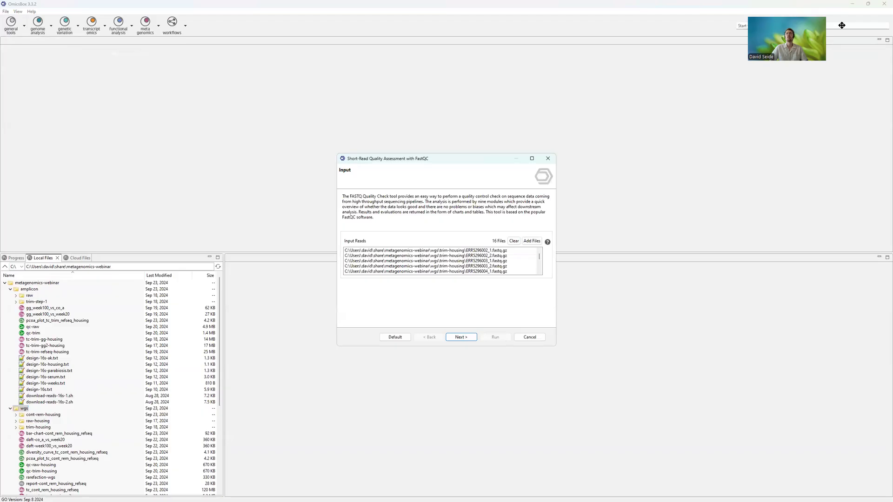
{"action": "left_click_drag", "start_coordinate": [842, 25], "coordinate": [845, 23]}
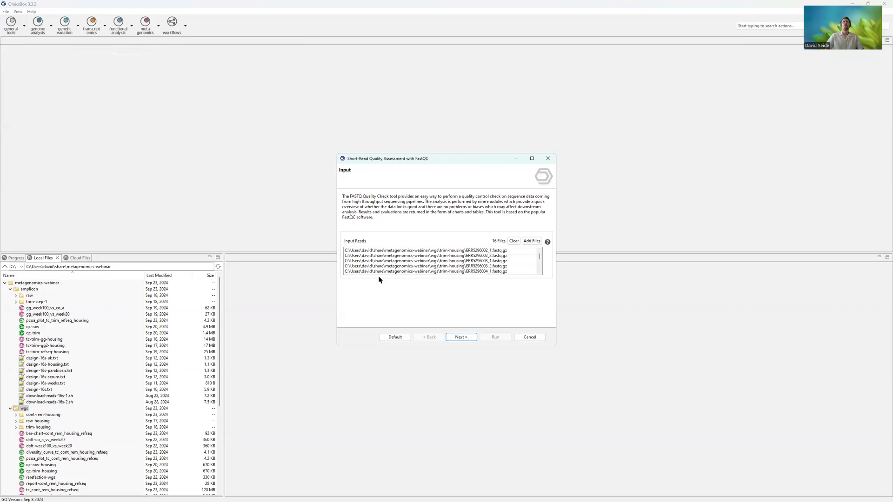
{"action": "left_click_drag", "start_coordinate": [385, 251], "coordinate": [374, 305]}
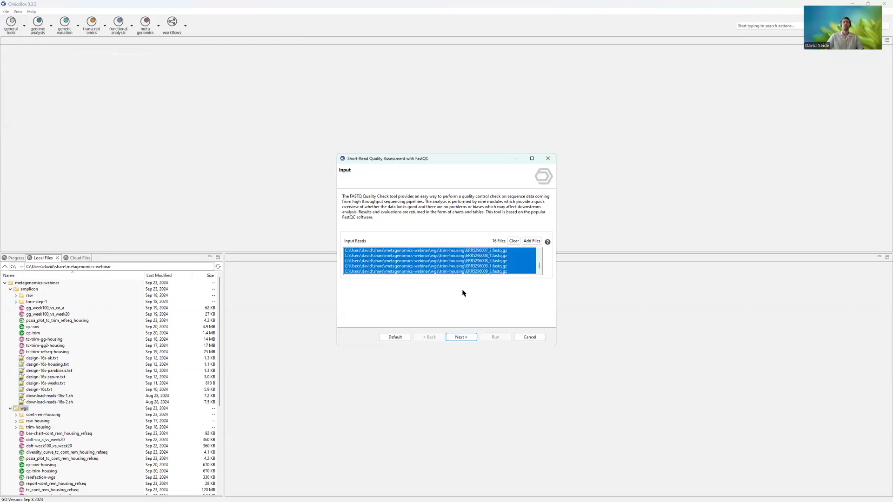
{"action": "left_click", "coordinate": [463, 337]}
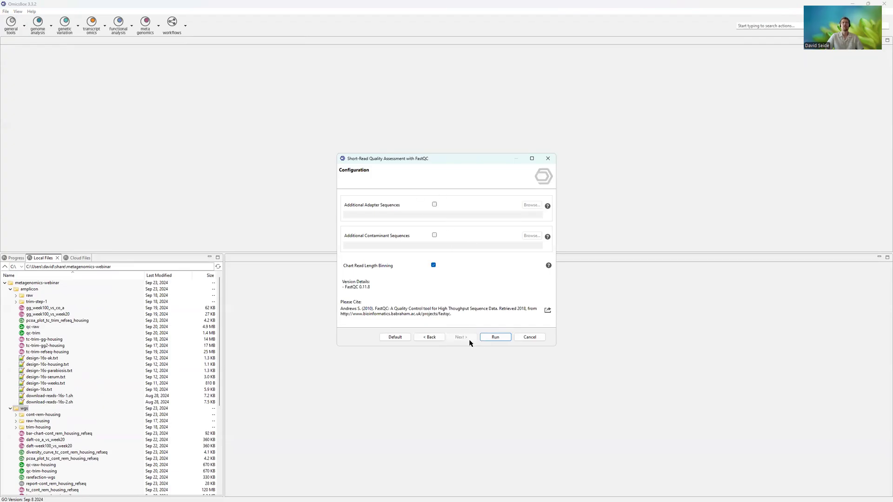
{"action": "left_click", "coordinate": [529, 337]}
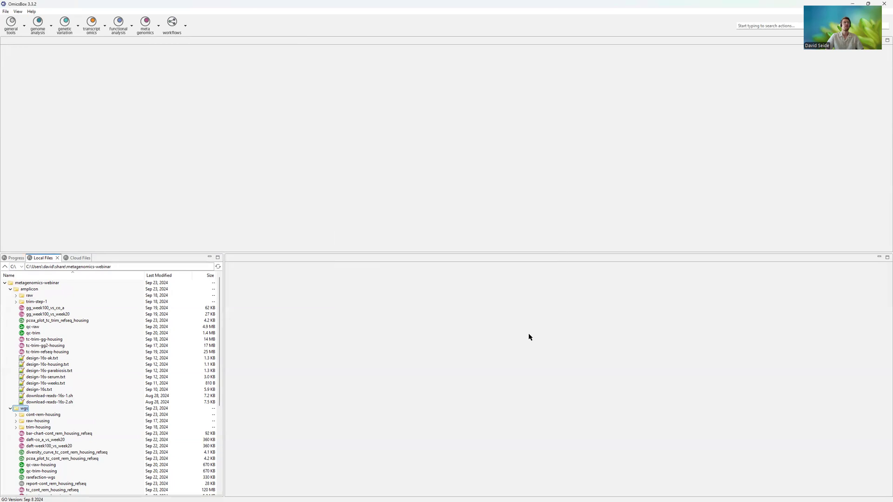
- Open the qc-raw result from the amplicon folder, narrow its Tags column and look through the sample rows
{"action": "double_click", "coordinate": [31, 327]}
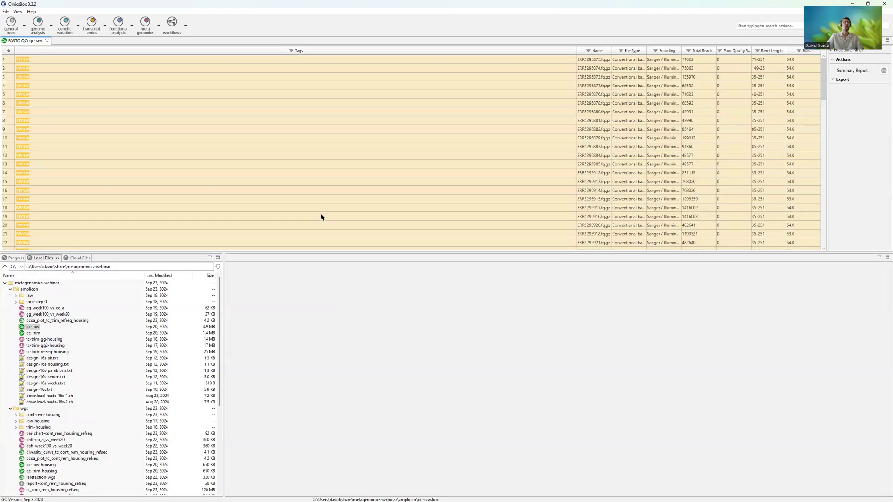
{"action": "left_click_drag", "start_coordinate": [576, 49], "coordinate": [293, 51]}
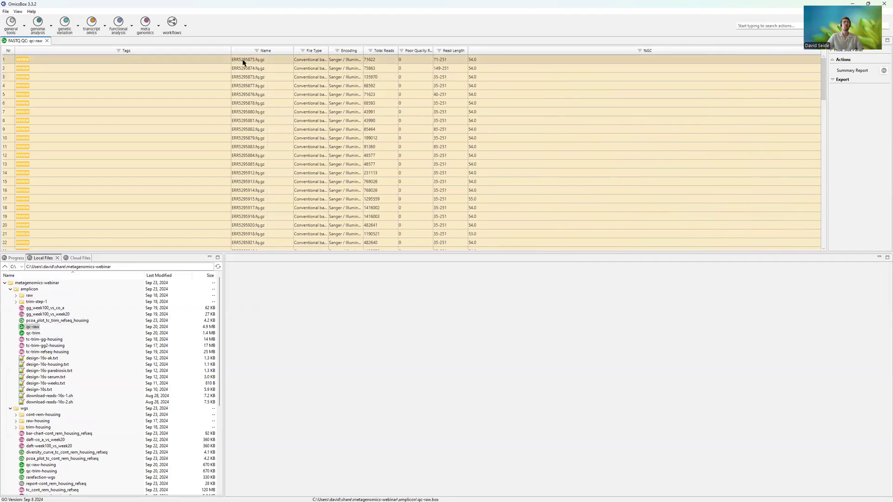
{"action": "scroll", "coordinate": [272, 174], "scroll_direction": "down", "scroll_amount": 5}
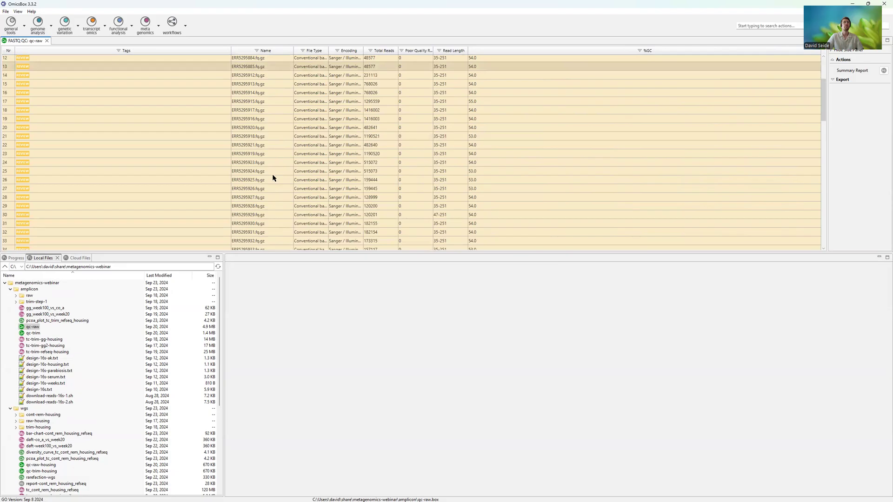
{"action": "scroll", "coordinate": [279, 156], "scroll_direction": "up", "scroll_amount": 5}
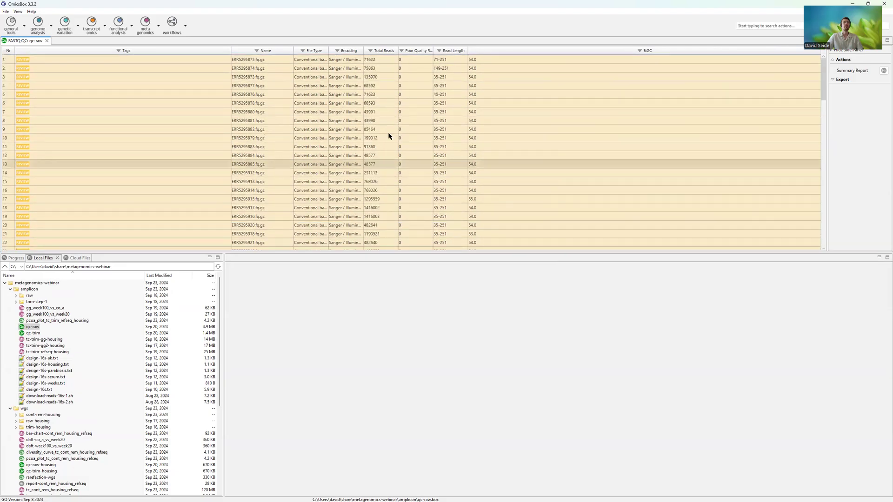
- Show the FastQC report of sample ERR5295875.fq.gz and examine its read statistics and module results
{"action": "right_click", "coordinate": [221, 63]}
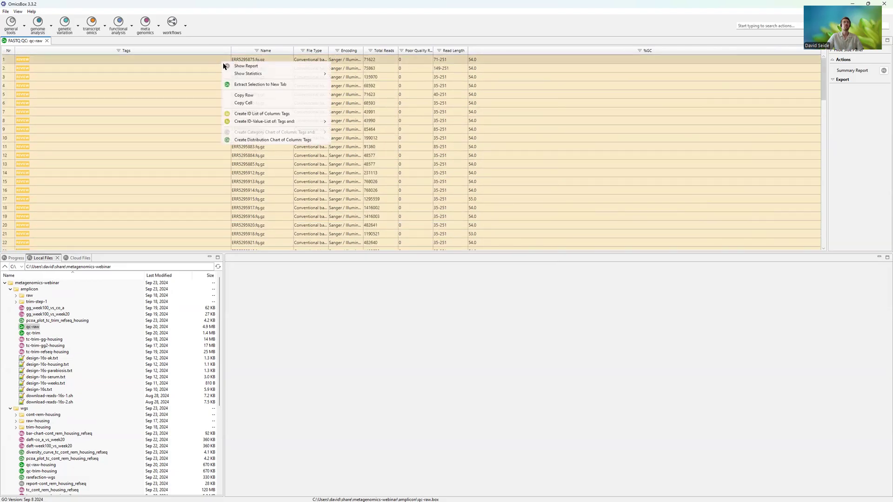
{"action": "left_click", "coordinate": [267, 66]}
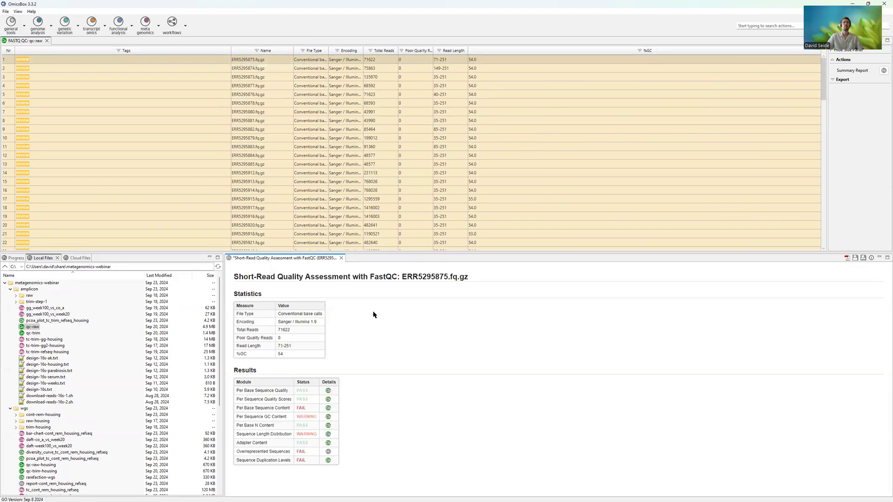
{"action": "double_click", "coordinate": [285, 330]}
{"action": "left_click", "coordinate": [292, 330]}
{"action": "double_click", "coordinate": [302, 390]}
{"action": "left_click_drag", "start_coordinate": [255, 408], "coordinate": [279, 408]}
- Examine the report's Per Base Sequence Content and Per Sequence GC Content charts, and return to the report
{"action": "left_click", "coordinate": [329, 408]}
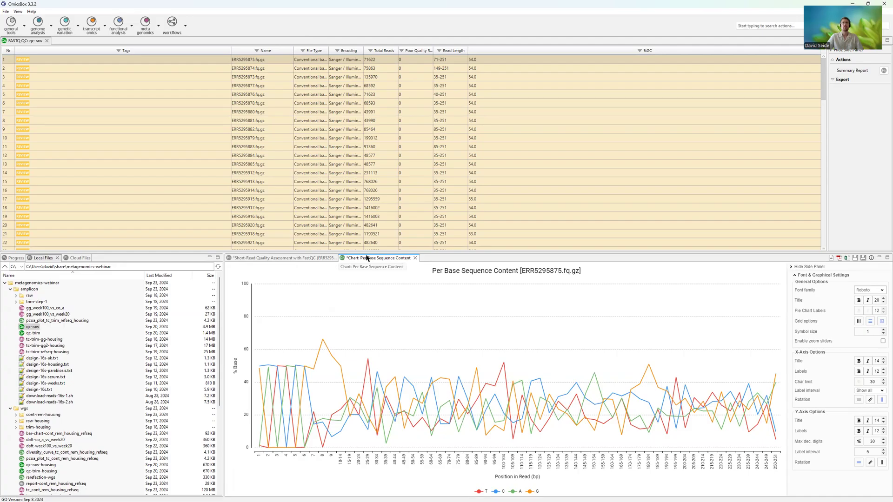
{"action": "left_click", "coordinate": [415, 258]}
{"action": "left_click", "coordinate": [476, 255]}
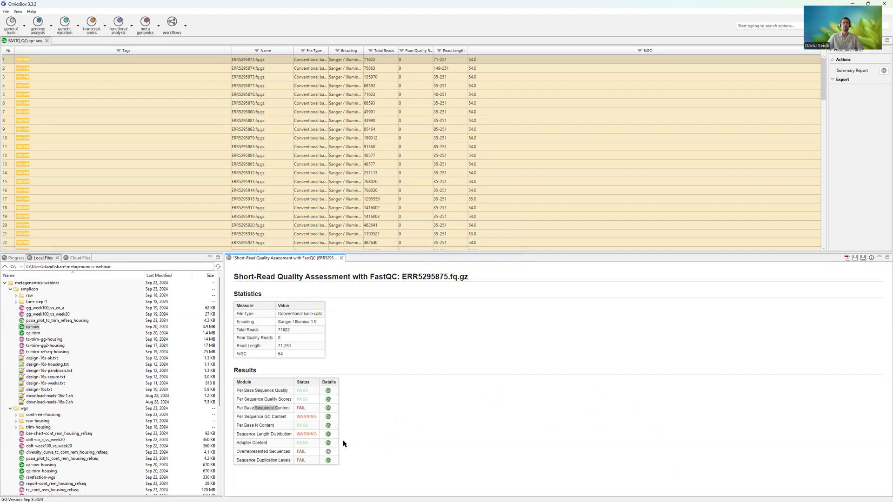
{"action": "left_click", "coordinate": [328, 416]}
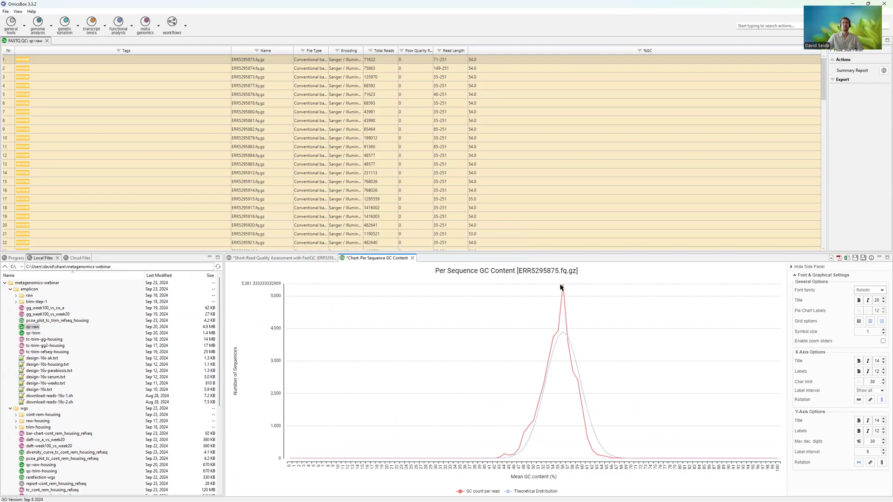
{"action": "left_click", "coordinate": [292, 259]}
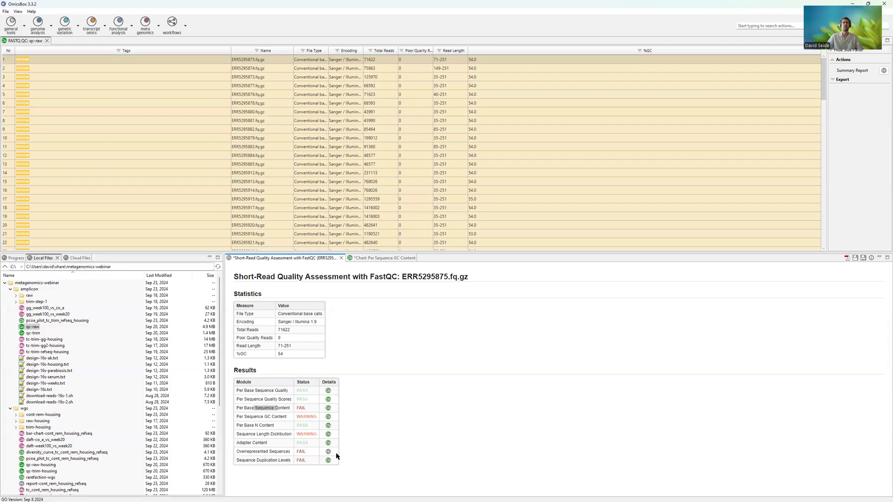
- Examine the report's Overrepresented Sequences table, and close every detail tab except the FastQC report
{"action": "left_click", "coordinate": [328, 454]}
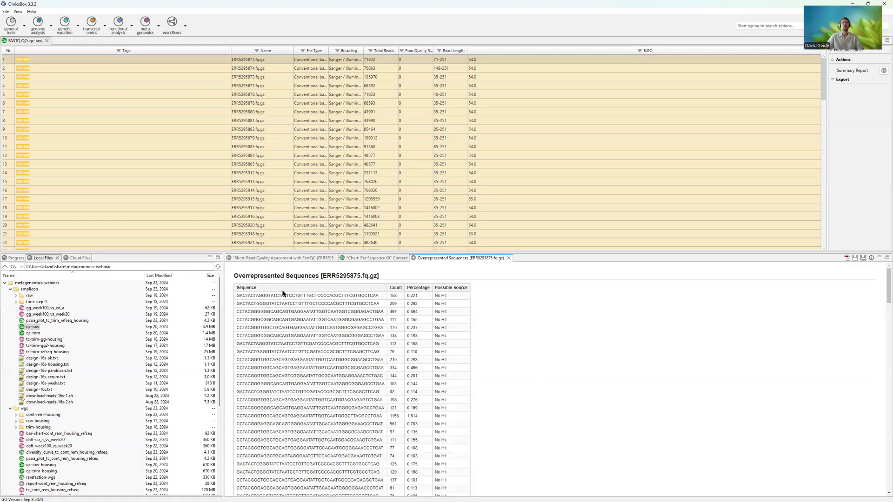
{"action": "scroll", "coordinate": [331, 364], "scroll_direction": "down", "scroll_amount": 5}
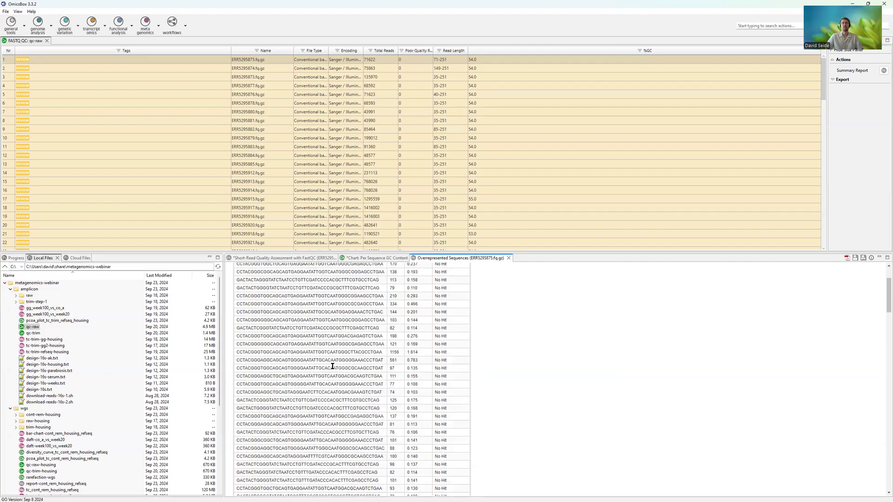
{"action": "scroll", "coordinate": [340, 366], "scroll_direction": "up", "scroll_amount": 5}
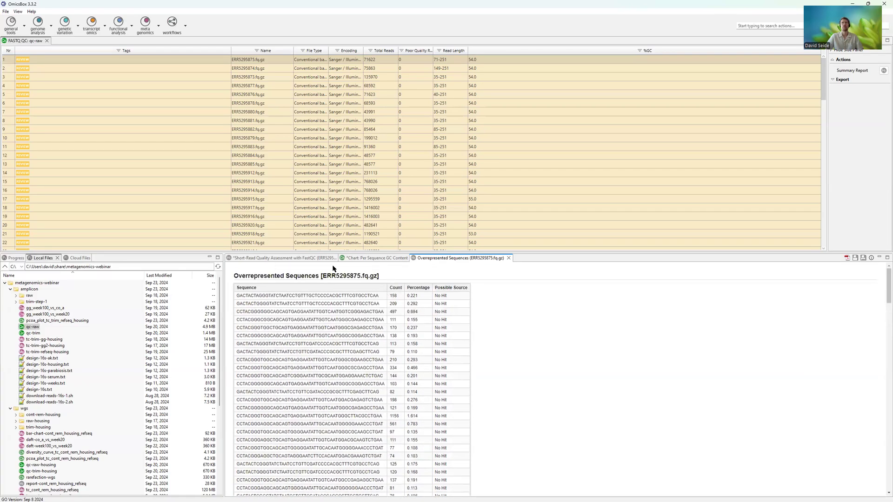
{"action": "right_click", "coordinate": [303, 259]}
{"action": "left_click", "coordinate": [346, 274]}
{"action": "left_click", "coordinate": [482, 259]}
{"action": "left_click", "coordinate": [405, 383]}
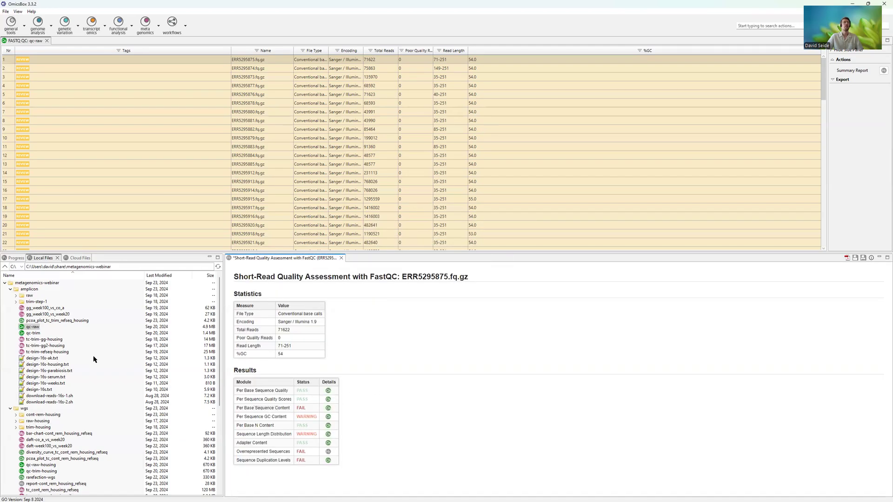
- Close the qc-raw table and open the qc-raw-housing result from the wgs folder
{"action": "left_click", "coordinate": [46, 41]}
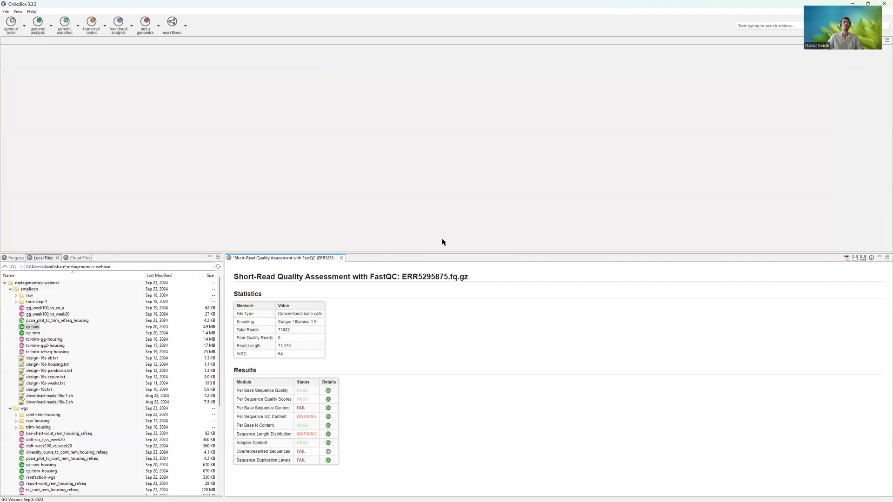
{"action": "left_click", "coordinate": [42, 465]}
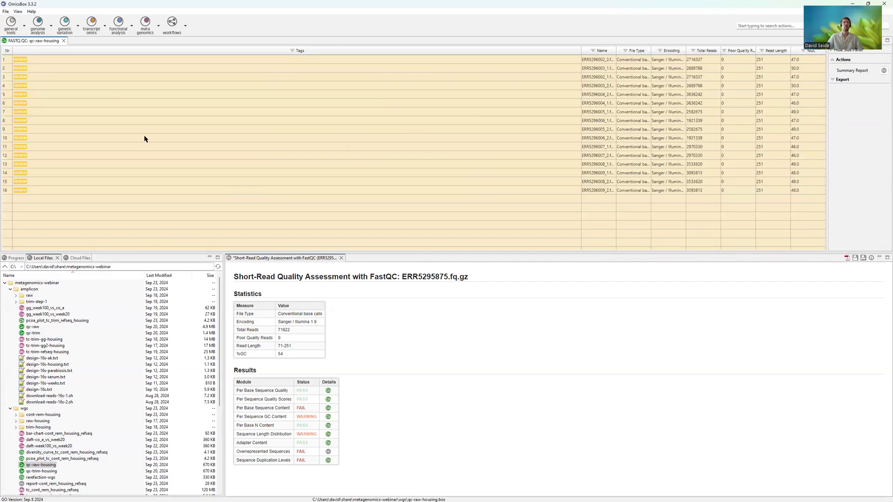
- Show the FastQC report of the first sample, ERR5296002_2.fastq.gz, and examine its total reads, read length and Per Base Sequence Quality status
{"action": "right_click", "coordinate": [164, 58]}
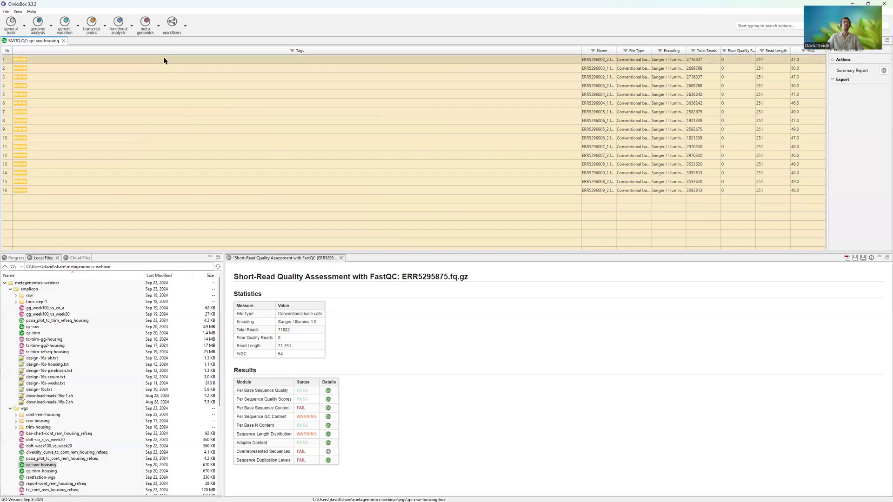
{"action": "left_click", "coordinate": [188, 63]}
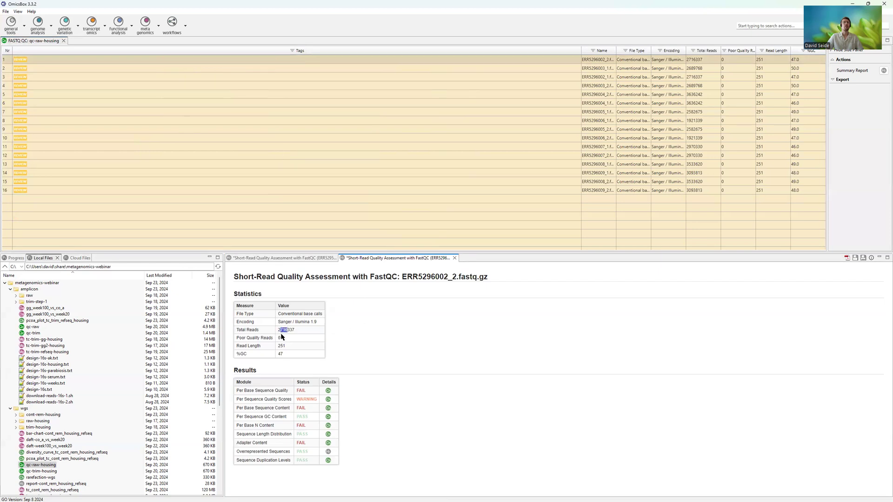
{"action": "left_click_drag", "start_coordinate": [279, 332], "coordinate": [272, 349]}
{"action": "left_click", "coordinate": [373, 384]}
{"action": "left_click_drag", "start_coordinate": [242, 346], "coordinate": [290, 349]}
{"action": "left_click", "coordinate": [294, 352]}
{"action": "left_click_drag", "start_coordinate": [239, 390], "coordinate": [312, 393]}
- Examine the raw report's Per Base Sequence Quality and Per Base Sequence Content charts, and return to the report
{"action": "left_click", "coordinate": [328, 392]}
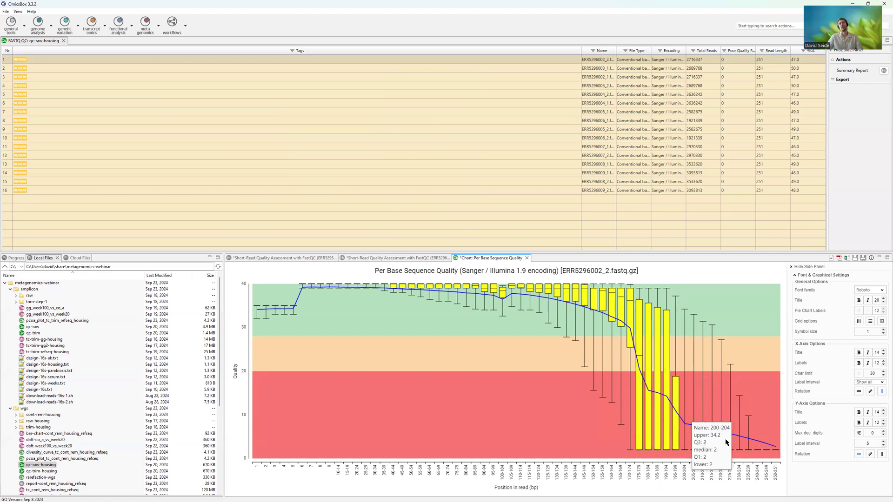
{"action": "left_click", "coordinate": [376, 262]}
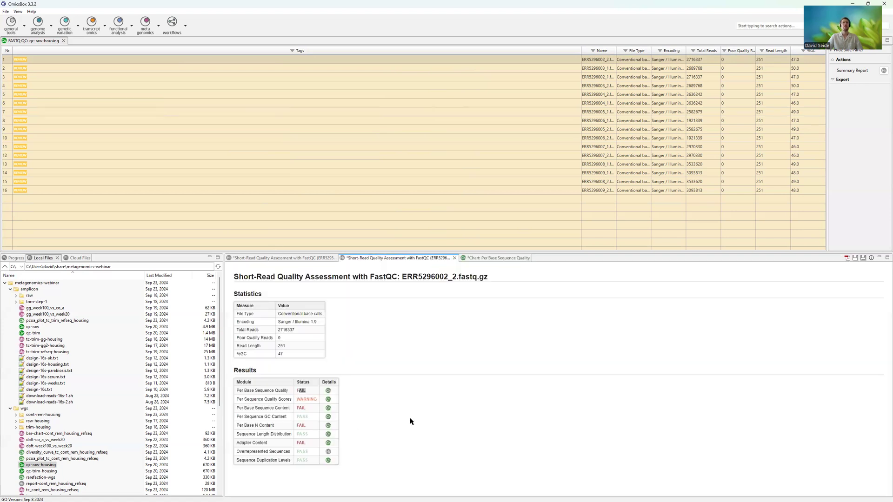
{"action": "left_click", "coordinate": [328, 408]}
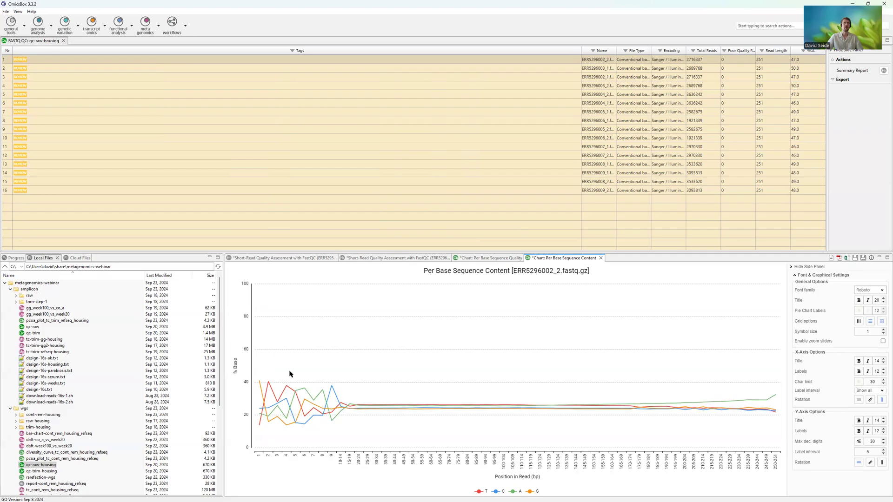
{"action": "left_click", "coordinate": [387, 259]}
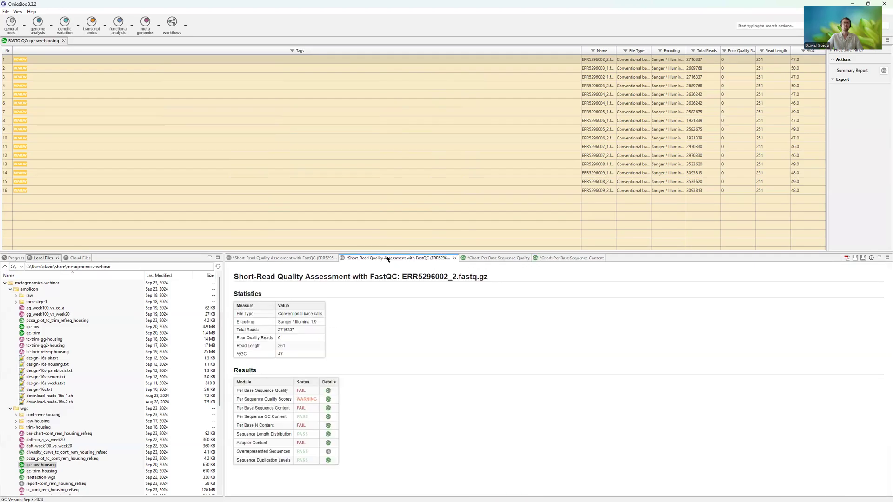
- Examine the Per Base N Content and Adapter Content charts, toggling the Nextera Transposase Sequence series, and return to the report
{"action": "left_click", "coordinate": [328, 426]}
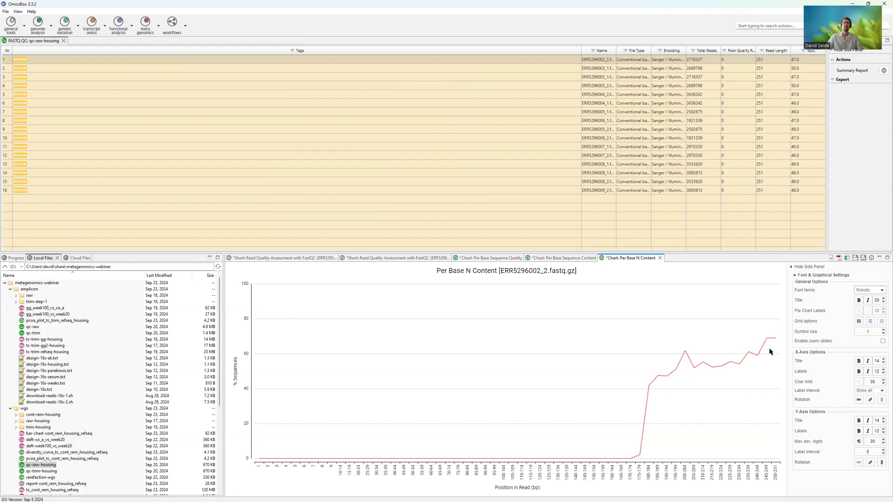
{"action": "left_click", "coordinate": [427, 258]}
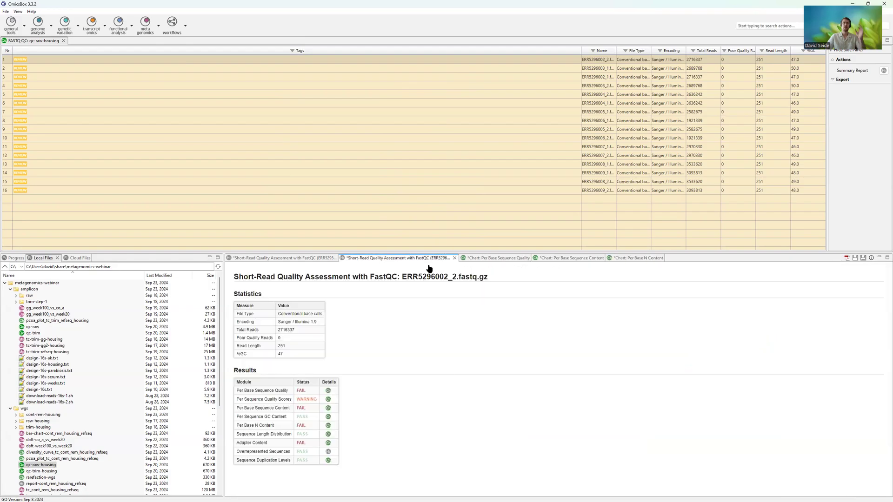
{"action": "left_click", "coordinate": [327, 442]}
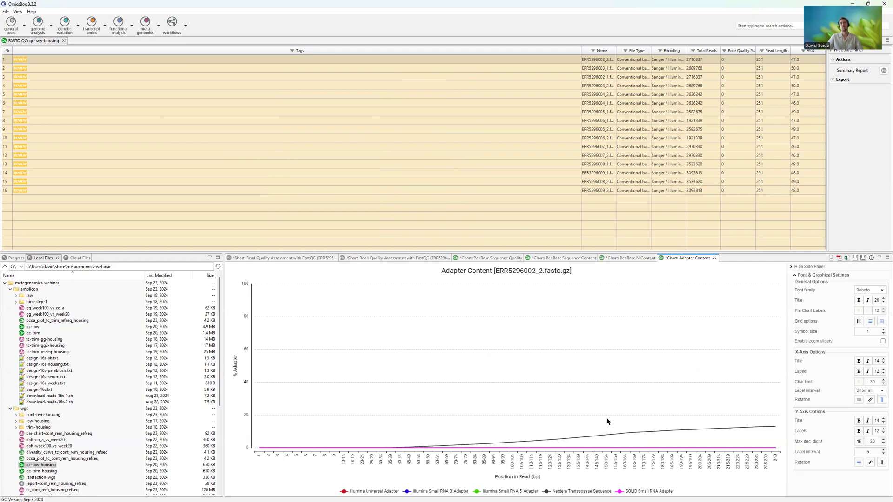
{"action": "left_click", "coordinate": [547, 492]}
{"action": "left_click", "coordinate": [547, 492]}
{"action": "left_click", "coordinate": [427, 259]}
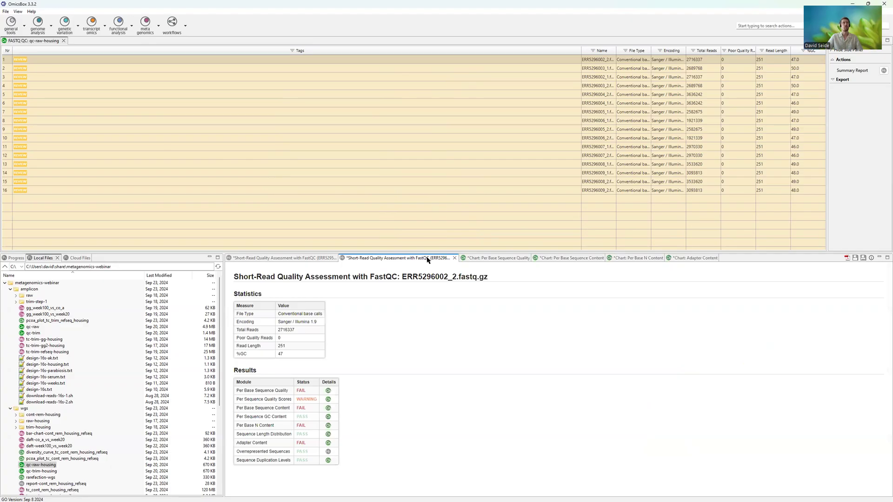
- Start Short-Read Preprocessing with Trimmomatic, and view and dismiss the dialog for adding input files
{"action": "left_click", "coordinate": [11, 24]}
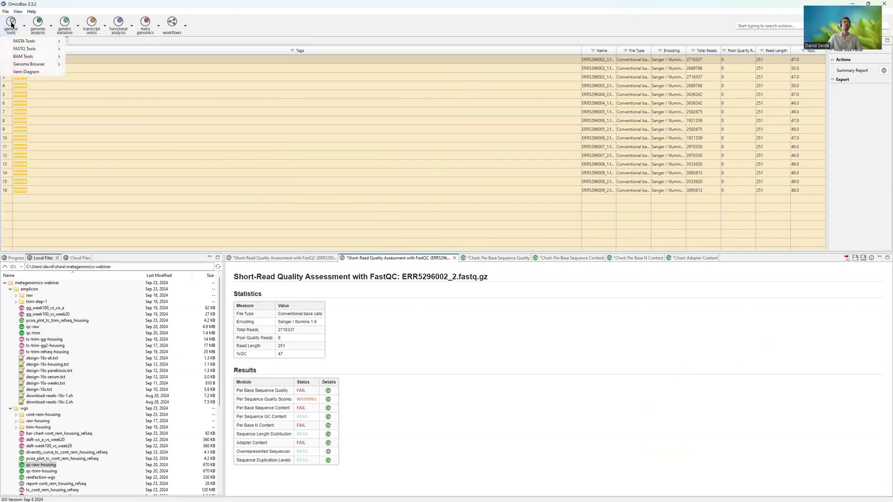
{"action": "mouse_move", "coordinate": [15, 50]}
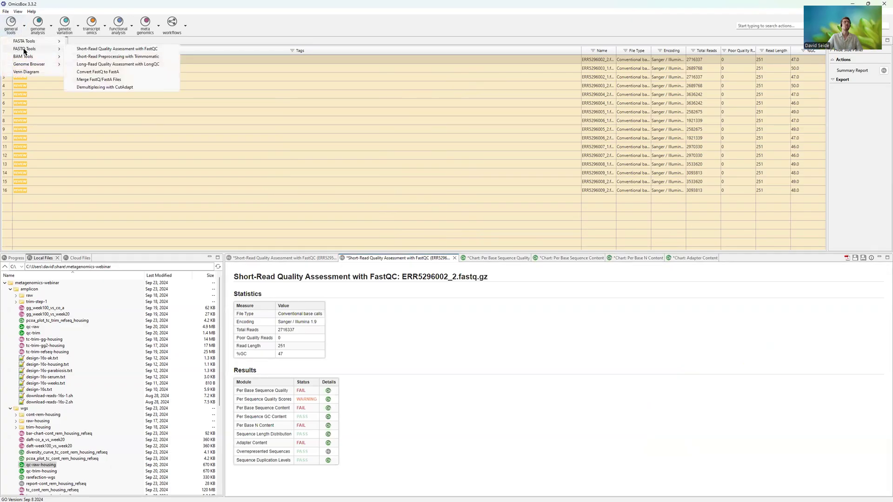
{"action": "left_click", "coordinate": [126, 57]}
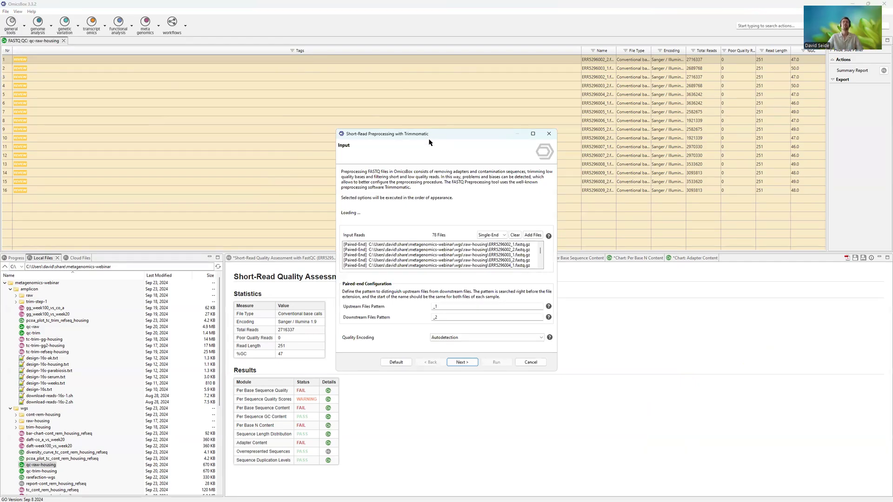
{"action": "left_click", "coordinate": [533, 236]}
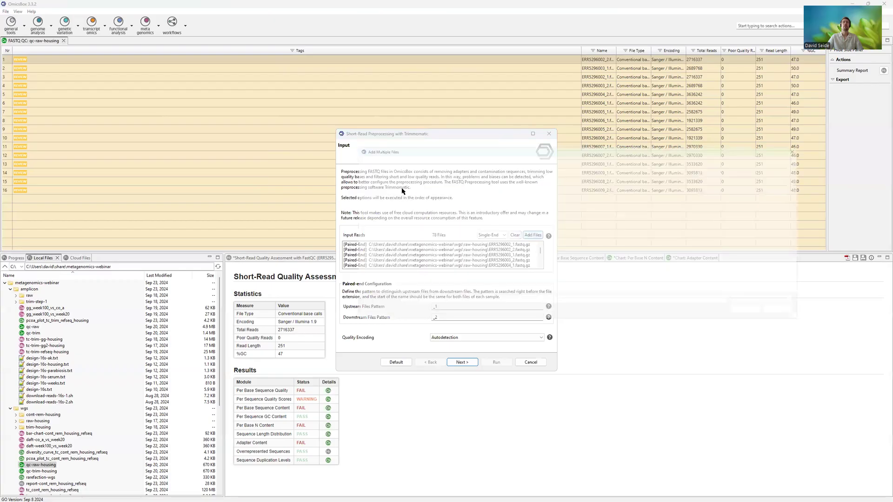
{"action": "left_click", "coordinate": [799, 318]}
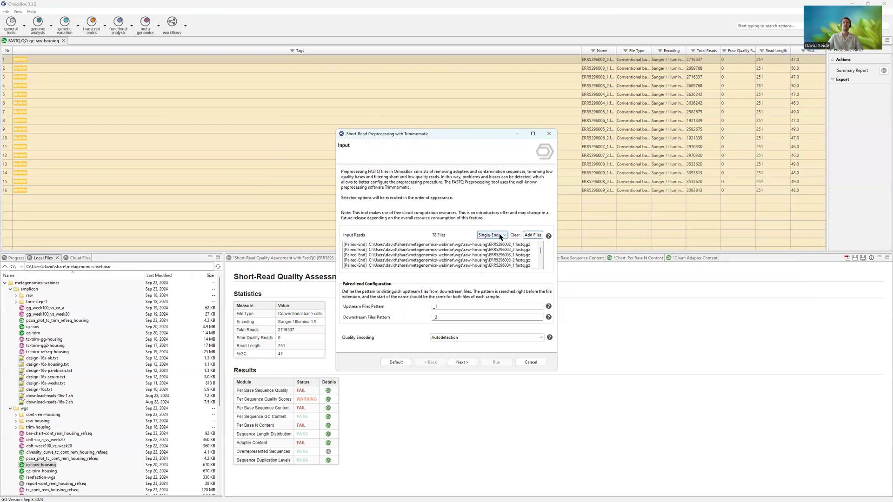
- Set the input read type to Paired-End and continue to the adapter removal settings
{"action": "left_click", "coordinate": [491, 236]}
{"action": "left_click", "coordinate": [497, 247]}
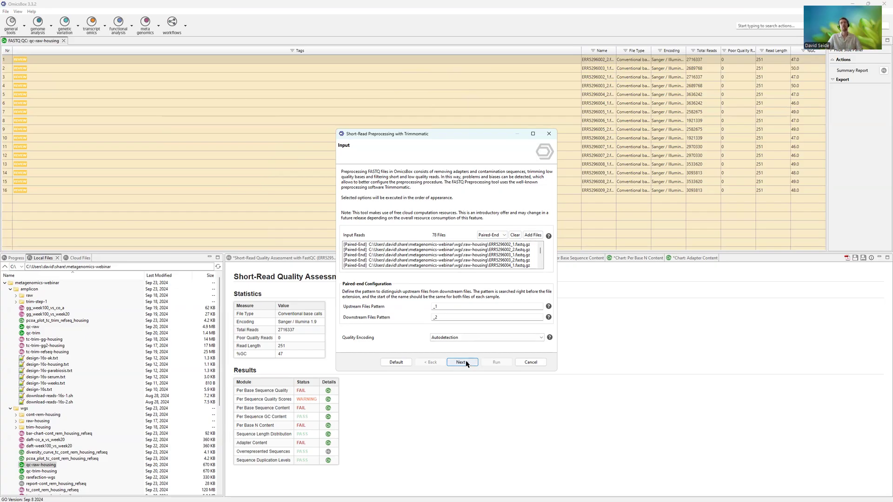
{"action": "left_click", "coordinate": [492, 234]}
{"action": "left_click", "coordinate": [496, 249]}
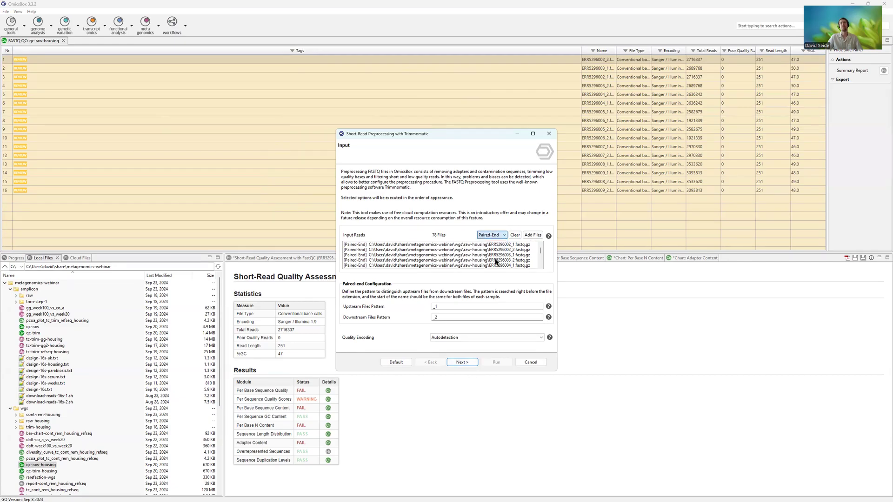
{"action": "left_click", "coordinate": [465, 366]}
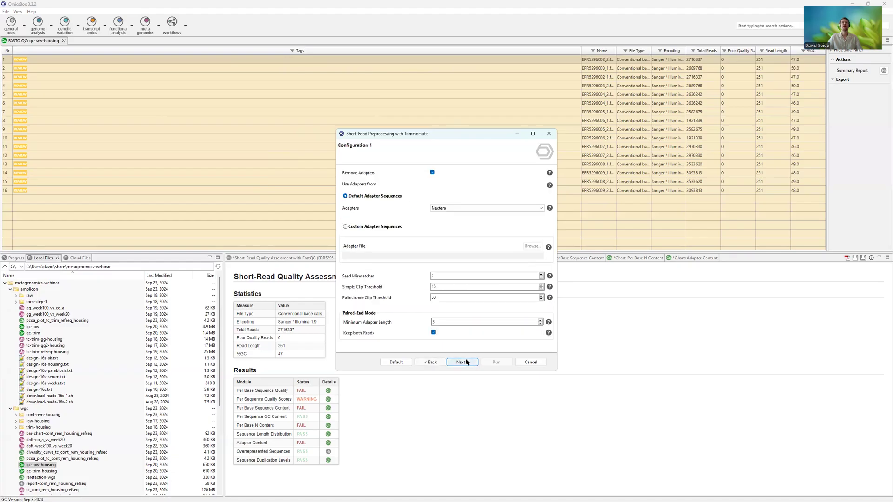
- Keep adapter removal enabled with the default Nextera adapter sequences, and continue to the edge trimming settings
{"action": "left_click", "coordinate": [432, 172]}
{"action": "left_click", "coordinate": [432, 172]}
{"action": "left_click", "coordinate": [435, 210]}
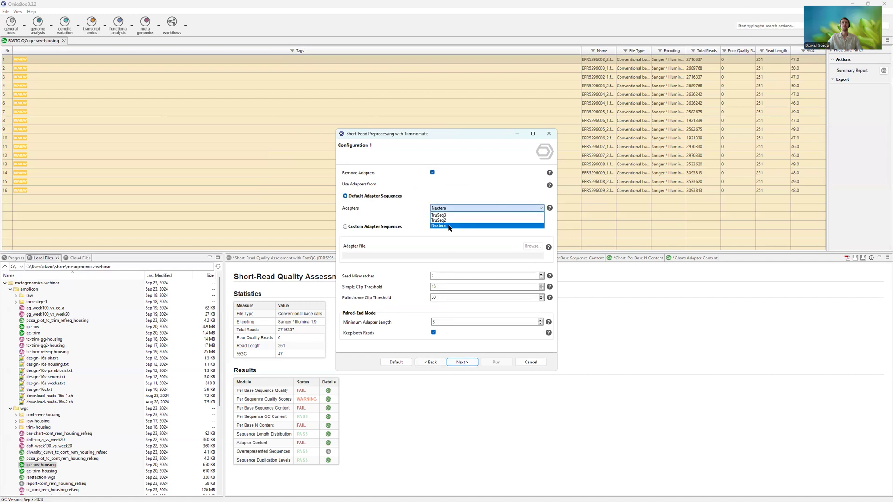
{"action": "left_click", "coordinate": [449, 227]}
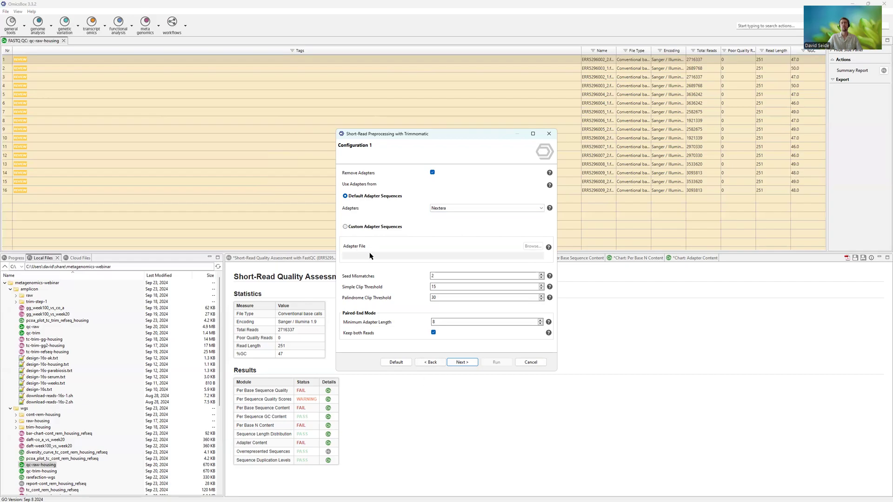
{"action": "left_click", "coordinate": [460, 362]}
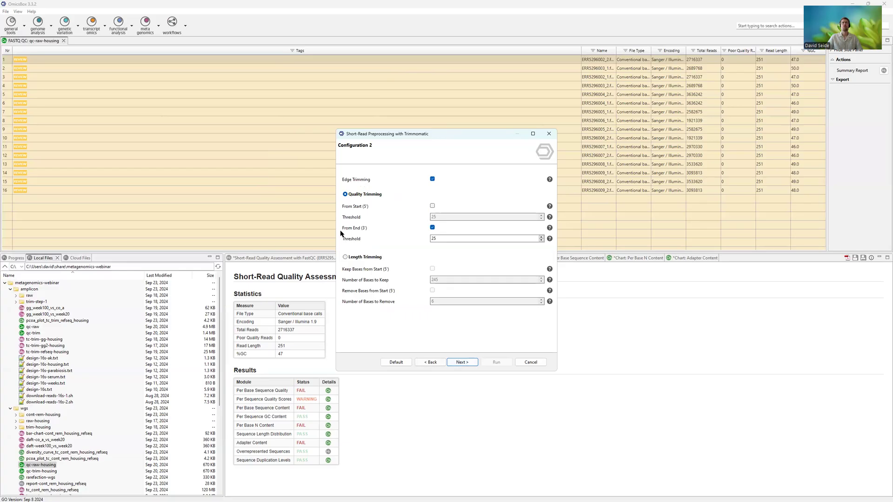
- Review the 3' edge trimming threshold and the quality trimming options, and continue to the read filtering settings
{"action": "double_click", "coordinate": [449, 239]}
{"action": "left_click", "coordinate": [471, 364]}
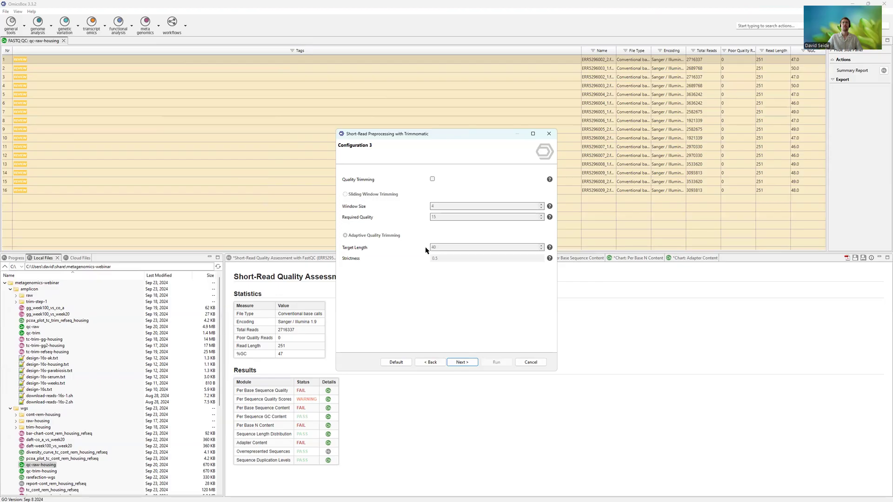
{"action": "left_click", "coordinate": [470, 364]}
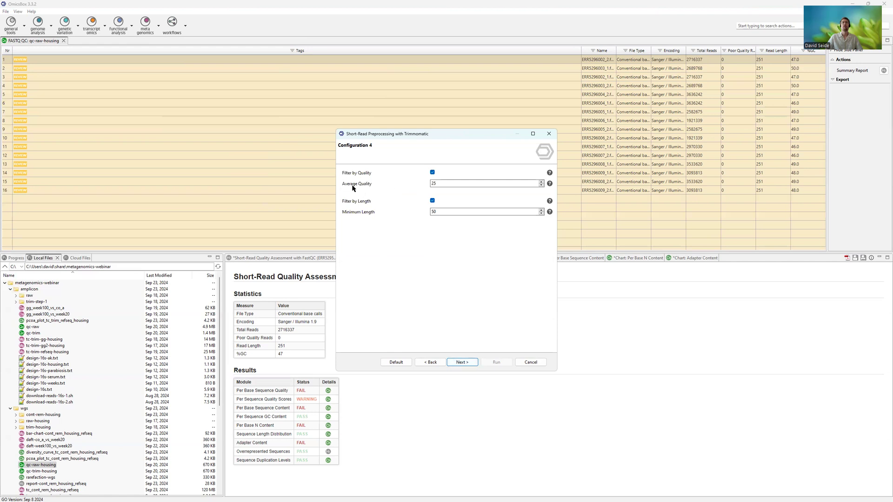
- Review the average quality and minimum length filters, and continue to the output settings
{"action": "left_click_drag", "start_coordinate": [448, 183], "coordinate": [417, 183]}
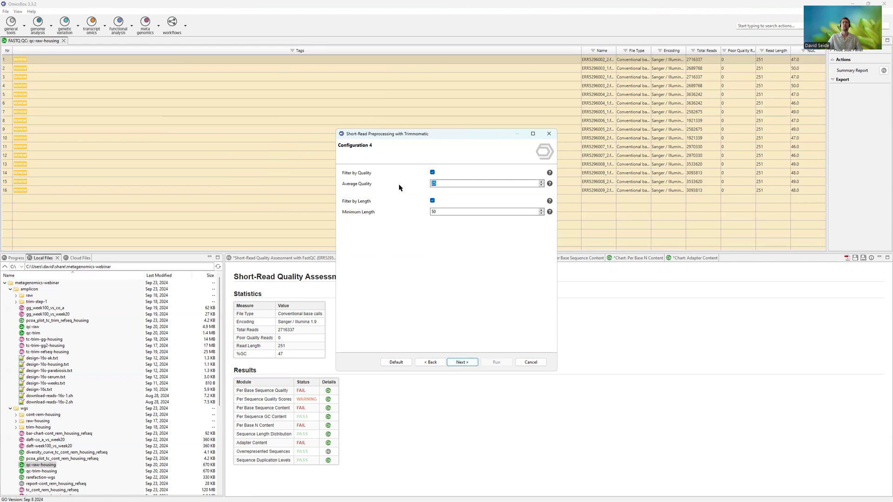
{"action": "double_click", "coordinate": [443, 212]}
{"action": "left_click", "coordinate": [453, 210]}
{"action": "left_click", "coordinate": [465, 363]}
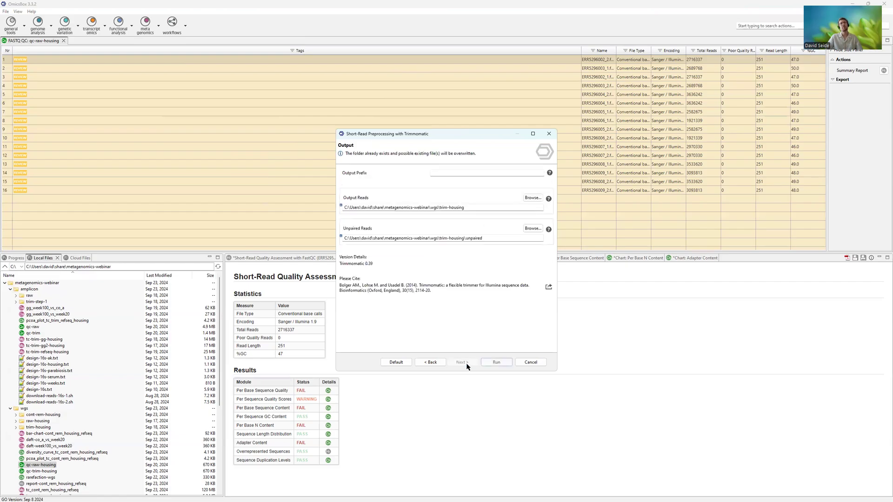
- Review the output reads folder for the trimmed files and cancel the preprocessing wizard without running it
{"action": "left_click_drag", "start_coordinate": [376, 206], "coordinate": [471, 205]}
{"action": "left_click", "coordinate": [472, 205]}
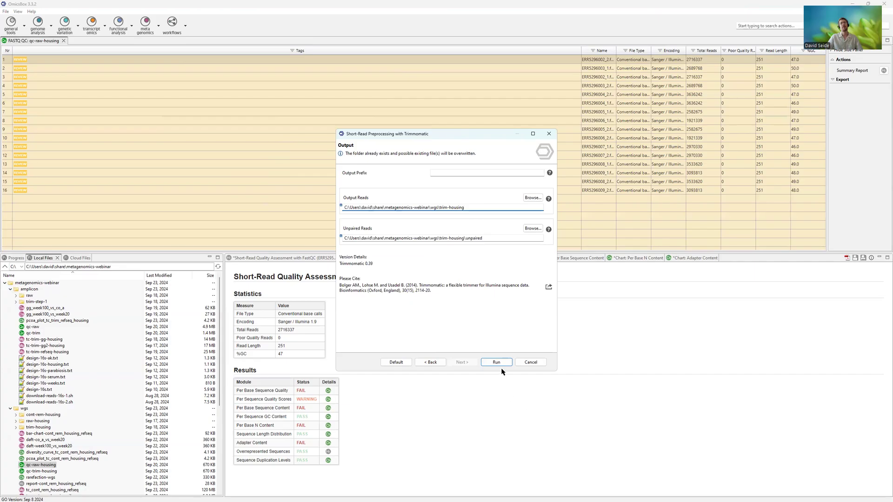
{"action": "left_click", "coordinate": [530, 364]}
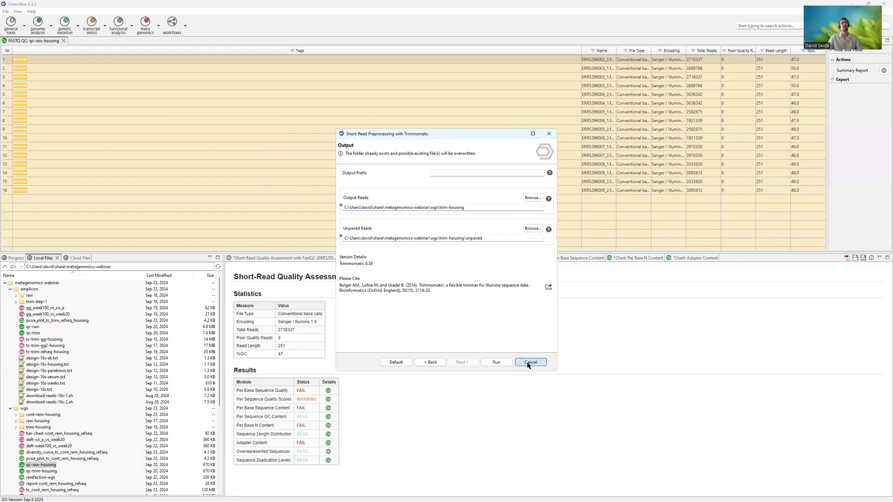
{"action": "left_click", "coordinate": [530, 363]}
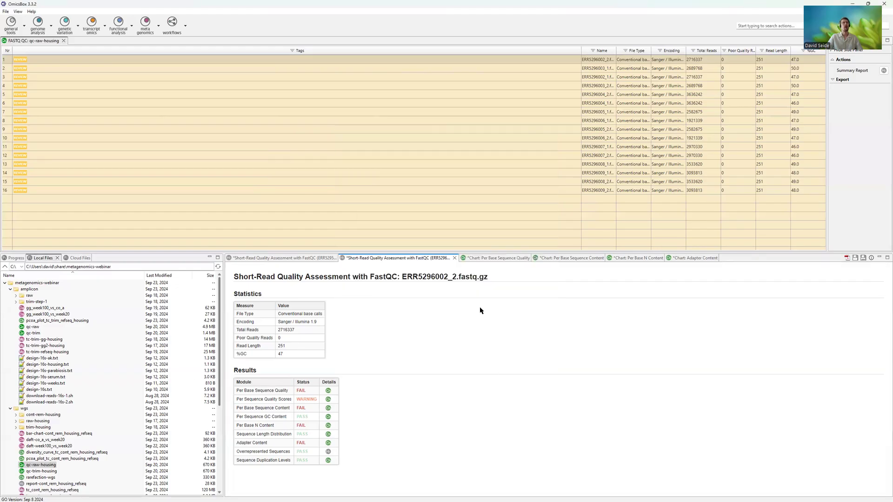
- Open the qc-trim-housing result, show the FastQC report of ERR5296002_2.fastq.gz, and compare it with the raw report
{"action": "double_click", "coordinate": [40, 471]}
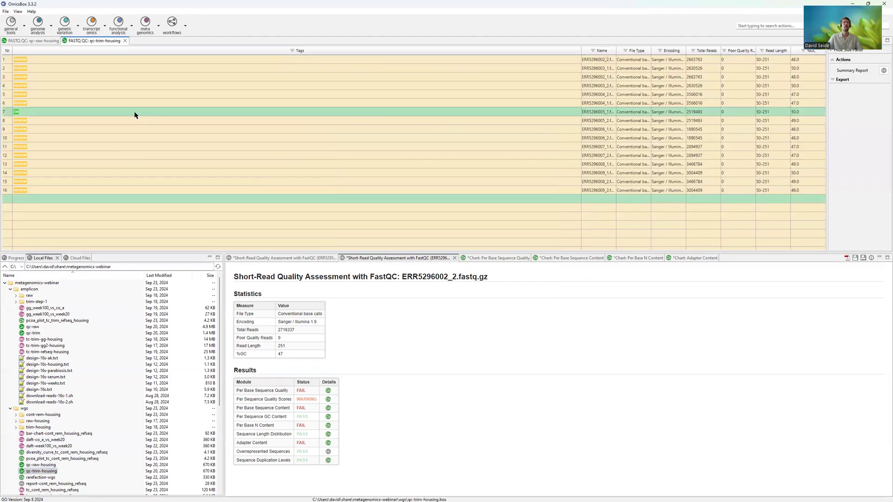
{"action": "right_click", "coordinate": [125, 60]}
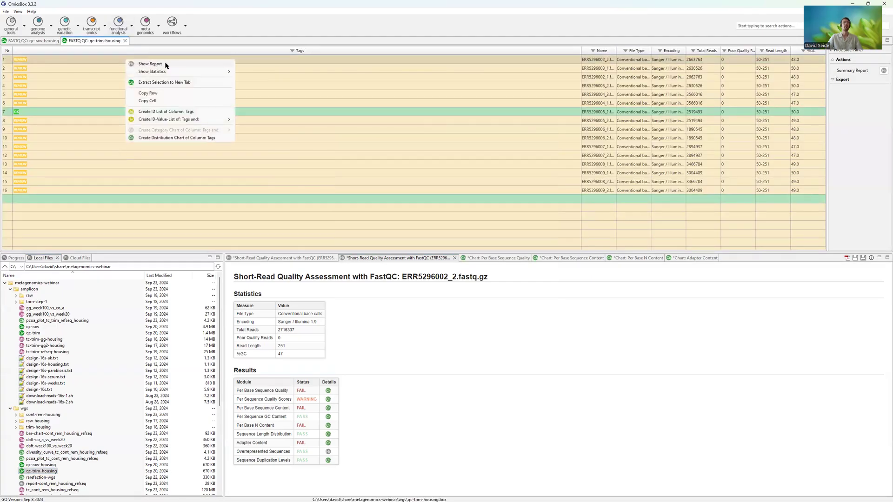
{"action": "left_click", "coordinate": [162, 65]}
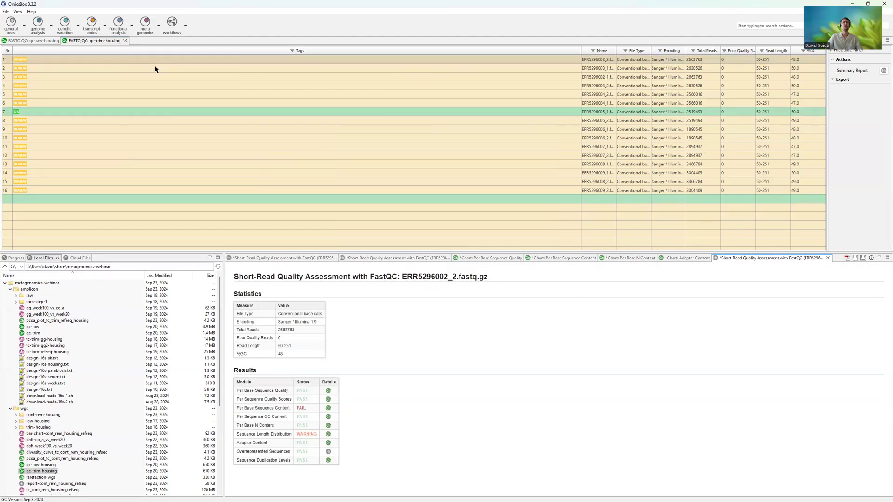
{"action": "left_click", "coordinate": [384, 258]}
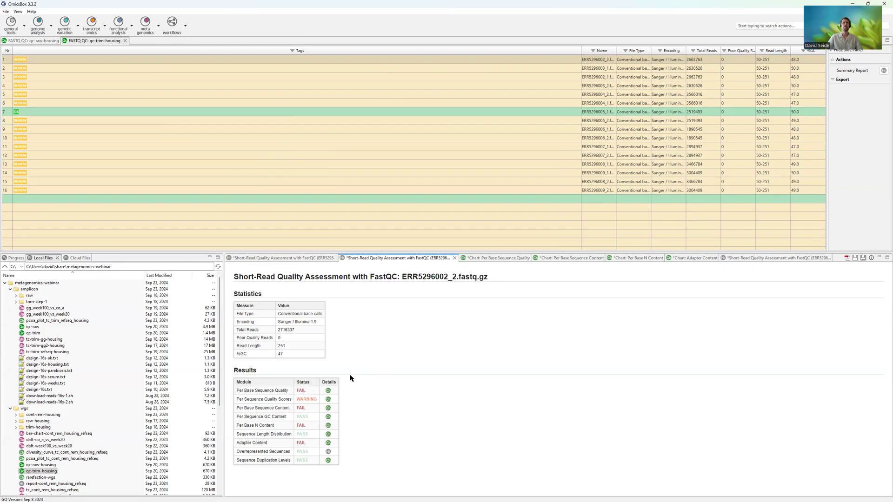
{"action": "left_click", "coordinate": [738, 261]}
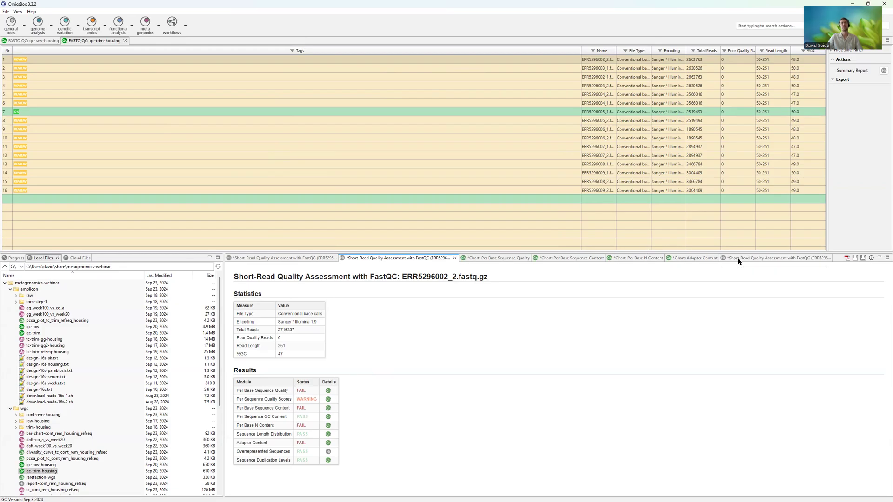
- Examine the trimmed sample's total reads, read length and Per Base Sequence Quality chart, focusing on the quality near the read ends
{"action": "left_click_drag", "start_coordinate": [279, 329], "coordinate": [284, 330]}
{"action": "left_click", "coordinate": [287, 338]}
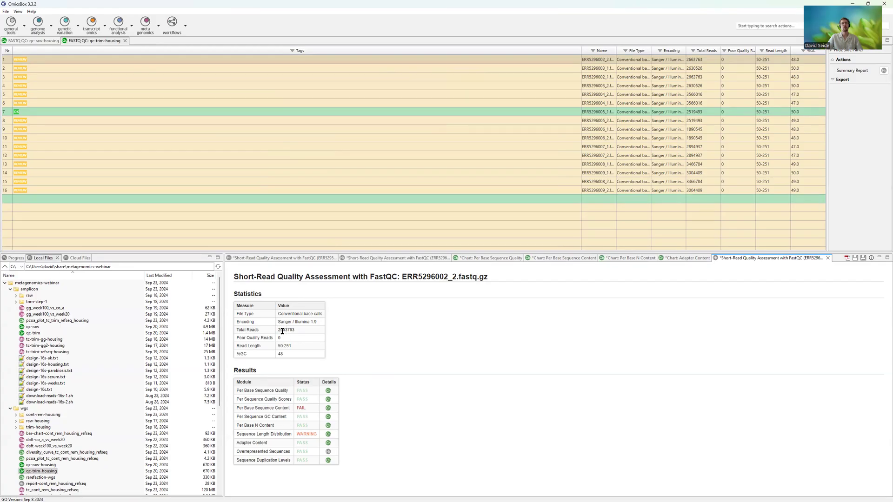
{"action": "left_click_drag", "start_coordinate": [279, 347], "coordinate": [283, 346]}
{"action": "left_click_drag", "start_coordinate": [251, 390], "coordinate": [282, 390]}
{"action": "left_click", "coordinate": [327, 391]}
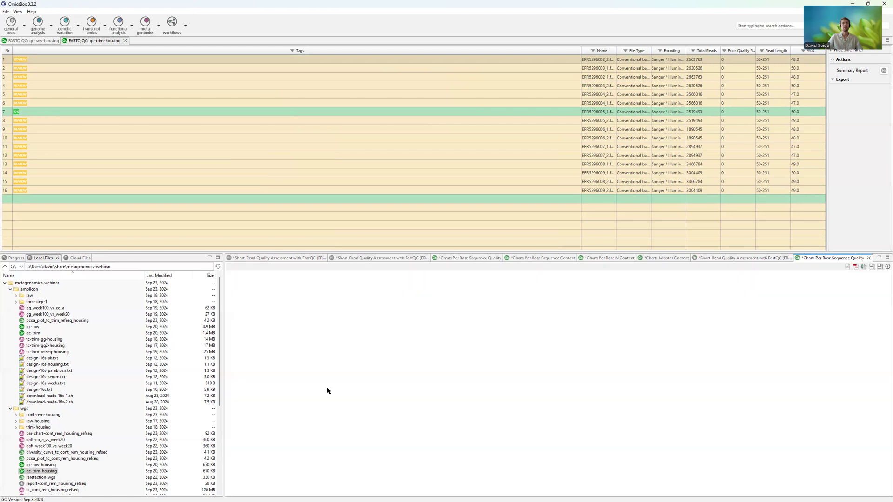
{"action": "mouse_move", "coordinate": [776, 316]}
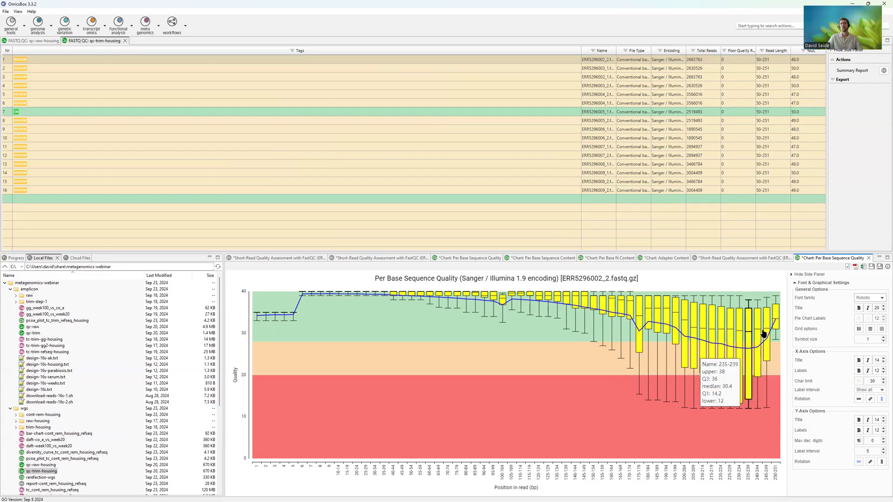
{"action": "mouse_move", "coordinate": [772, 342]}
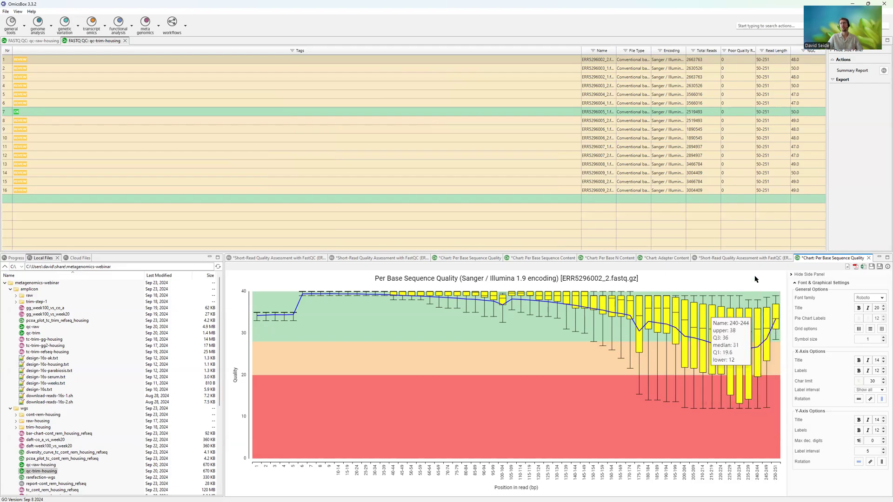
- Review the Per Base Sequence Content chart, Sequence Length Distribution status and Adapter Content chart in the trimmed sample's FastQC report
{"action": "left_click", "coordinate": [742, 258]}
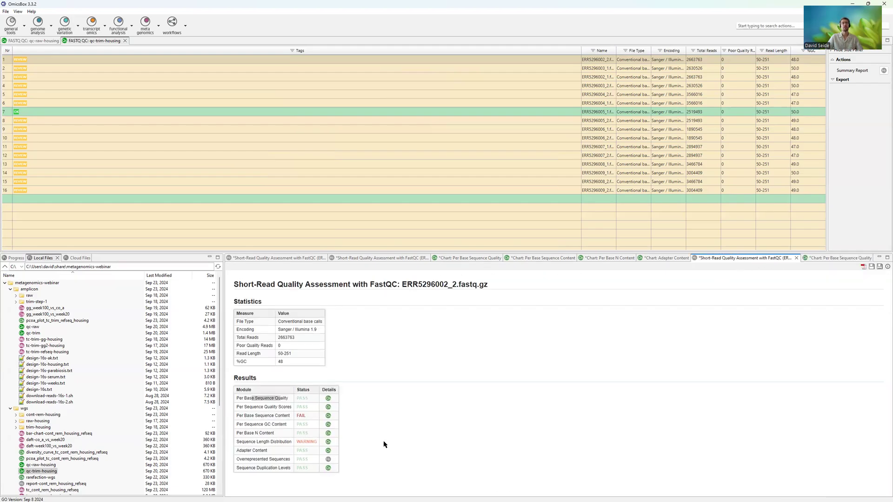
{"action": "left_click", "coordinate": [328, 416]}
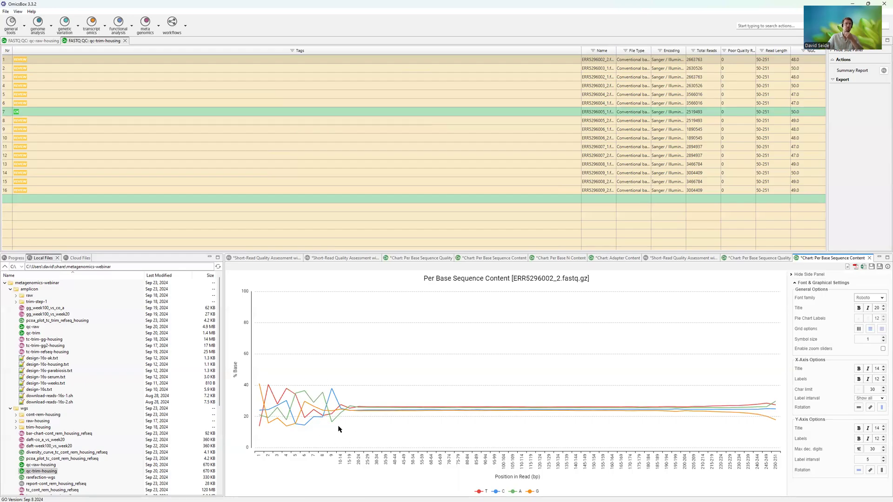
{"action": "left_click", "coordinate": [703, 258]}
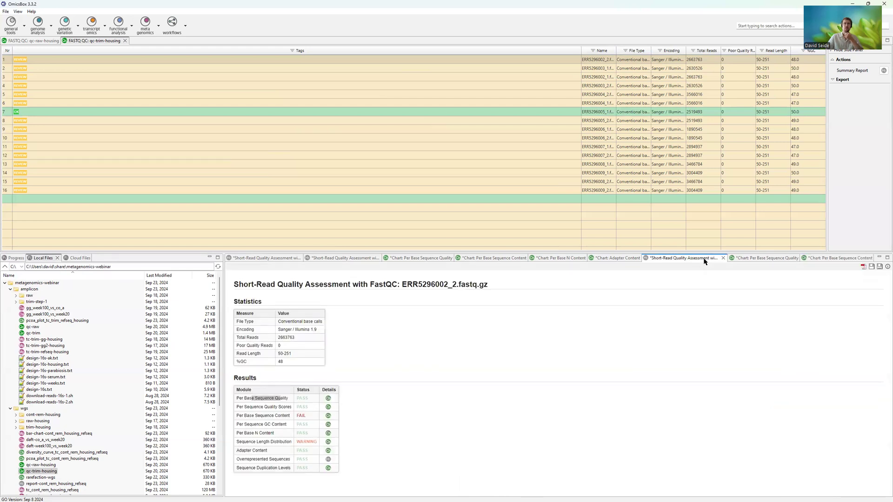
{"action": "left_click_drag", "start_coordinate": [245, 434], "coordinate": [309, 433]}
{"action": "left_click", "coordinate": [304, 451]}
{"action": "left_click", "coordinate": [328, 451]}
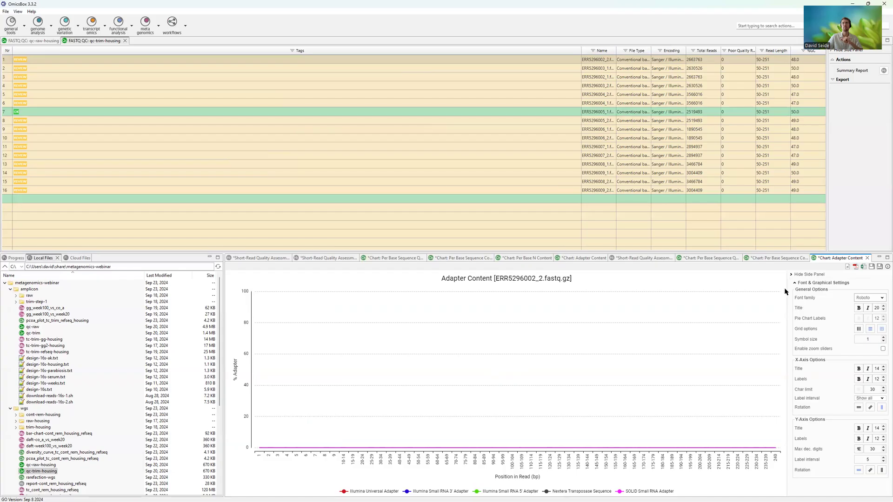
- Close all report and chart views without saving, and close both the qc-raw-housing and qc-trim-housing results
{"action": "right_click", "coordinate": [252, 261]}
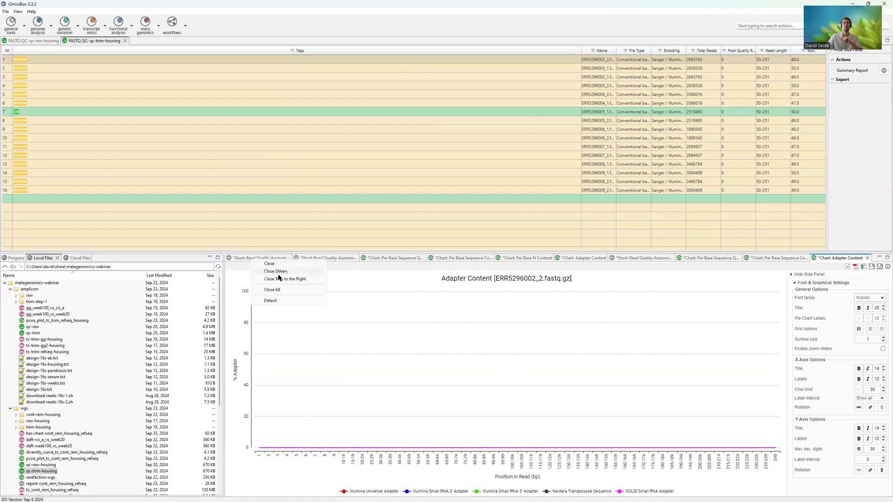
{"action": "left_click", "coordinate": [278, 289]}
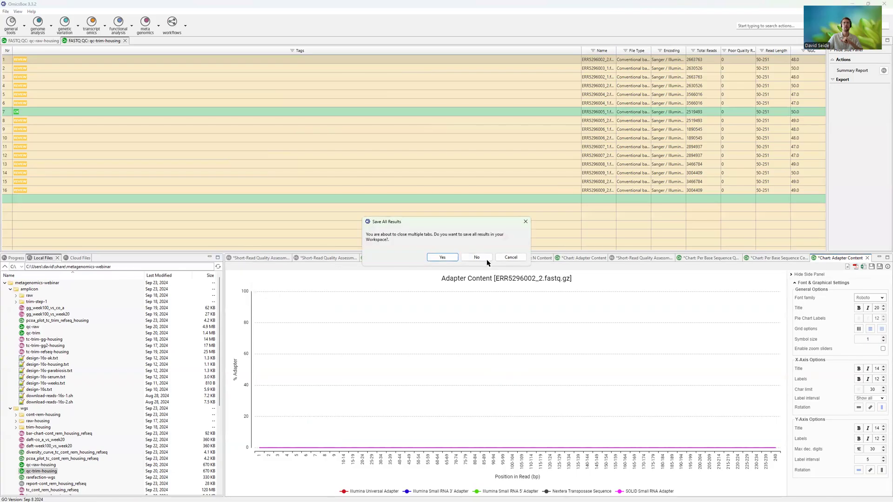
{"action": "left_click", "coordinate": [476, 257]}
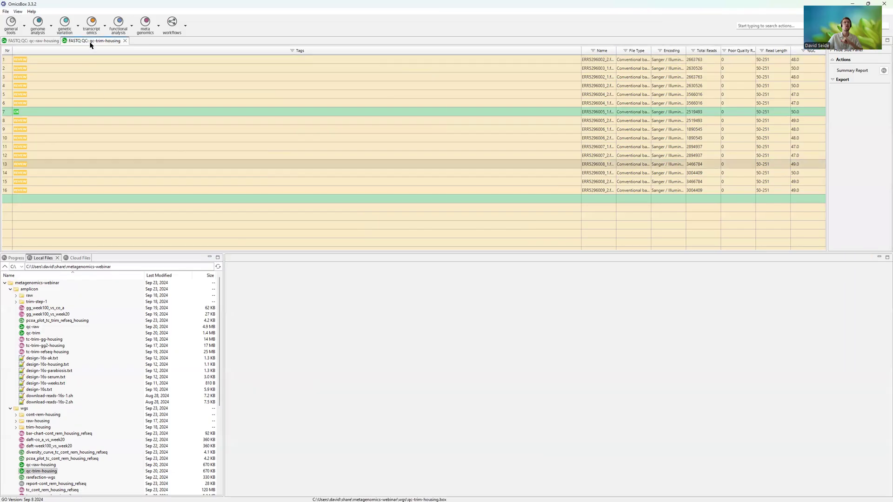
{"action": "right_click", "coordinate": [91, 41]}
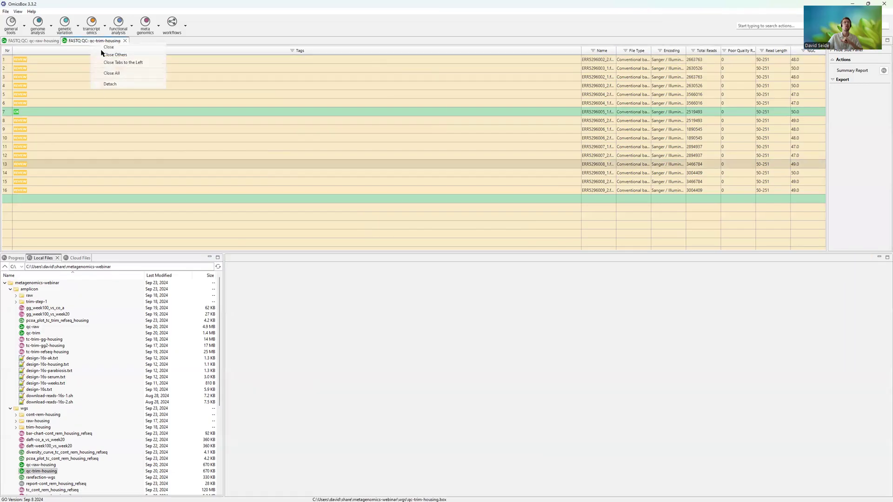
{"action": "left_click", "coordinate": [111, 73]}
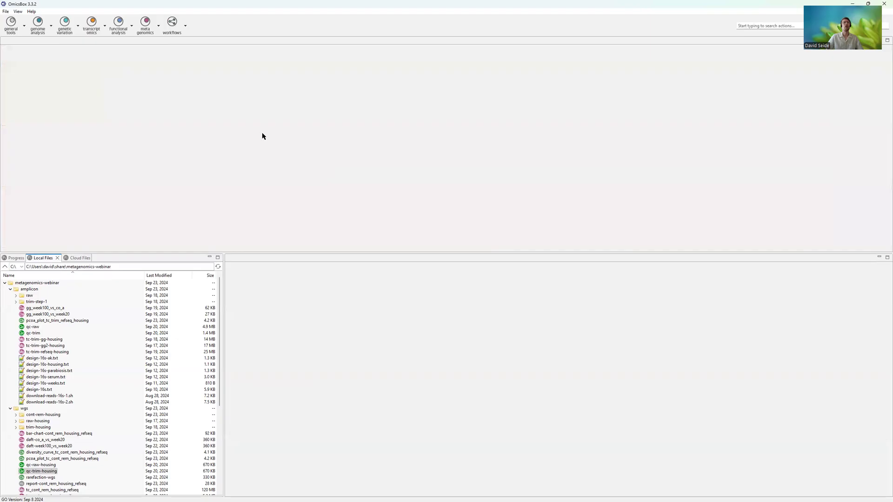
- Open the metagenomics Contaminant Removal wizard and review the paired-end setting, the trim-housing read files and the available Database Index options
{"action": "left_click", "coordinate": [146, 27]}
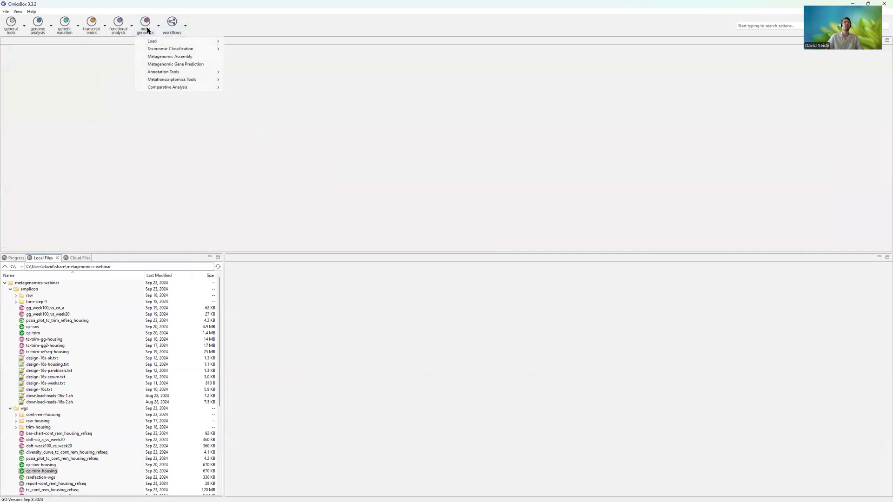
{"action": "mouse_move", "coordinate": [166, 52]}
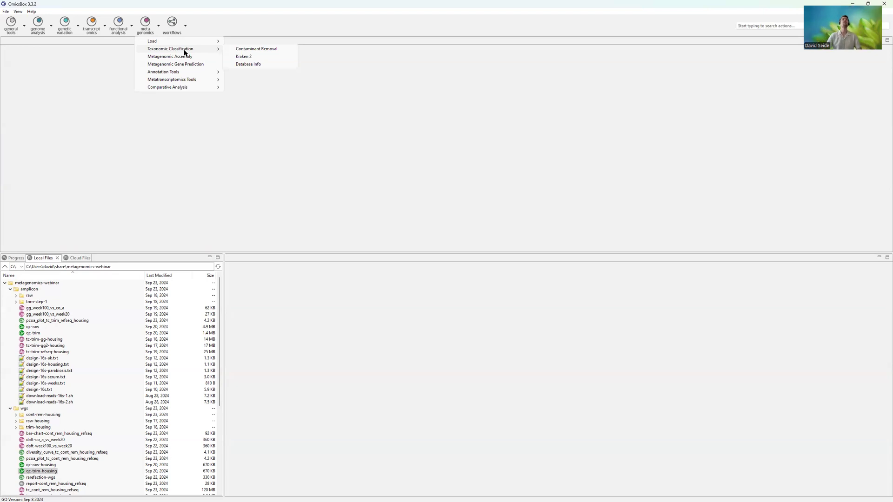
{"action": "left_click", "coordinate": [232, 55]}
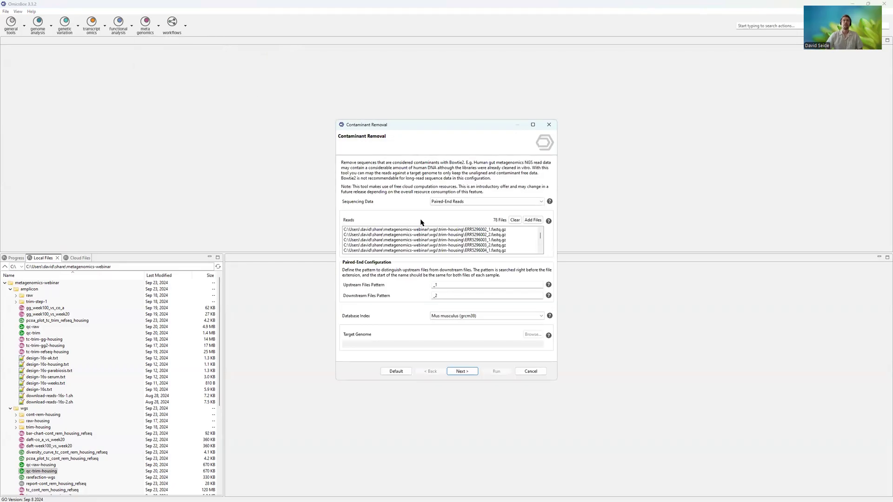
{"action": "left_click", "coordinate": [439, 202]}
{"action": "left_click", "coordinate": [450, 201]}
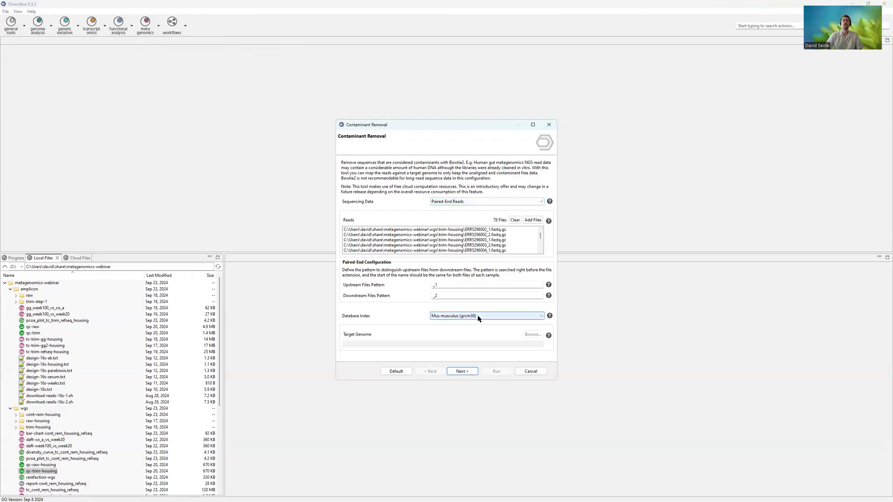
{"action": "left_click", "coordinate": [491, 235]}
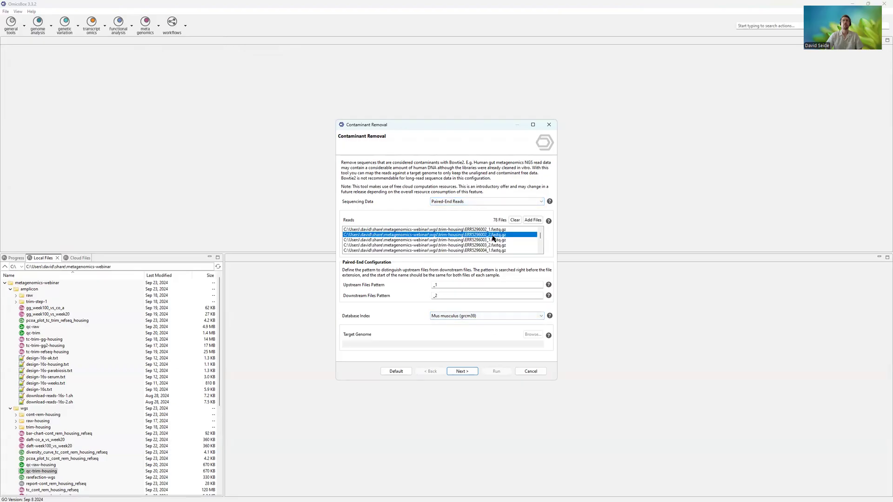
{"action": "left_click", "coordinate": [452, 317]}
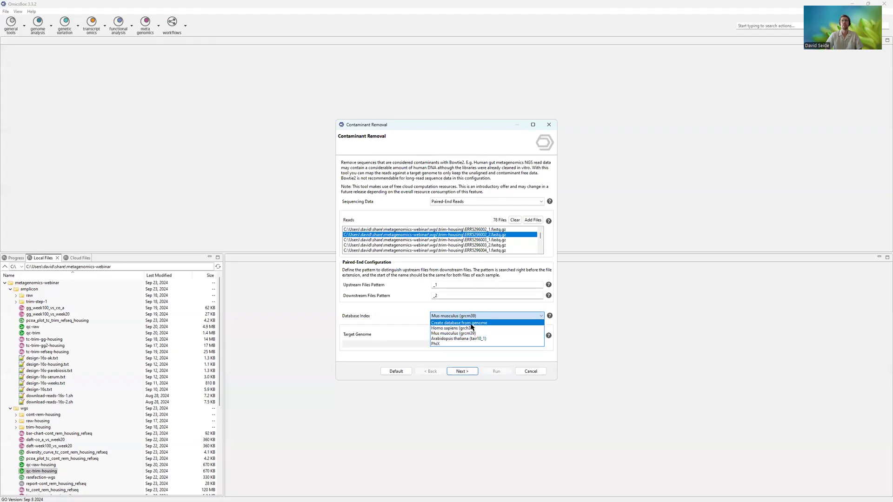
{"action": "left_click", "coordinate": [408, 307]}
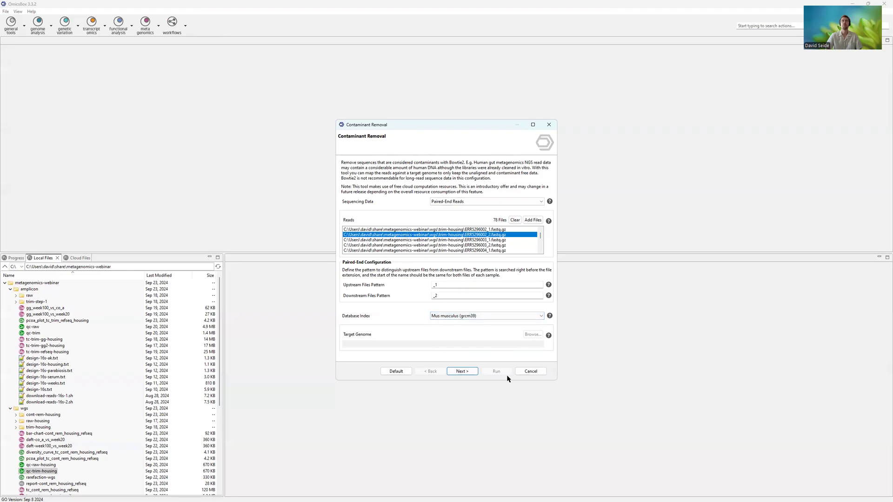
- Review the cont-rem-housing output folder for contaminant-free sequences and cancel the Contaminant Removal wizard without running it
{"action": "left_click", "coordinate": [462, 371]}
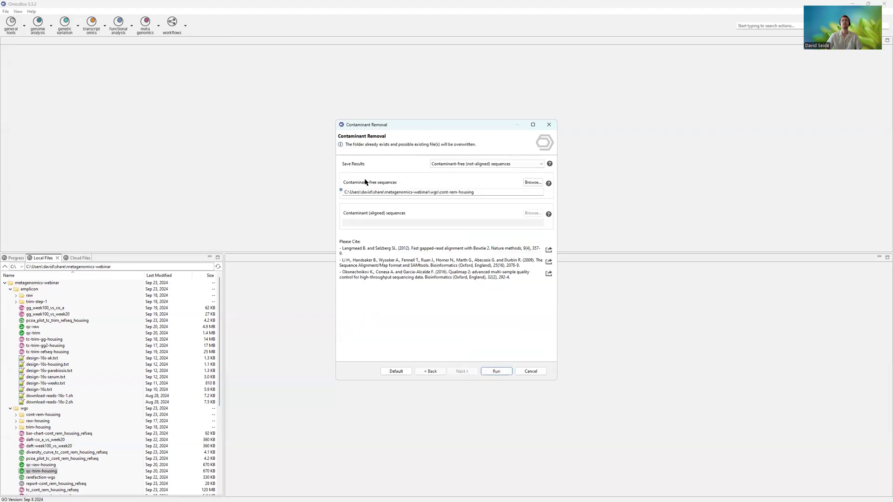
{"action": "left_click_drag", "start_coordinate": [441, 192], "coordinate": [470, 218]}
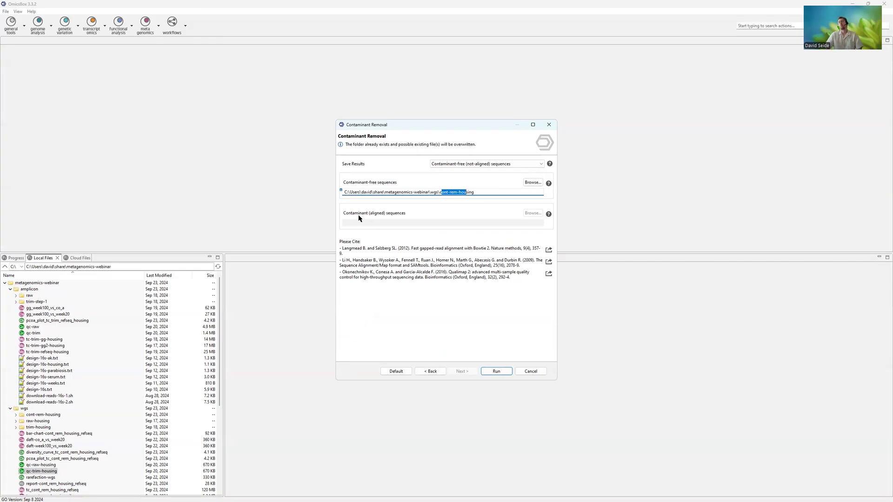
{"action": "left_click_drag", "start_coordinate": [418, 192], "coordinate": [489, 192]}
{"action": "left_click", "coordinate": [489, 192]}
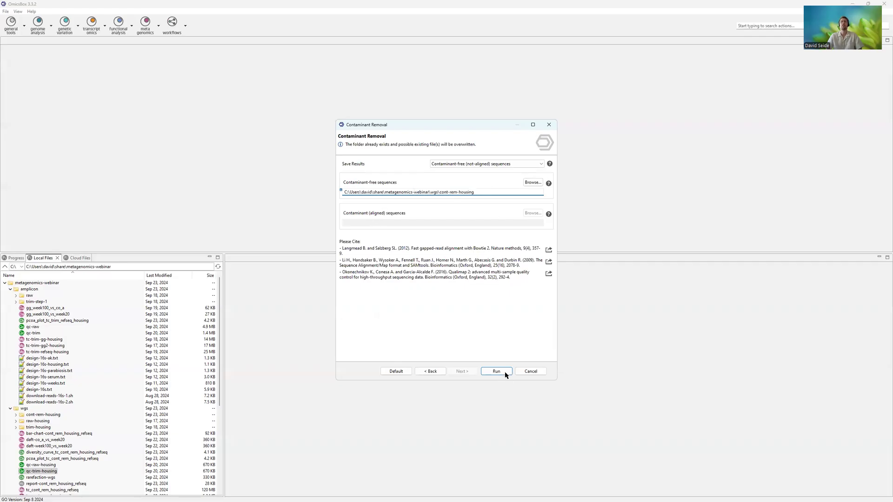
{"action": "left_click", "coordinate": [532, 372]}
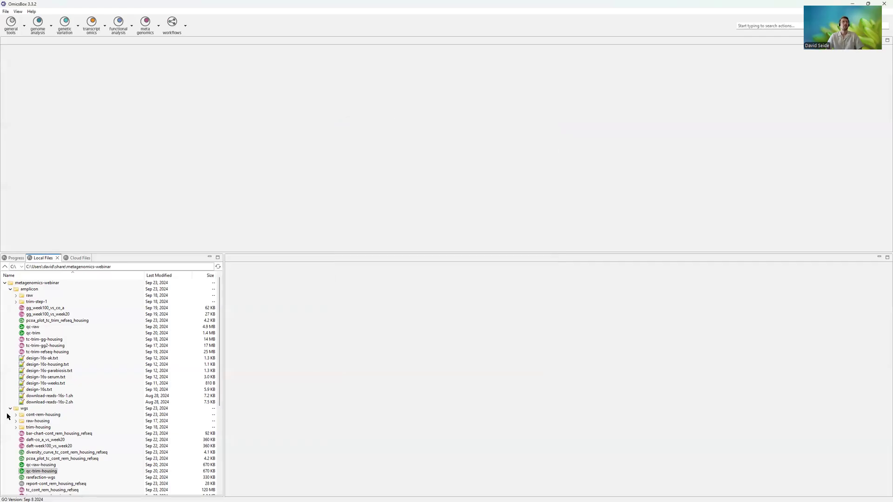
- Open the contaminant_removal report from the cont-rem-housing folder, enlarge its pane, and examine the Alignment Overview, ACTG Content, Coverage and Mapping Quality tables
{"action": "left_click", "coordinate": [16, 415]}
{"action": "double_click", "coordinate": [32, 423]}
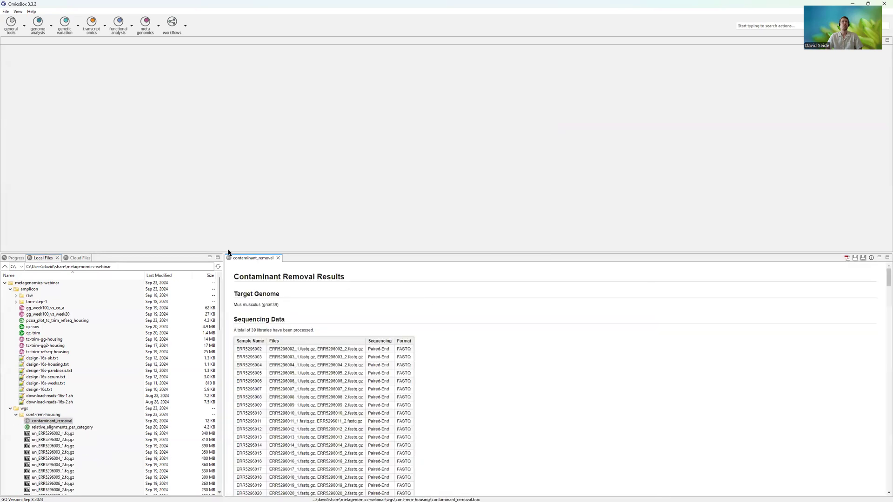
{"action": "left_click_drag", "start_coordinate": [228, 253], "coordinate": [197, 212]}
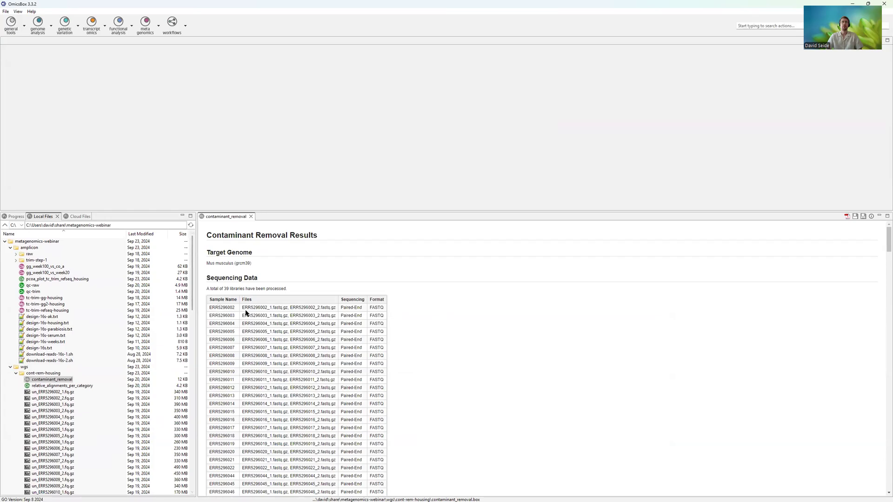
{"action": "scroll", "coordinate": [298, 382], "scroll_direction": "down", "scroll_amount": 10}
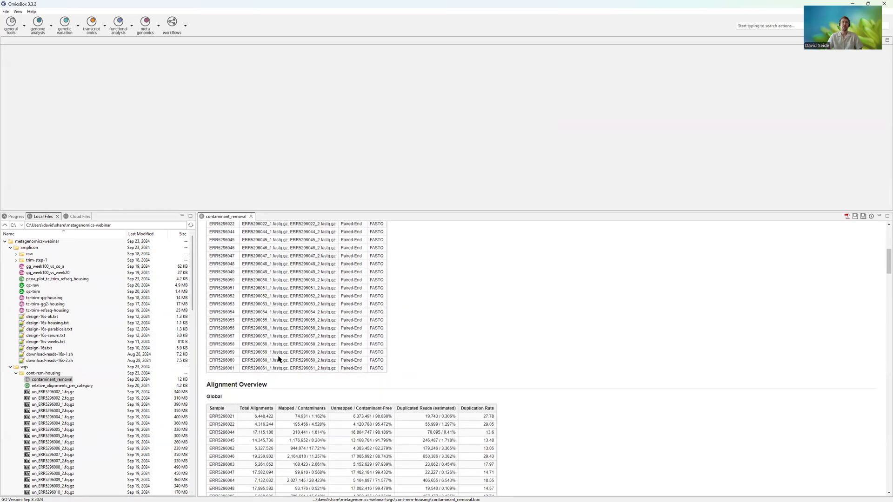
{"action": "scroll", "coordinate": [281, 302], "scroll_direction": "down", "scroll_amount": 5}
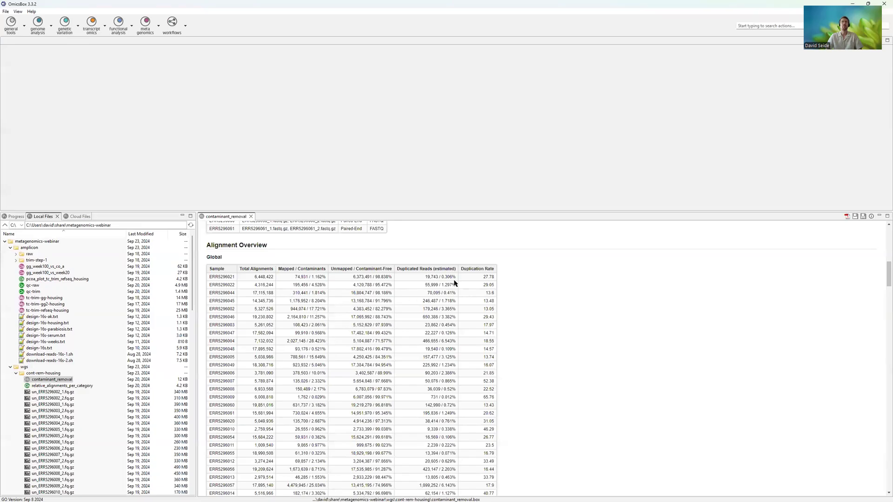
{"action": "scroll", "coordinate": [504, 353], "scroll_direction": "down", "scroll_amount": 15}
{"action": "scroll", "coordinate": [335, 273], "scroll_direction": "down", "scroll_amount": 12}
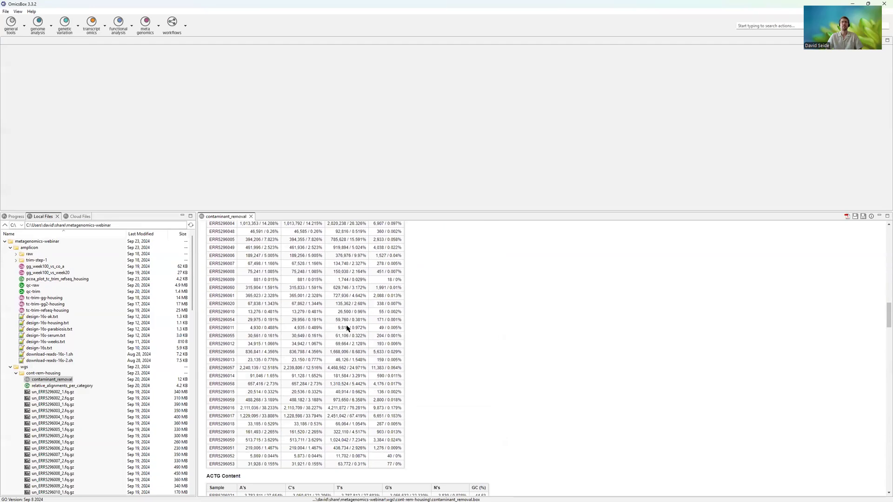
{"action": "scroll", "coordinate": [342, 340], "scroll_direction": "down", "scroll_amount": 15}
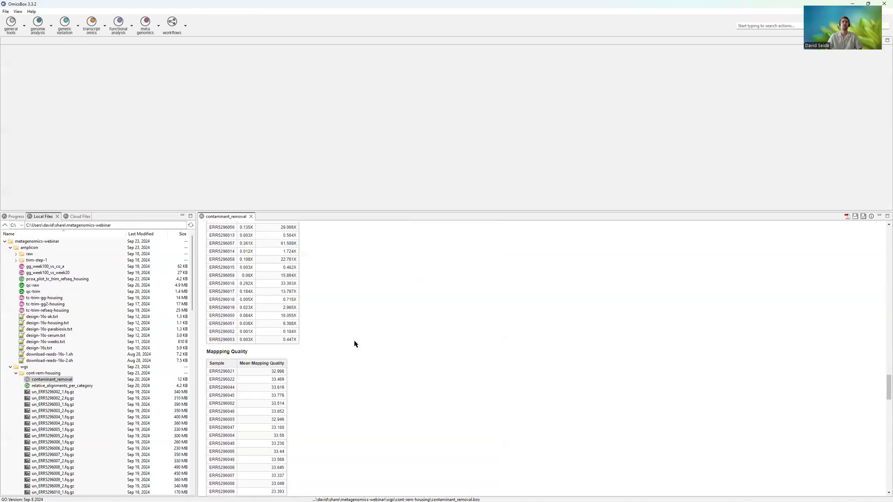
{"action": "scroll", "coordinate": [337, 316], "scroll_direction": "up", "scroll_amount": 3}
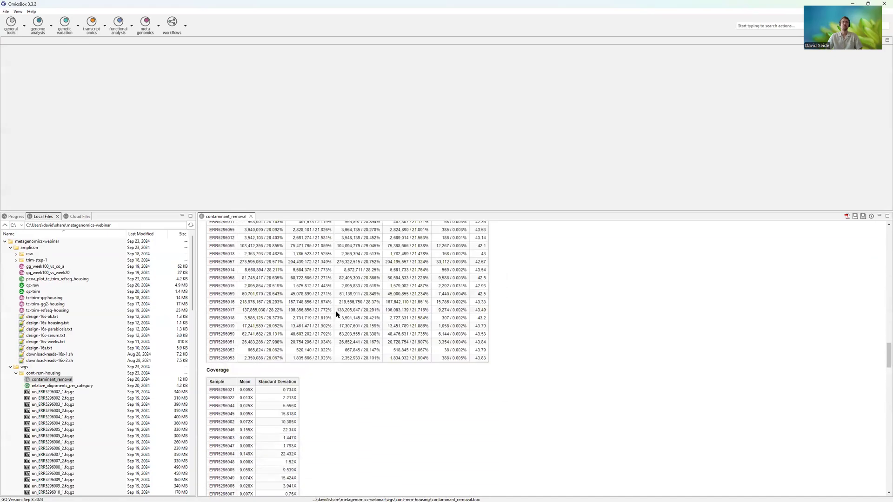
{"action": "scroll", "coordinate": [213, 355], "scroll_direction": "up", "scroll_amount": 5}
- Open the relative_alignments_per_category chart, hide its others category, and enlarge the chart area vertically
{"action": "double_click", "coordinate": [67, 386]}
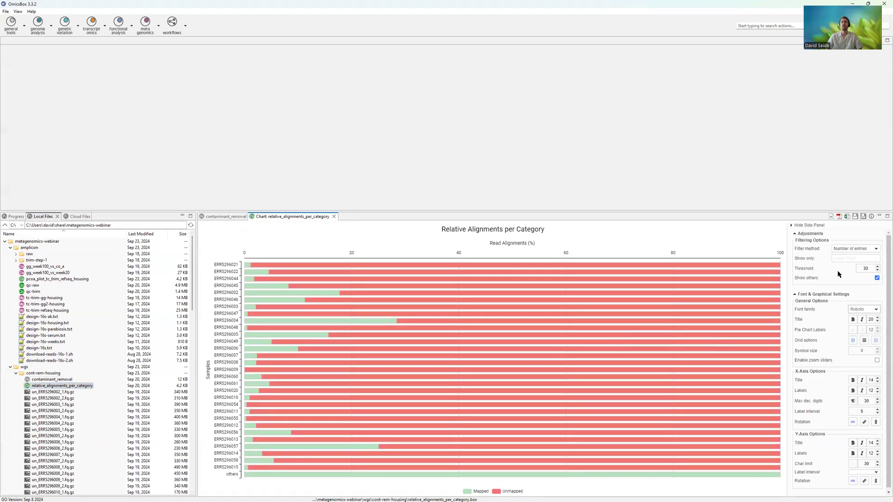
{"action": "left_click", "coordinate": [877, 279]}
{"action": "left_click_drag", "start_coordinate": [652, 210], "coordinate": [634, 114]}
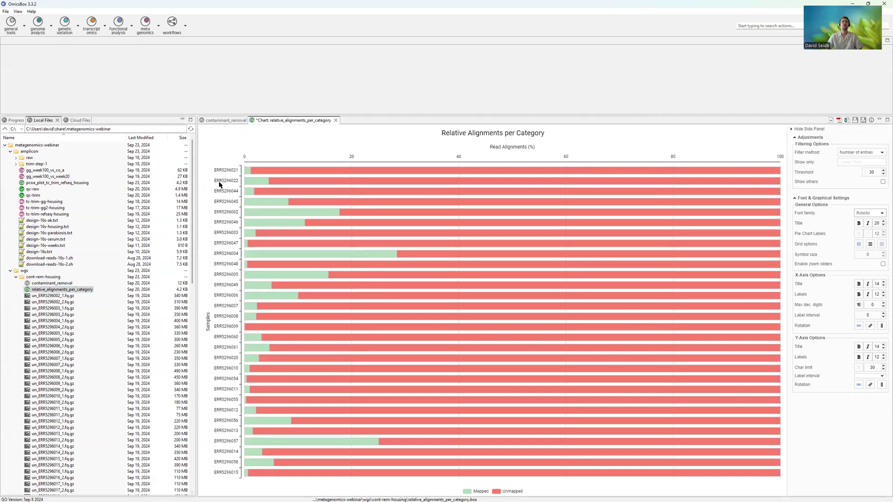
- Examine the mapped and unmapped read percentages of individual samples in the Relative Alignments per Category chart
{"action": "mouse_move", "coordinate": [294, 256]}
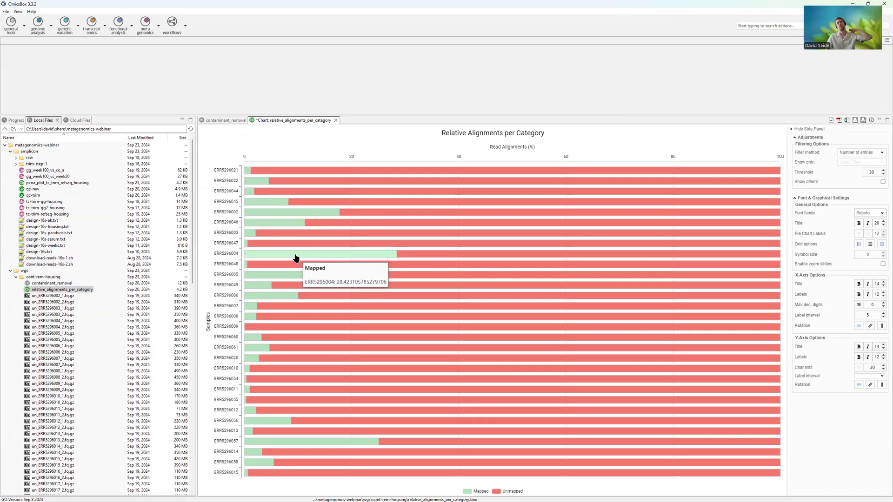
{"action": "mouse_move", "coordinate": [314, 446]}
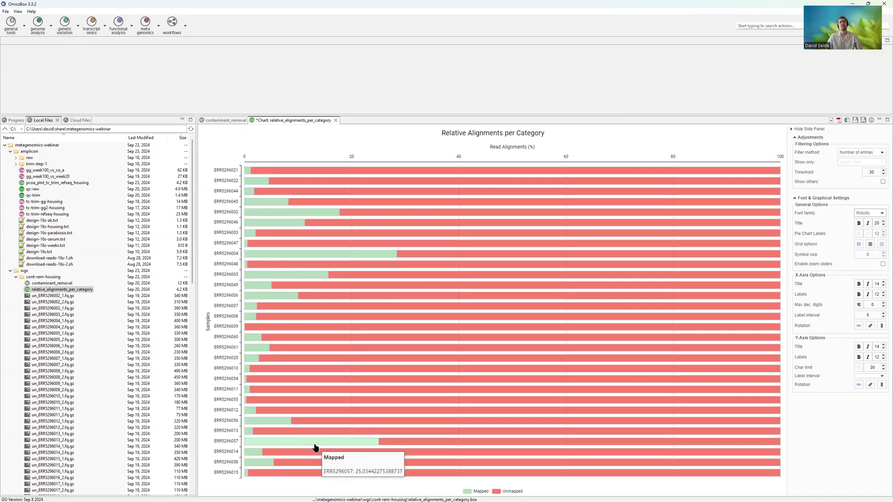
{"action": "mouse_move", "coordinate": [318, 218]}
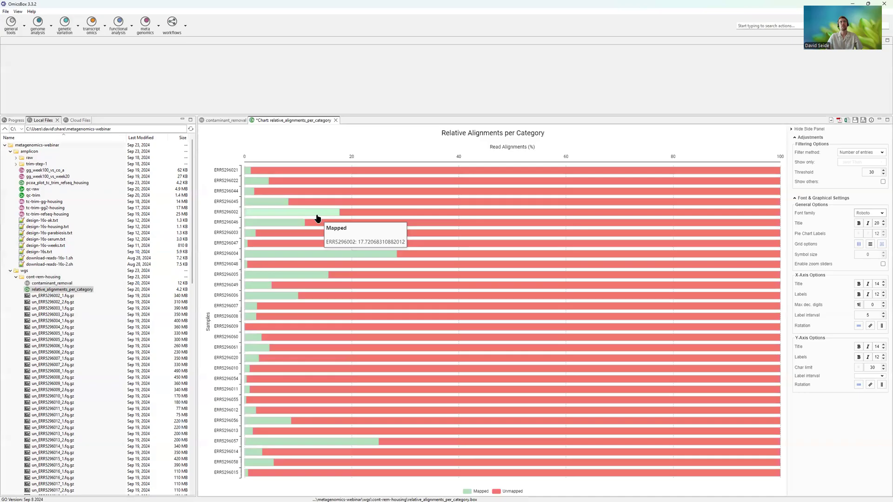
{"action": "mouse_move", "coordinate": [256, 465]}
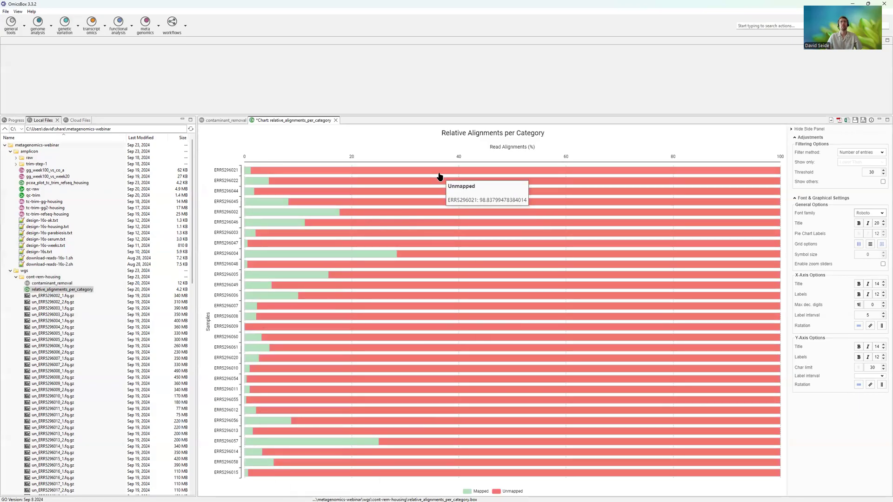
{"action": "mouse_move", "coordinate": [457, 380]}
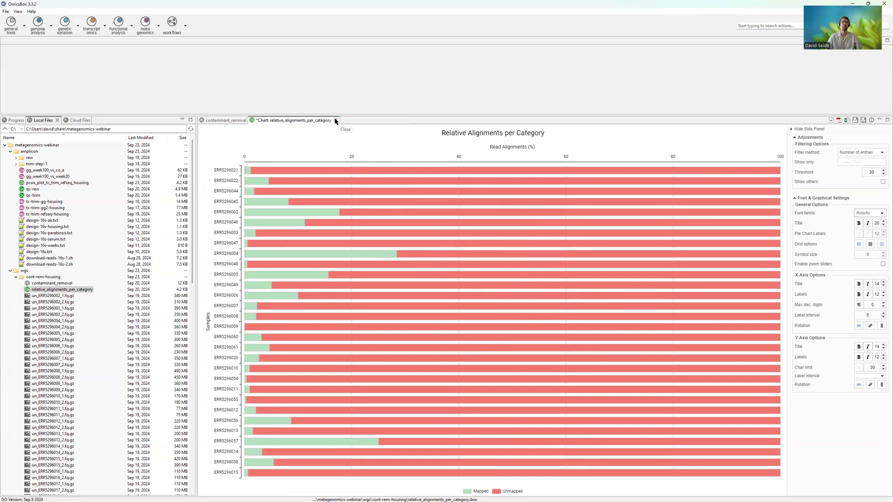
- Close the relative_alignments_per_category chart without saving and the contaminant_removal report, and collapse the cont-rem-housing folder
{"action": "left_click", "coordinate": [334, 120]}
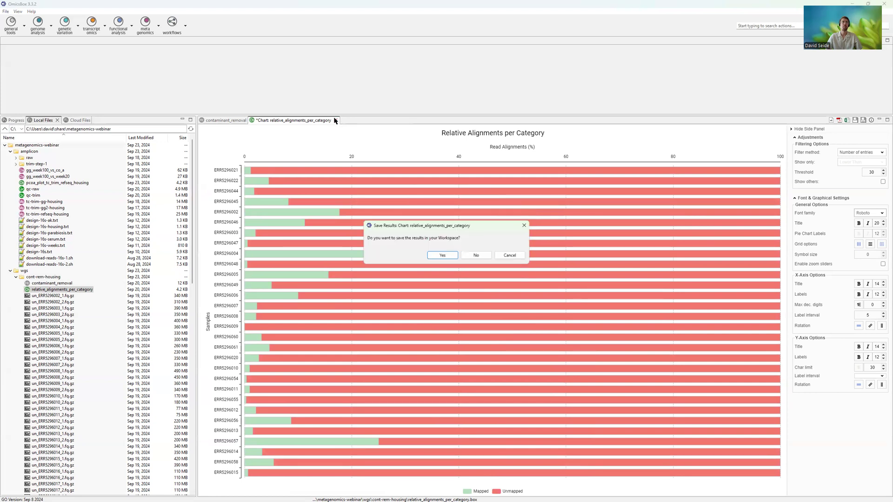
{"action": "left_click", "coordinate": [475, 256]}
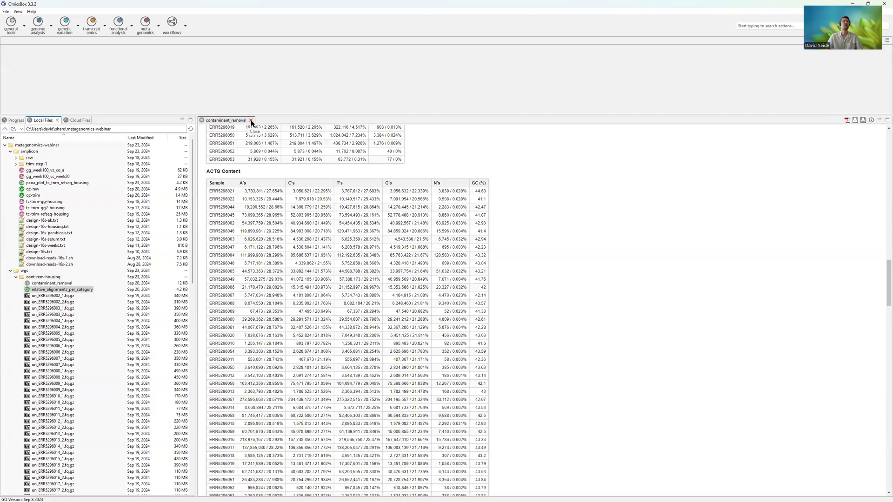
{"action": "left_click", "coordinate": [251, 121]}
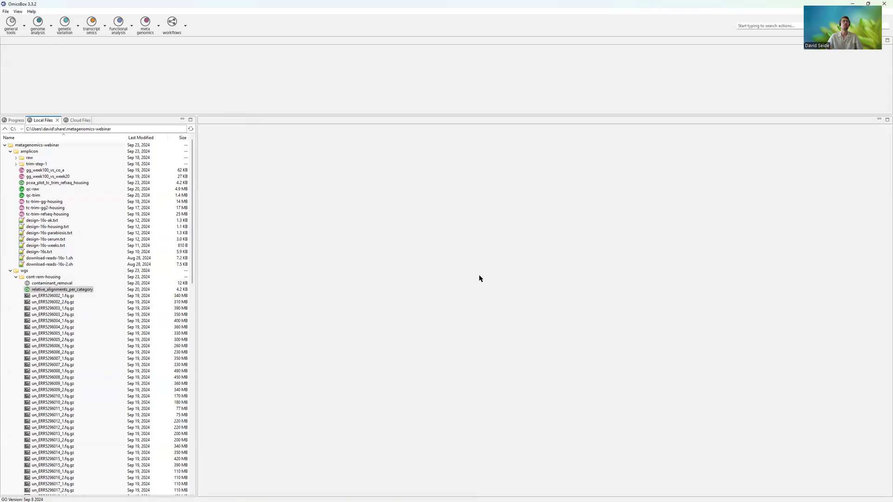
{"action": "left_click", "coordinate": [16, 278]}
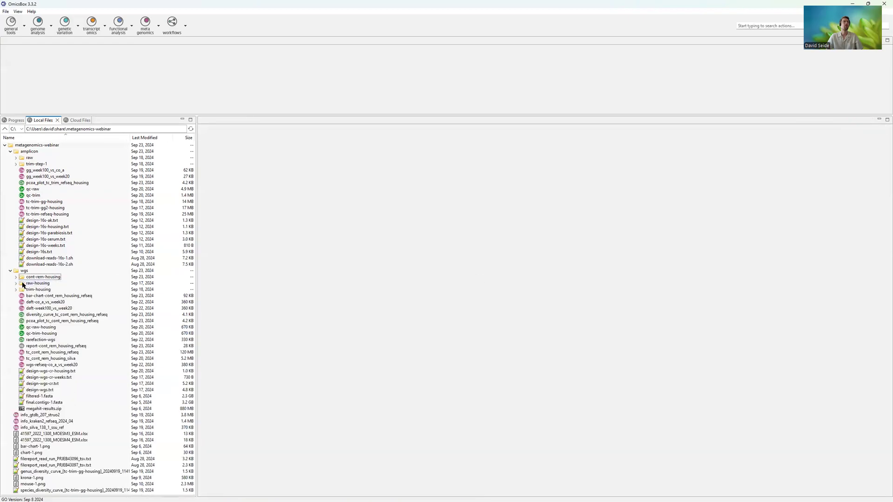
{"action": "left_click", "coordinate": [30, 290]}
- Check the Methods slide, return to OmicsBox, and review the Kraken 2 wizard's input settings and Database options without running it
{"action": "key", "text": "alt+Tab"}
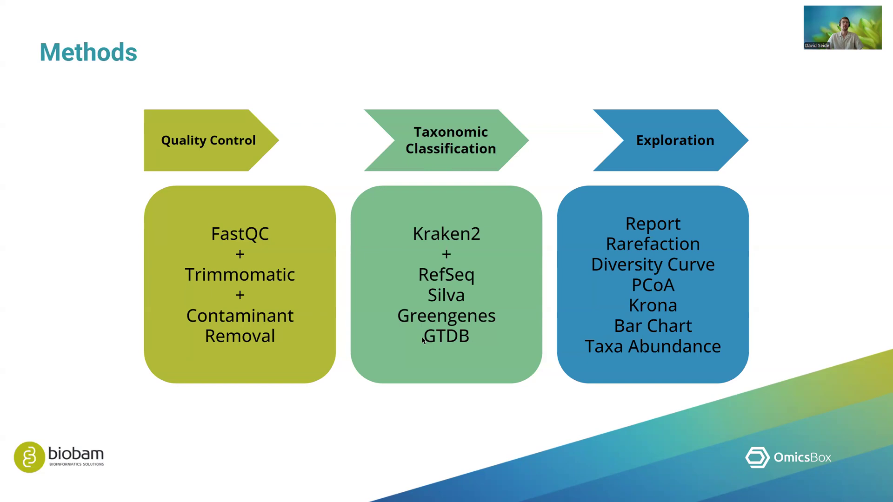
{"action": "key", "text": "alt+Tab"}
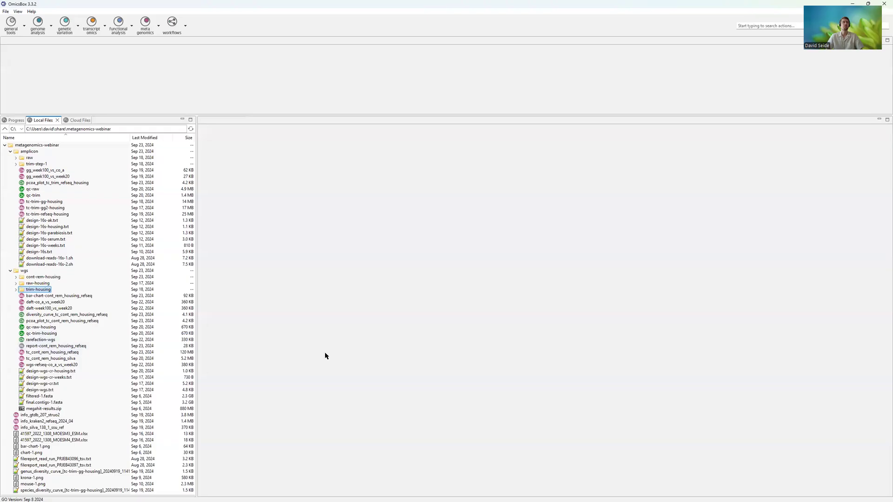
{"action": "left_click", "coordinate": [146, 22]}
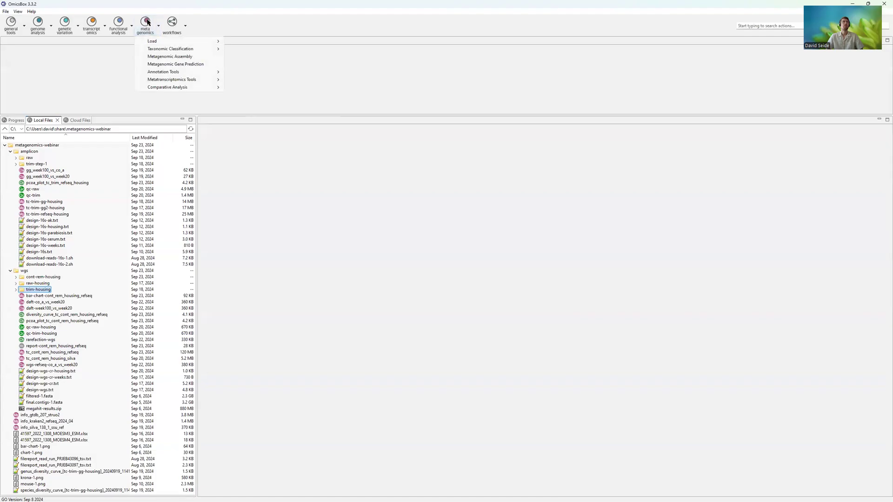
{"action": "mouse_move", "coordinate": [163, 49]}
{"action": "left_click", "coordinate": [251, 56]}
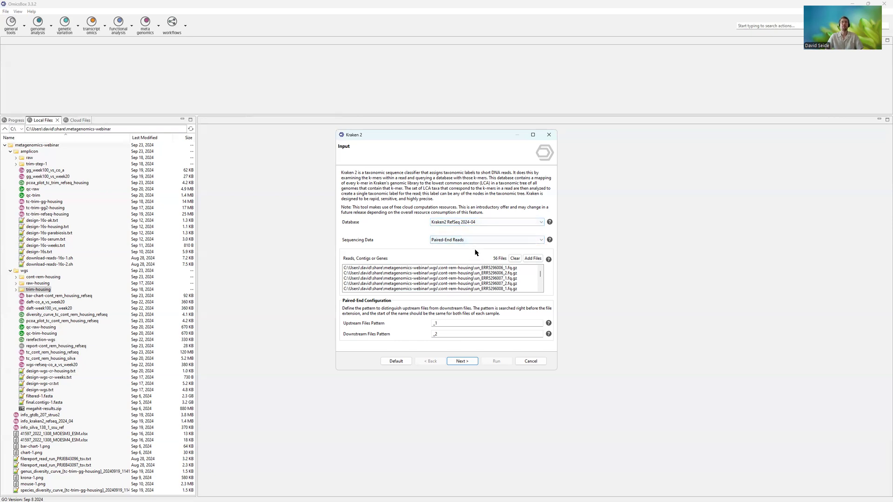
{"action": "left_click", "coordinate": [463, 223]}
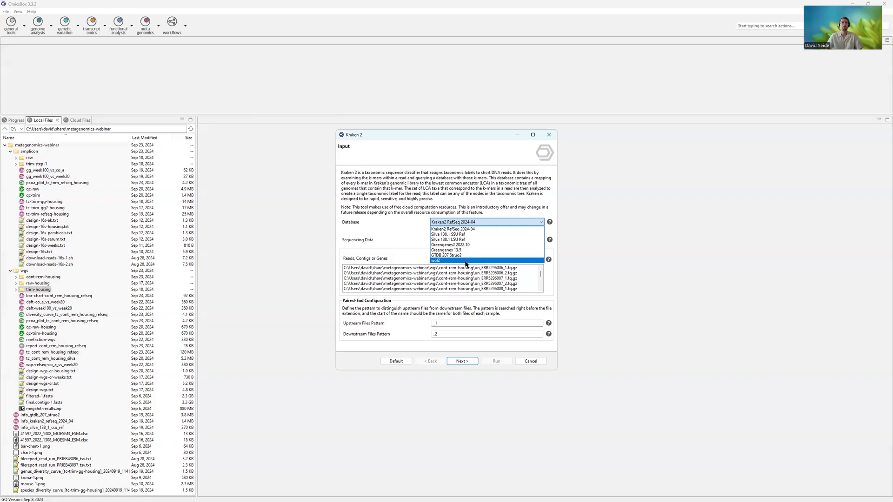
{"action": "left_click", "coordinate": [382, 224]}
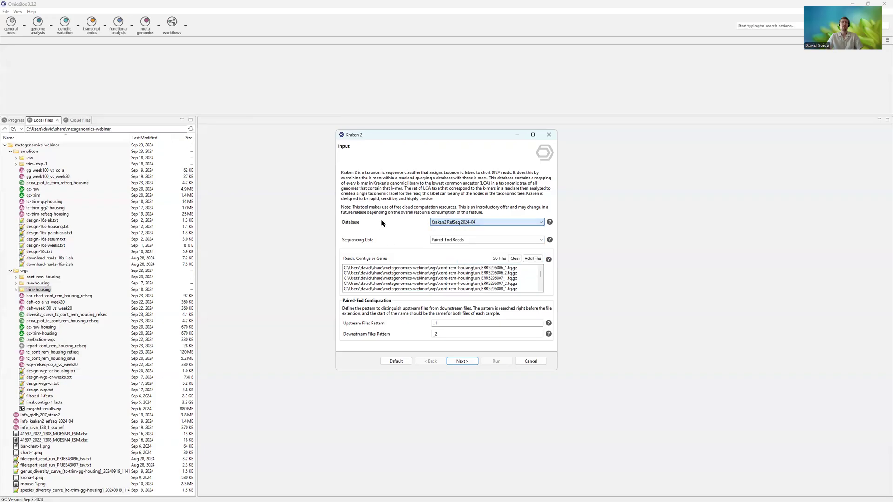
{"action": "left_click", "coordinate": [452, 222]}
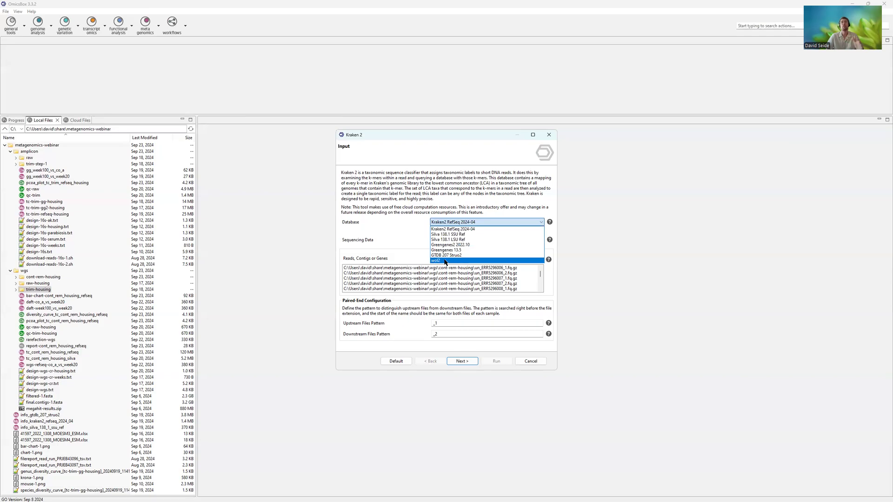
{"action": "key", "text": "Escape"}
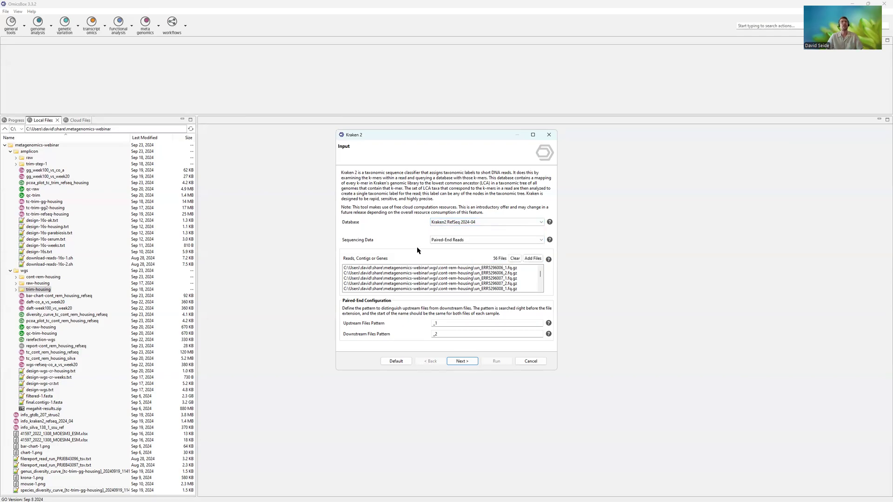
{"action": "key", "text": "Escape"}
- Show the wol2 folder's database files in the cloud storage and select hash.k2d
{"action": "left_click", "coordinate": [77, 122]}
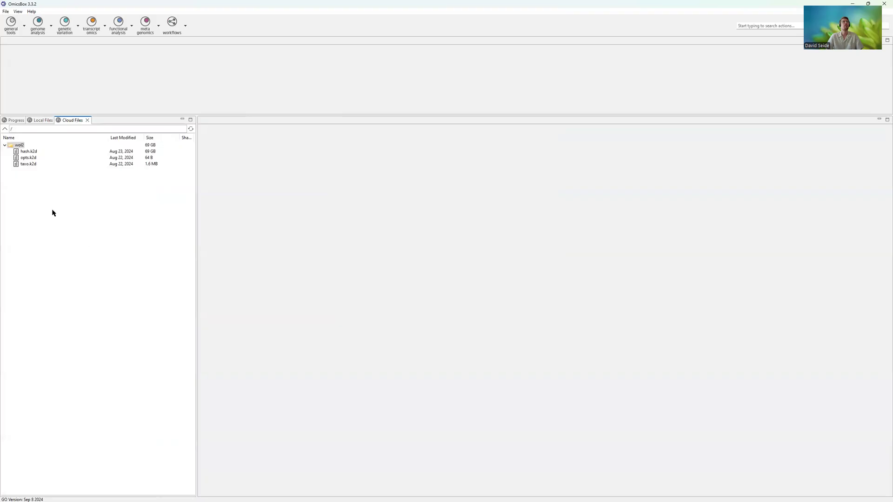
{"action": "left_click", "coordinate": [20, 145]}
{"action": "left_click", "coordinate": [28, 152]}
- Reopen the Kraken 2 wizard, review the wol2 database option and the cont-rem-housing read files, and close it without running
{"action": "left_click", "coordinate": [145, 23]}
{"action": "mouse_move", "coordinate": [175, 49]}
{"action": "left_click", "coordinate": [263, 56]}
{"action": "left_click", "coordinate": [467, 222]}
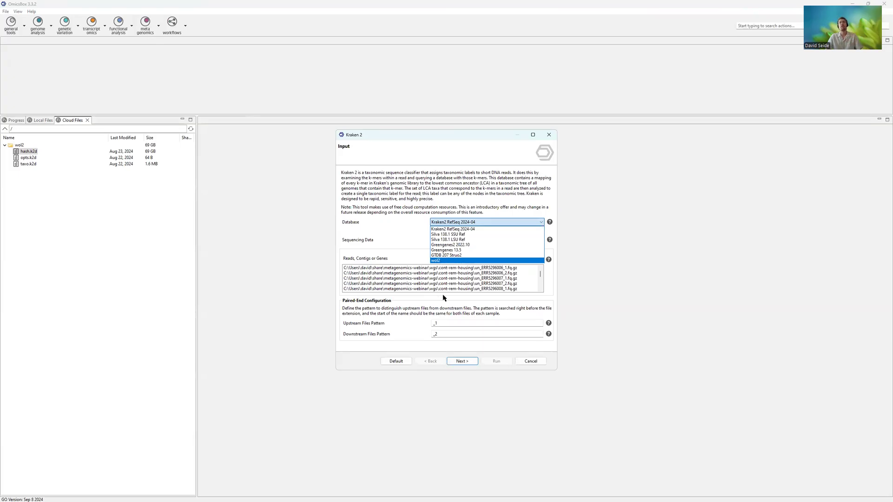
{"action": "left_click", "coordinate": [385, 241]}
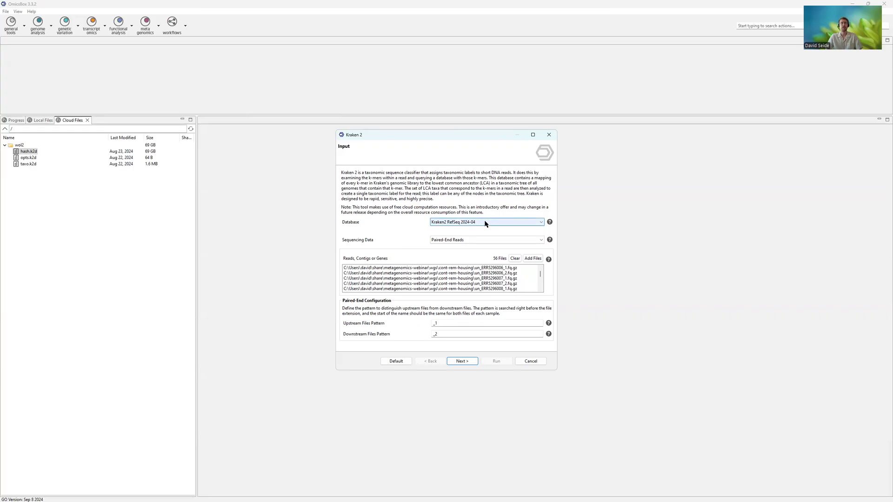
{"action": "left_click_drag", "start_coordinate": [482, 269], "coordinate": [486, 295]}
{"action": "left_click", "coordinate": [484, 274]}
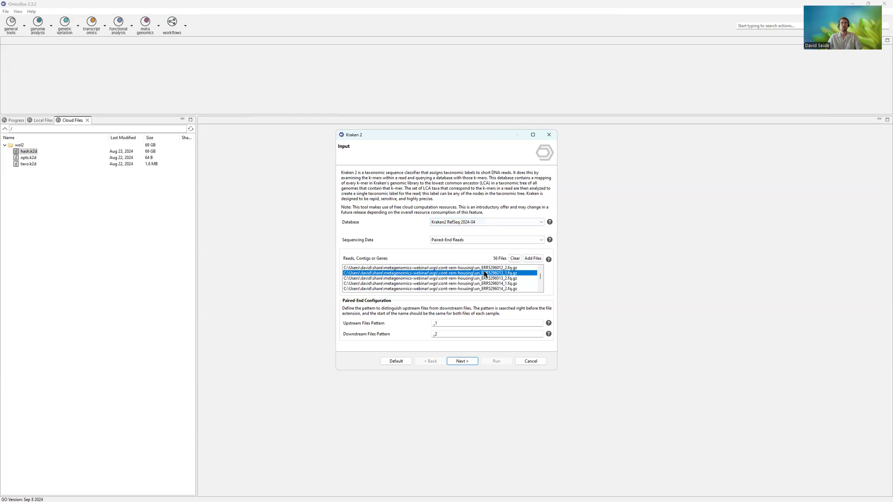
{"action": "key", "text": "Escape"}
- Return to the local files, review the databases offered by the Database Info tool, and cancel it
{"action": "left_click", "coordinate": [40, 119]}
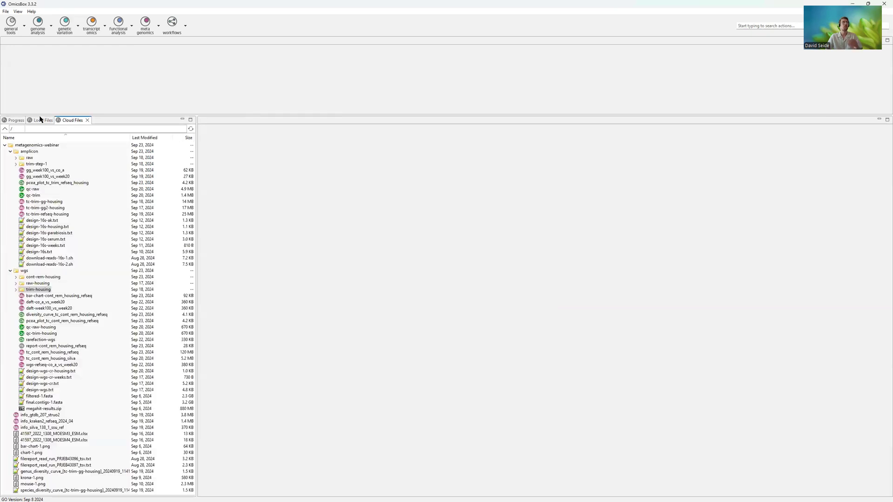
{"action": "left_click", "coordinate": [145, 24]}
{"action": "mouse_move", "coordinate": [175, 49]}
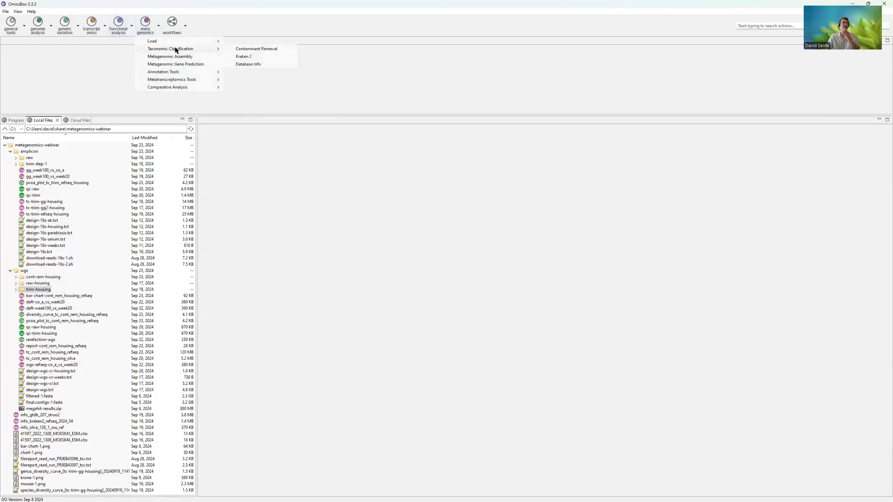
{"action": "left_click", "coordinate": [258, 65]}
{"action": "left_click", "coordinate": [458, 243]}
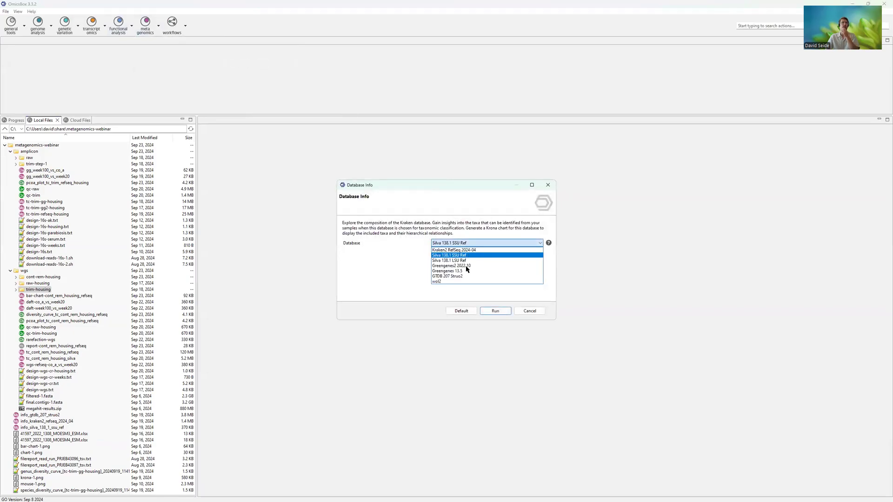
{"action": "left_click", "coordinate": [534, 312]}
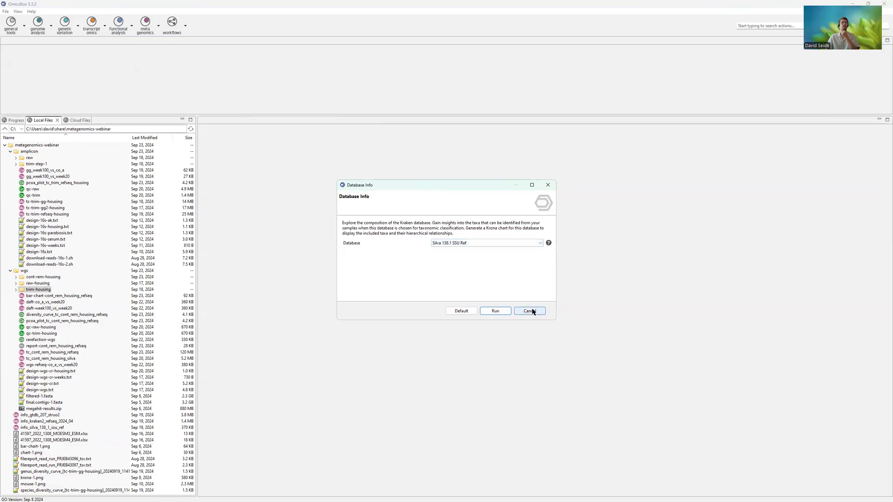
{"action": "left_click", "coordinate": [533, 312]}
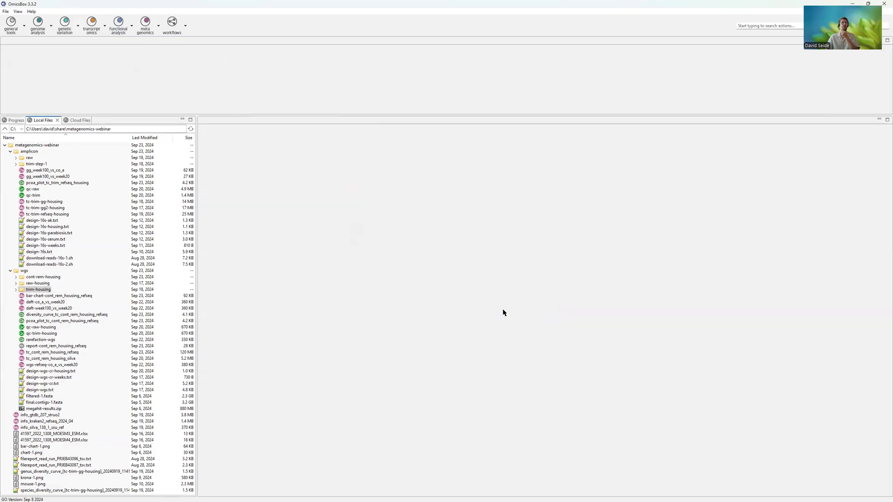
- Open the info_kraken2_refseq_2024_04 taxa pie chart and drill into the Riboviria group under Viruses
{"action": "double_click", "coordinate": [43, 422]}
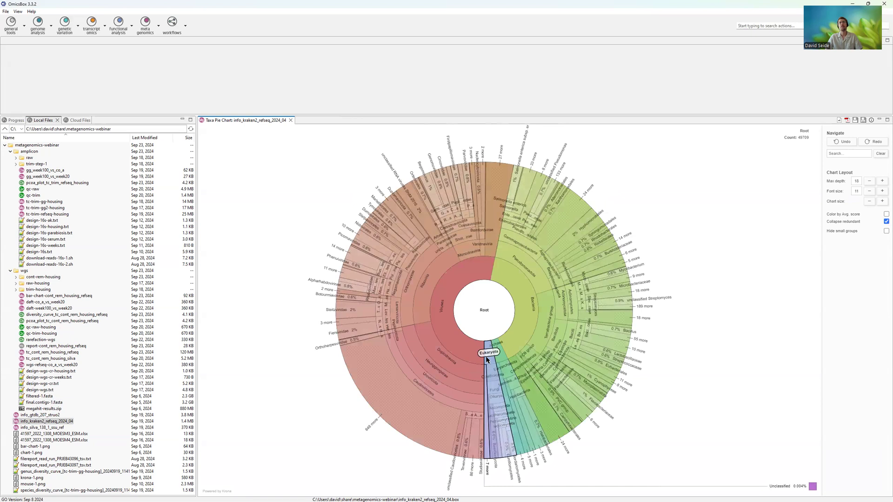
{"action": "left_click", "coordinate": [438, 267]}
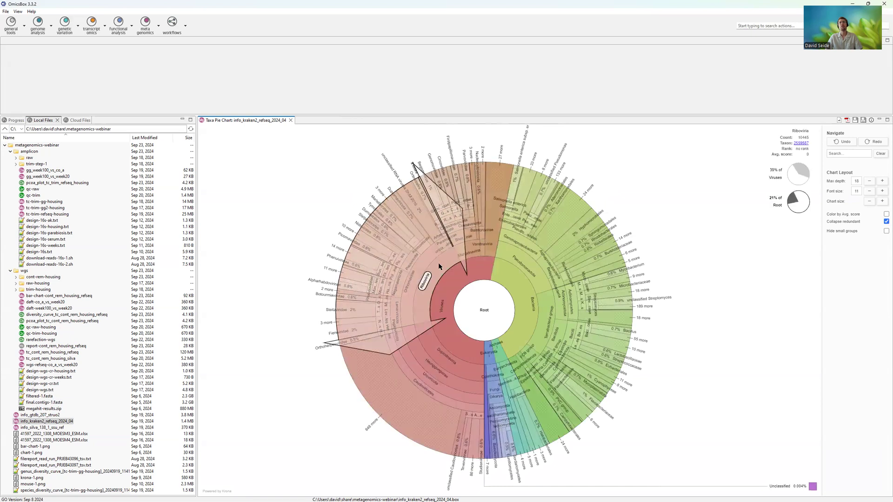
{"action": "left_click", "coordinate": [469, 267]}
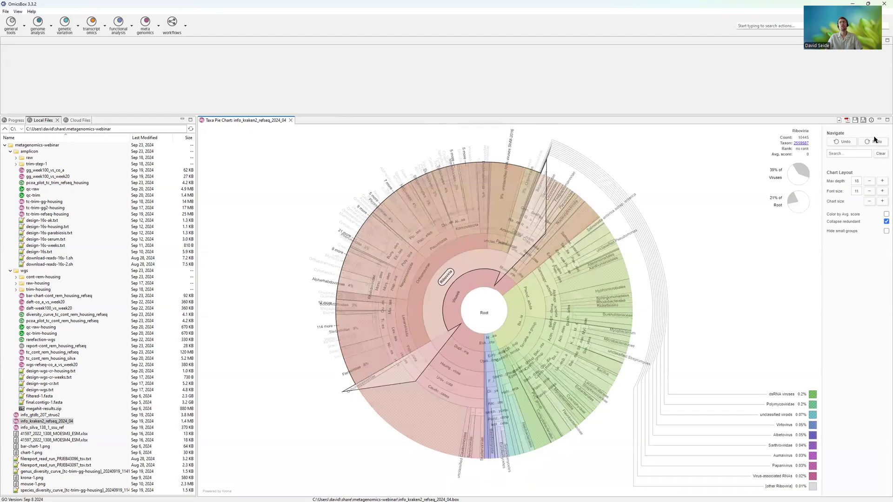
- Search the taxa pie chart for "sars", go back to Root, and drill down through Nidovirales to SARS coronavirus Tor2
{"action": "left_click", "coordinate": [835, 156]}
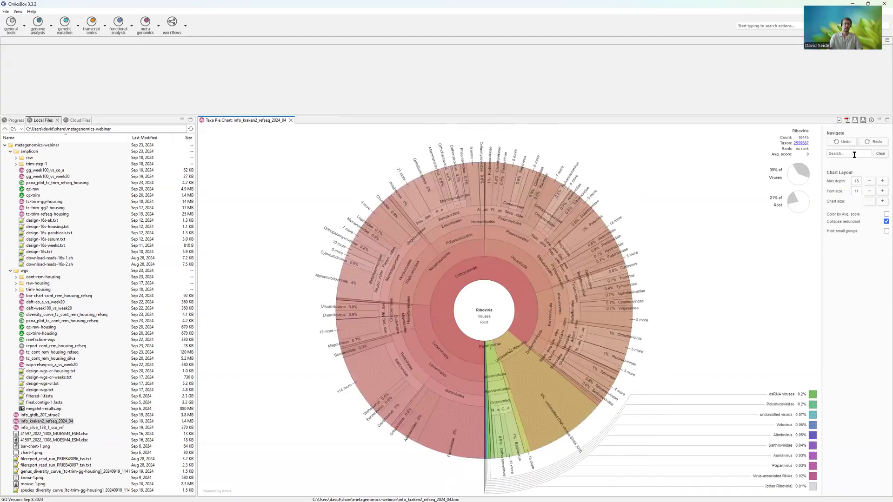
{"action": "type", "text": "sars"}
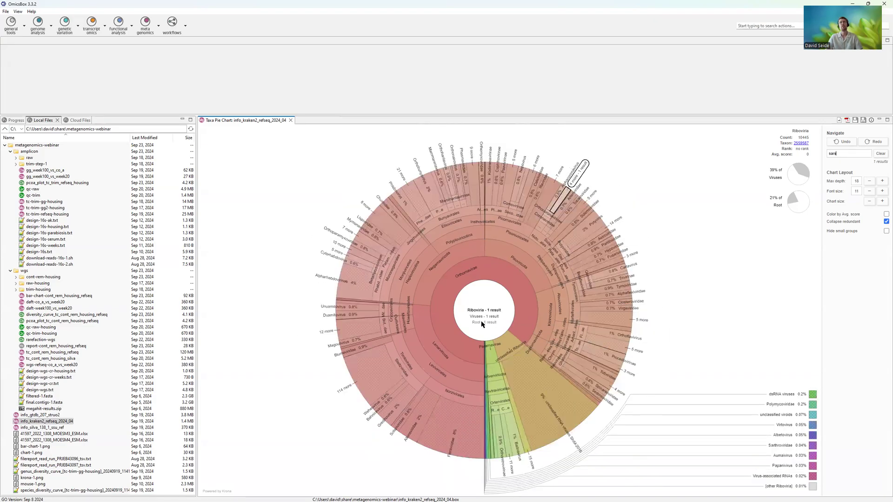
{"action": "left_click", "coordinate": [482, 323]}
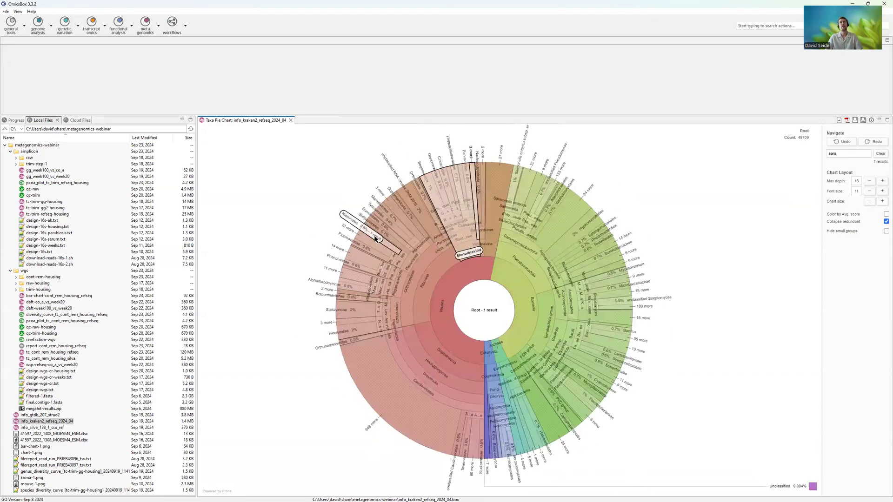
{"action": "left_click", "coordinate": [374, 239]}
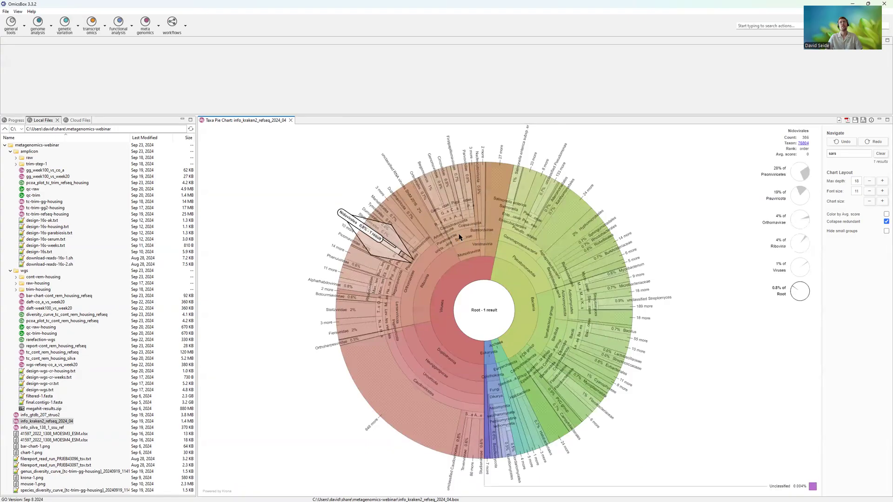
{"action": "left_click", "coordinate": [355, 350]}
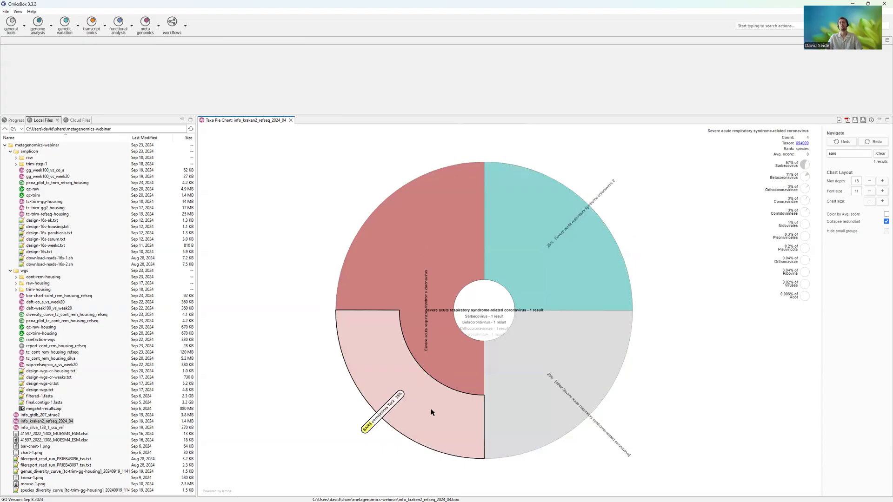
{"action": "left_click", "coordinate": [431, 412]}
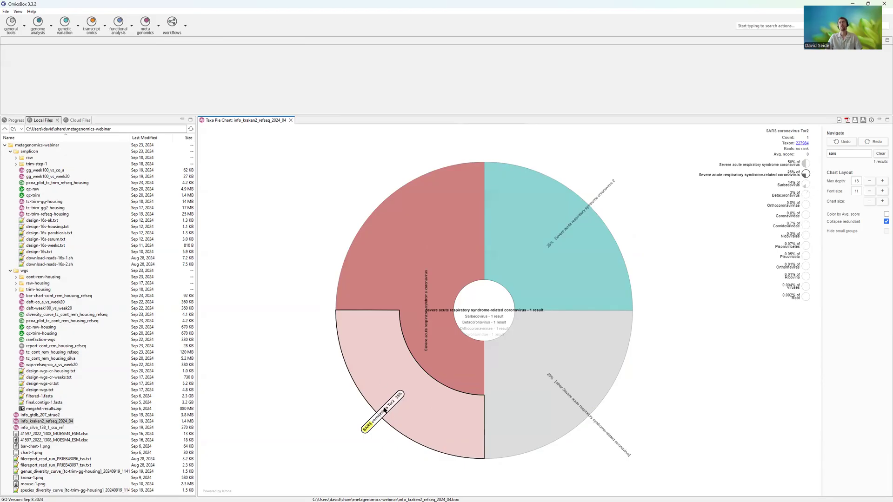
- Close the taxa pie chart, reopen the Kraken 2 wizard, and review its read files and sequencing data types
{"action": "left_click", "coordinate": [291, 121]}
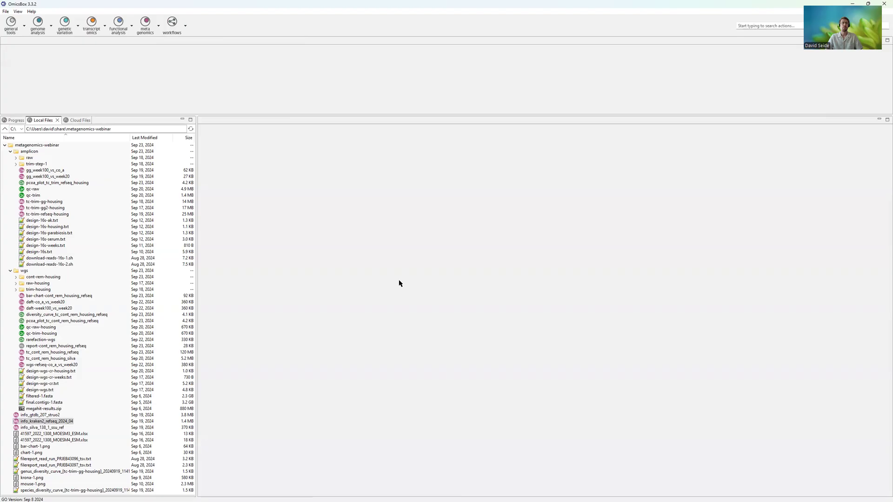
{"action": "left_click", "coordinate": [146, 26]}
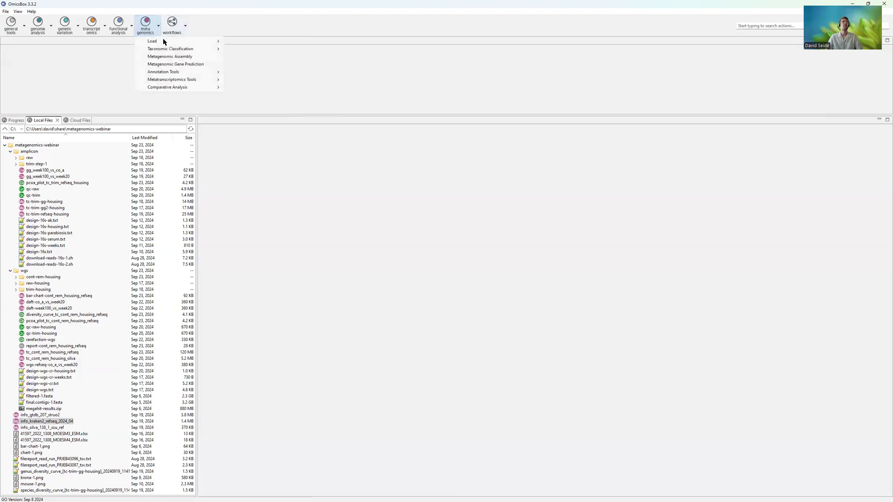
{"action": "mouse_move", "coordinate": [165, 50]}
{"action": "left_click", "coordinate": [263, 57]}
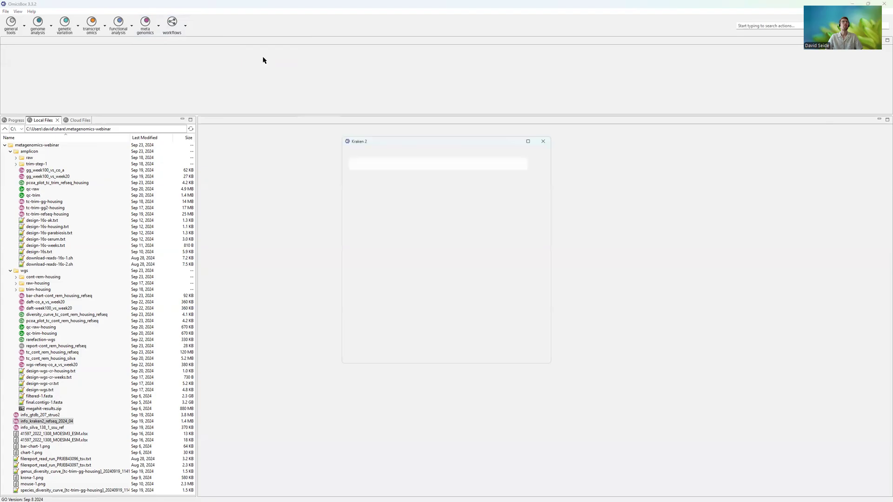
{"action": "mouse_move", "coordinate": [456, 270]}
{"action": "left_mouse_down"}
{"action": "mouse_move", "coordinate": [460, 295]}
{"action": "mouse_move", "coordinate": [460, 275]}
{"action": "left_mouse_up"}
{"action": "left_click", "coordinate": [459, 274]}
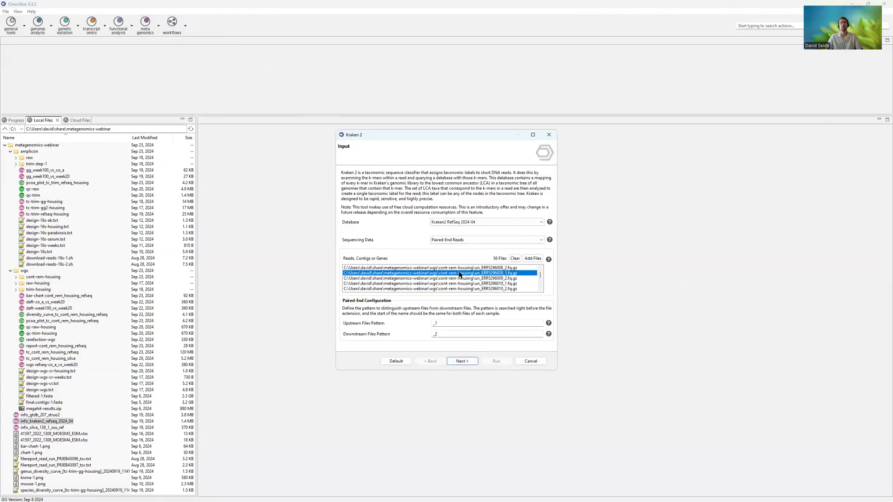
{"action": "left_click", "coordinate": [459, 240]}
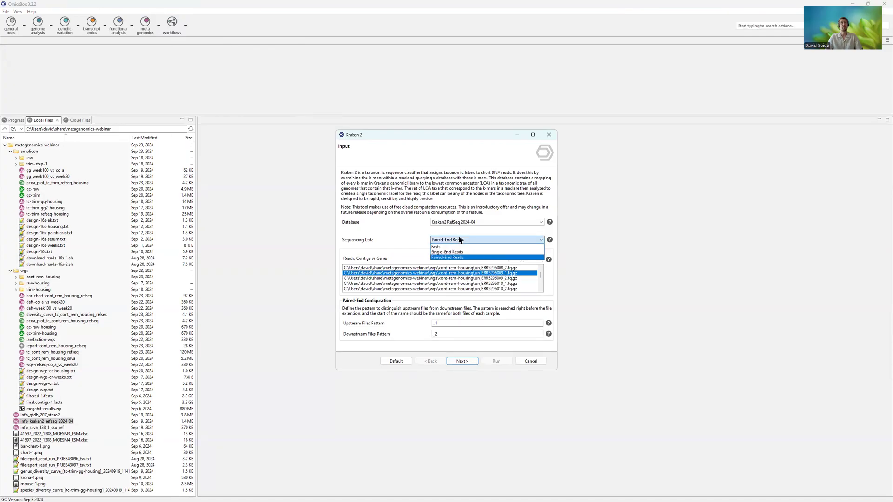
{"action": "left_click", "coordinate": [459, 240]}
- Review the confidence filter and minimum hit groups on the Kraken 2 configuration page, and cancel the wizard
{"action": "left_click", "coordinate": [461, 361]}
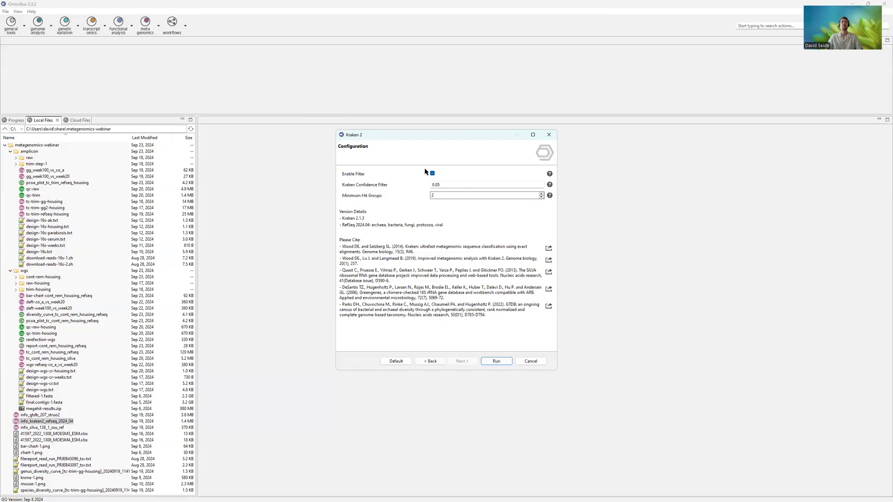
{"action": "left_click_drag", "start_coordinate": [462, 182], "coordinate": [418, 185]}
{"action": "left_click", "coordinate": [460, 183]}
{"action": "left_click", "coordinate": [465, 196]}
{"action": "left_click", "coordinate": [536, 362]}
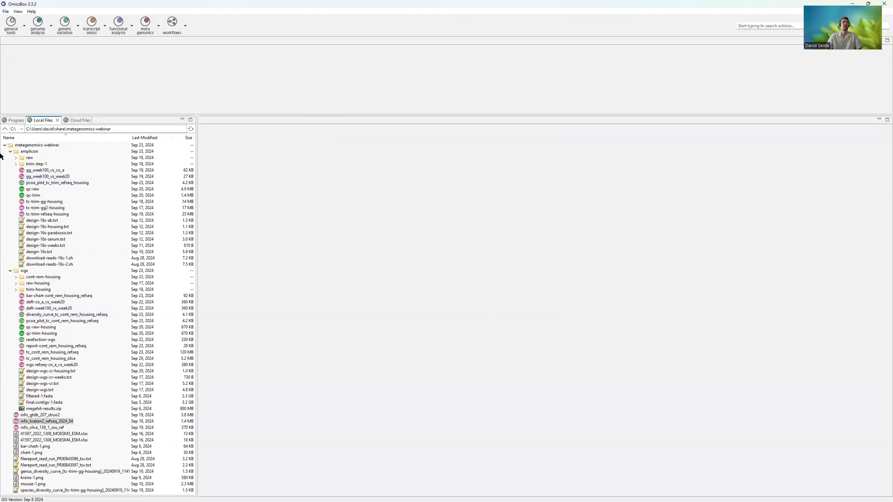
- Open the tc-trim-refseq-housing and tc-trim-gg-housing tables, enlarge the table area, and glance at the Methods slide before returning
{"action": "left_click", "coordinate": [42, 203]}
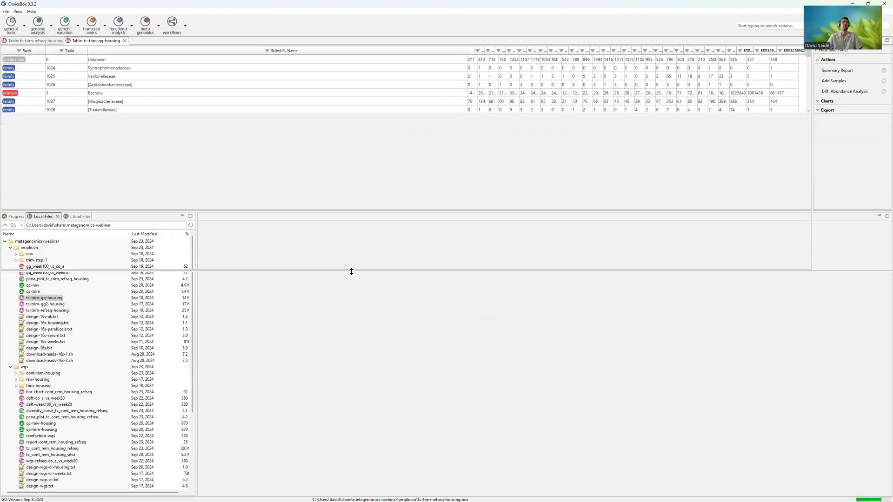
{"action": "key", "text": "alt+Tab"}
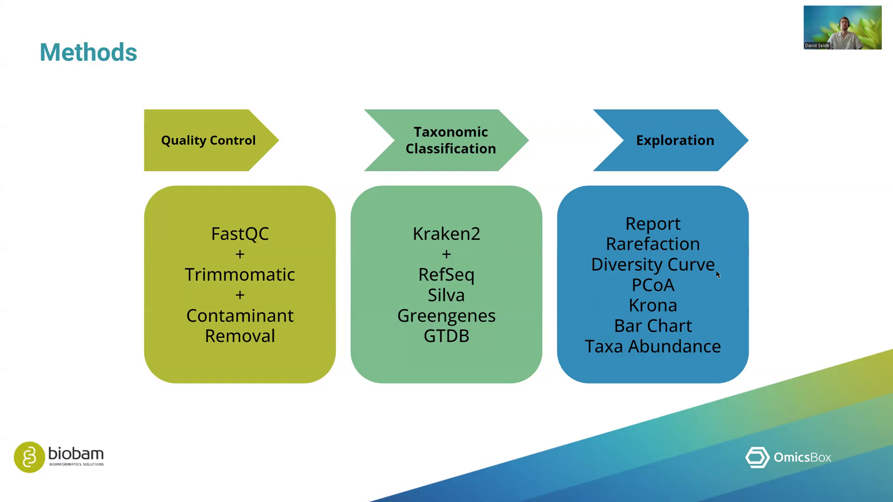
{"action": "key", "text": "alt+Tab"}
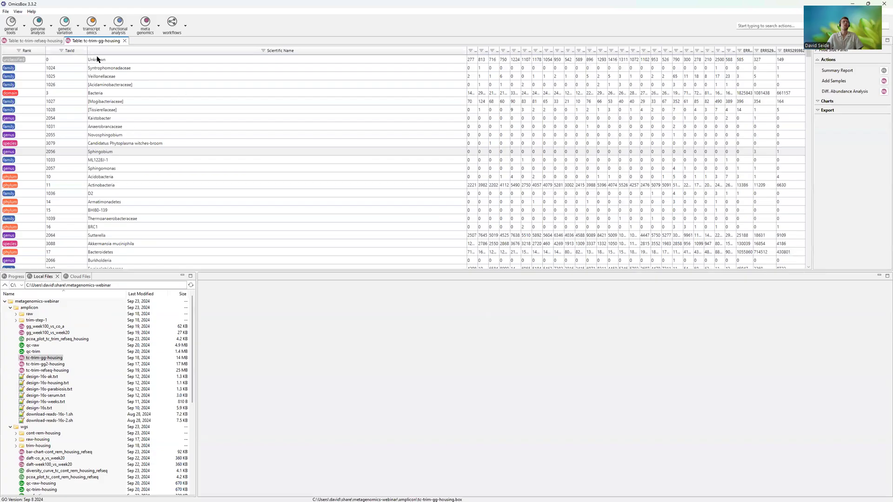
- Compare the tc-trim-refseq-housing and tc-trim-gg-housing tables, narrowing the Scientific Name column to give the sample columns more room
{"action": "left_click", "coordinate": [57, 41]}
{"action": "left_click", "coordinate": [88, 41]}
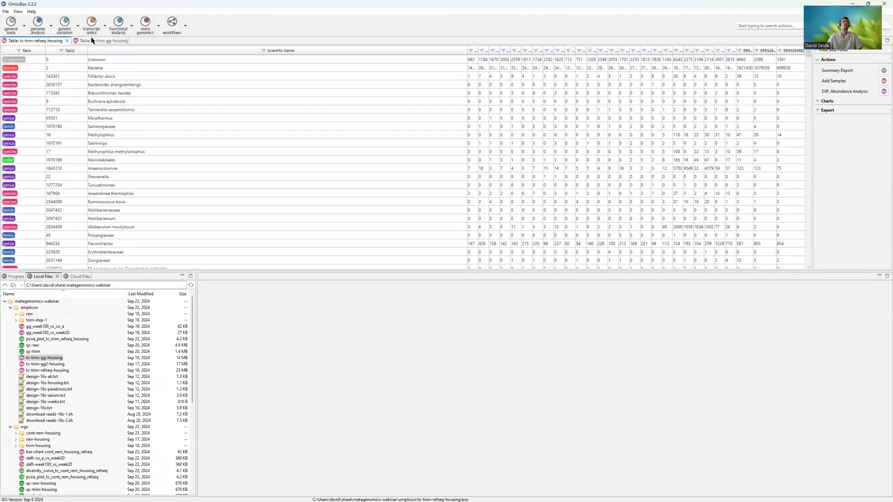
{"action": "left_click", "coordinate": [43, 41]}
{"action": "left_click", "coordinate": [92, 42]}
{"action": "left_click_drag", "start_coordinate": [468, 51], "coordinate": [194, 68]}
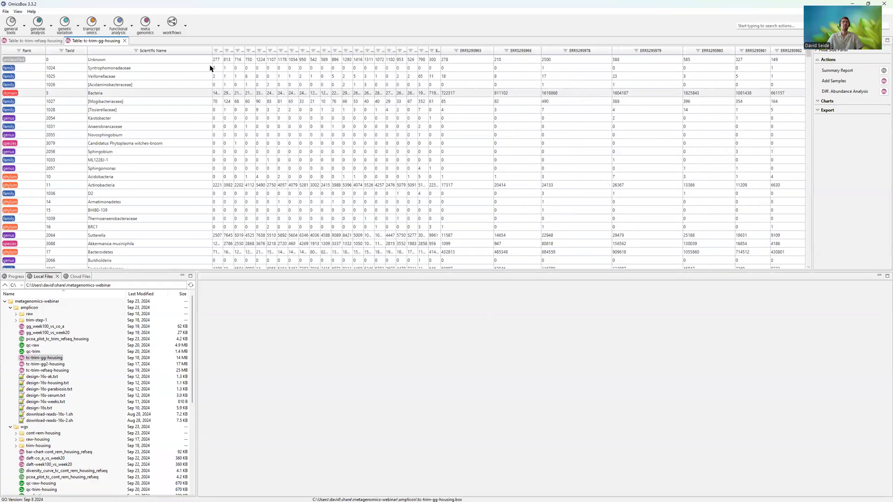
{"action": "left_click", "coordinate": [36, 41]}
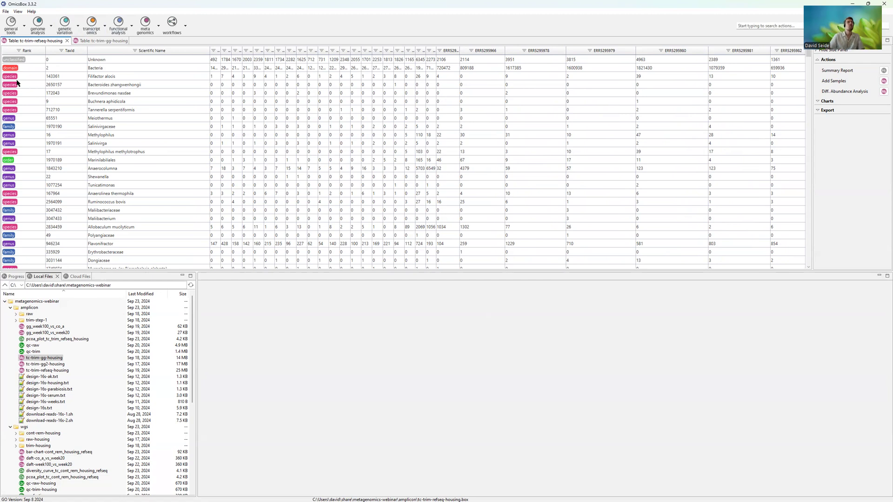
- Filter the tc-trim-refseq-housing table to genus rank, look through the rows, and clear the filter
{"action": "left_click", "coordinate": [93, 78]}
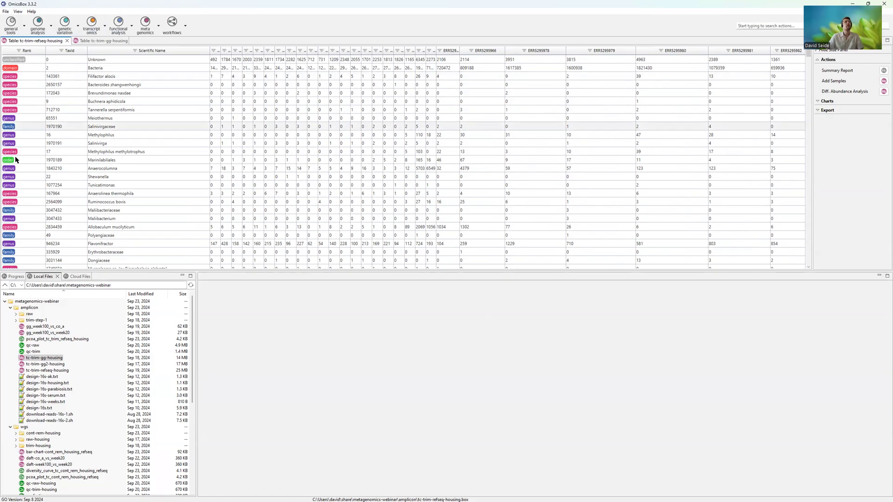
{"action": "left_click", "coordinate": [19, 50]}
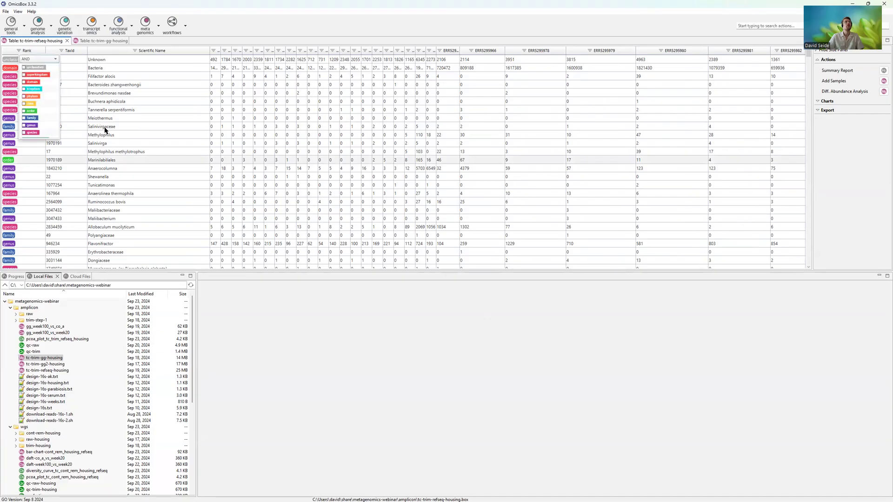
{"action": "left_click", "coordinate": [29, 127]}
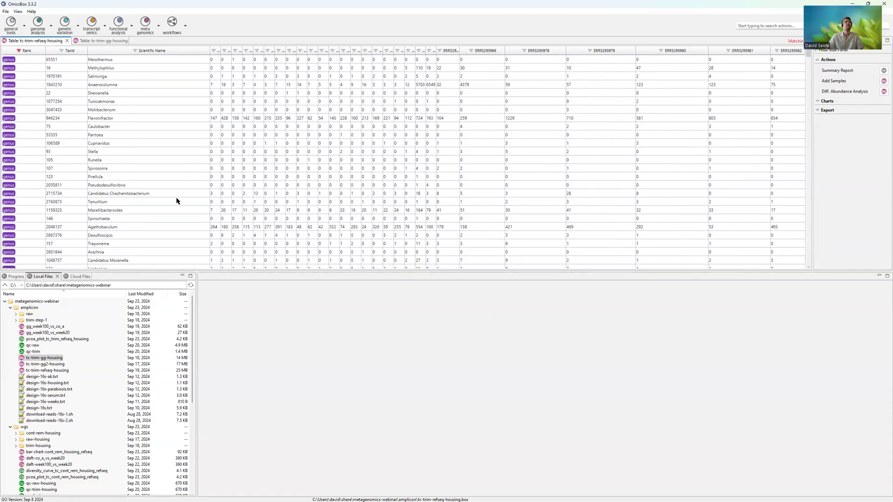
{"action": "left_click_drag", "start_coordinate": [808, 56], "coordinate": [809, 243]}
{"action": "left_click_drag", "start_coordinate": [794, 3], "coordinate": [790, 4]}
{"action": "left_click", "coordinate": [20, 51]}
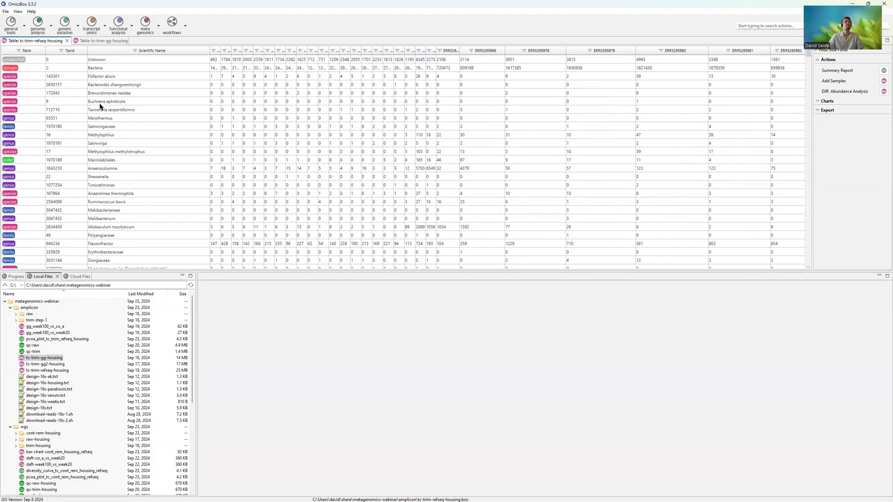
- Sort the refseq table by Rank, narrow the Scientific Name column further, and widen the first sample columns
{"action": "left_click", "coordinate": [36, 51]}
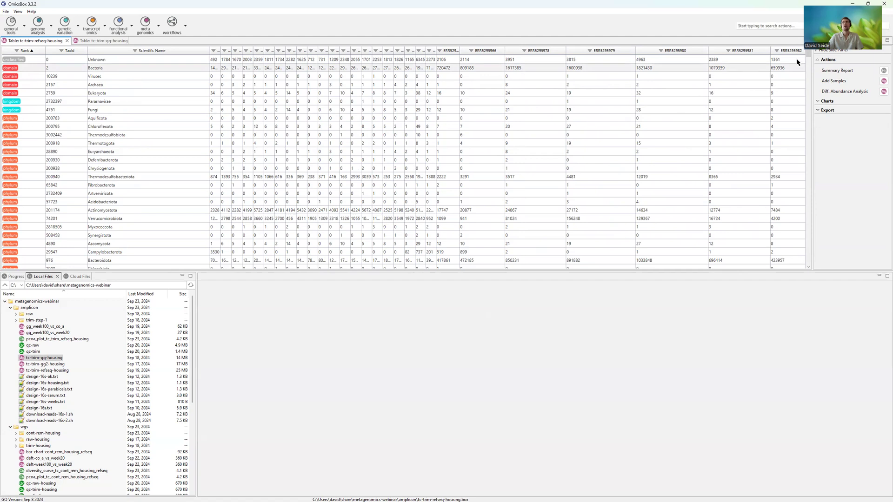
{"action": "left_click_drag", "start_coordinate": [808, 58], "coordinate": [805, 295]}
{"action": "left_click_drag", "start_coordinate": [792, 233], "coordinate": [687, 37]}
{"action": "left_click_drag", "start_coordinate": [209, 47], "coordinate": [145, 48]}
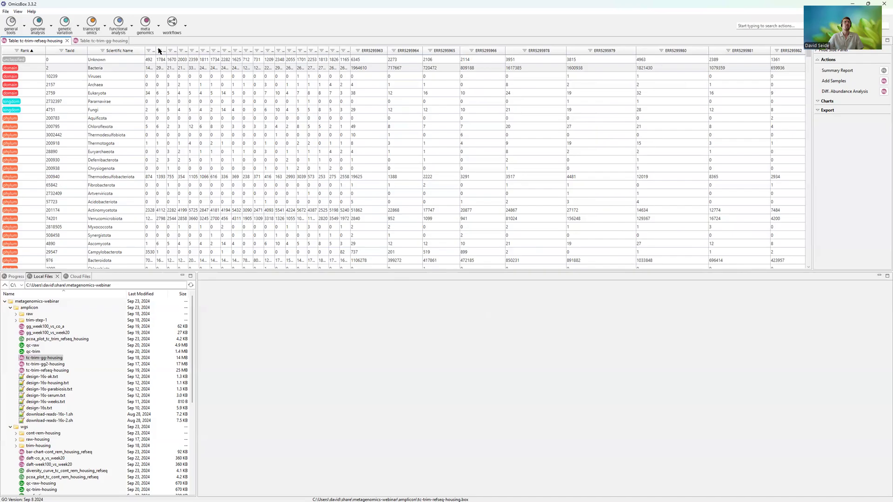
{"action": "left_click_drag", "start_coordinate": [159, 51], "coordinate": [227, 46]}
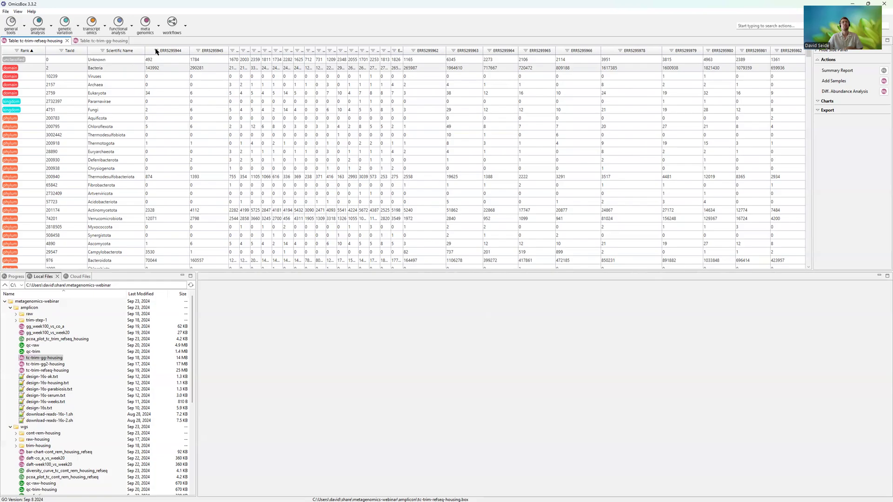
- Expand the export options and review the actions available for the Thermodesulfobacteriota row in sample ERR5295944
{"action": "left_click", "coordinate": [817, 110]}
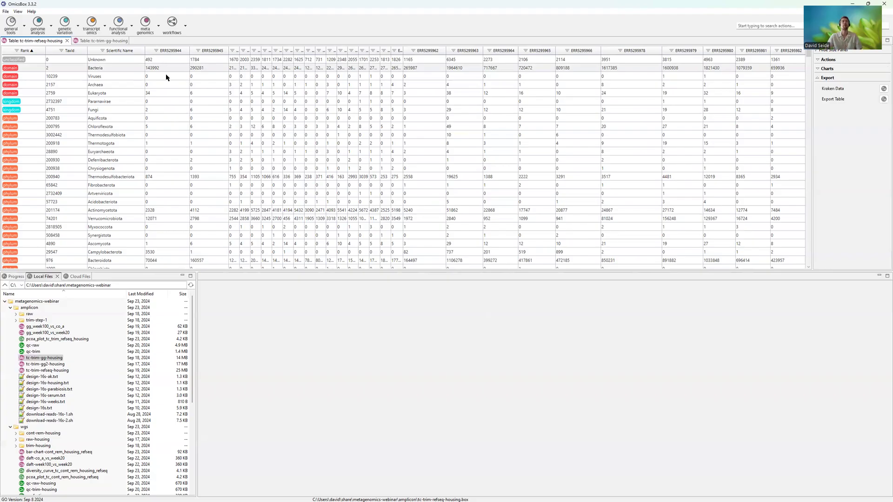
{"action": "left_click", "coordinate": [139, 160]}
{"action": "right_click", "coordinate": [167, 177]}
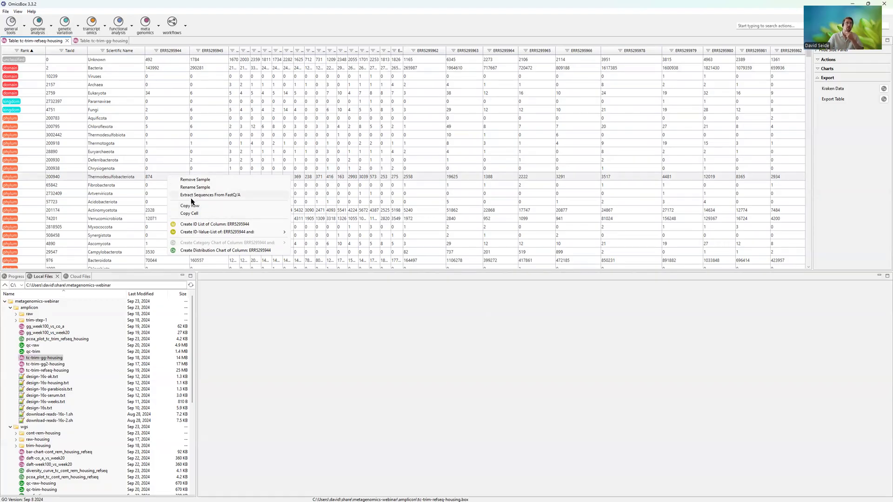
{"action": "left_click", "coordinate": [184, 102]}
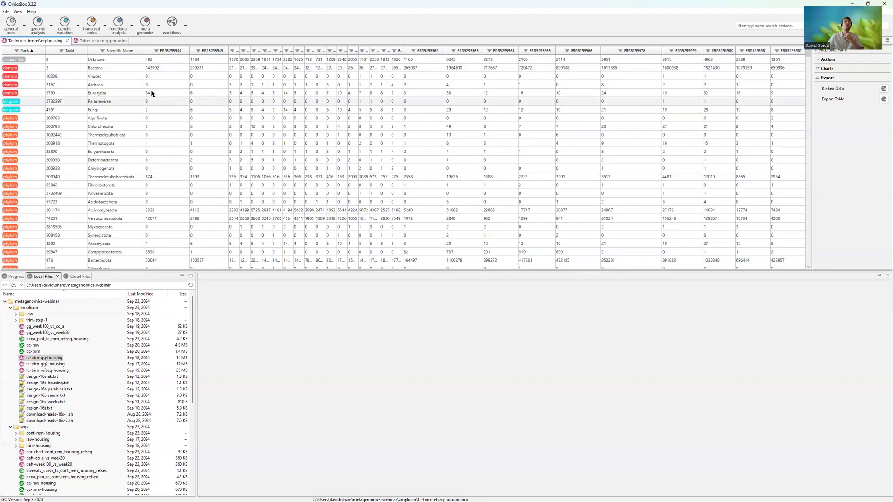
- Open Extract Sequences from FastQ/A for Eukaryota in sample ERR5295944, review the sample choices and output folder, and cancel it
{"action": "left_click", "coordinate": [161, 95]}
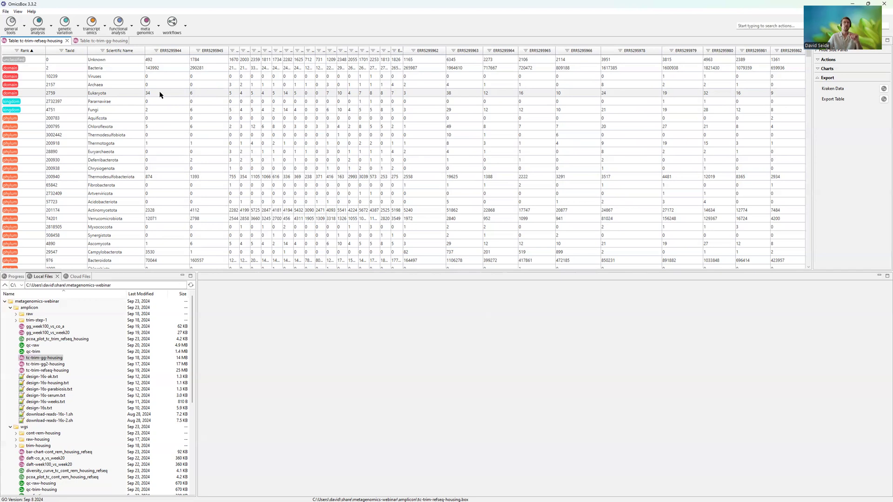
{"action": "right_click", "coordinate": [156, 95]}
{"action": "left_click", "coordinate": [212, 114]}
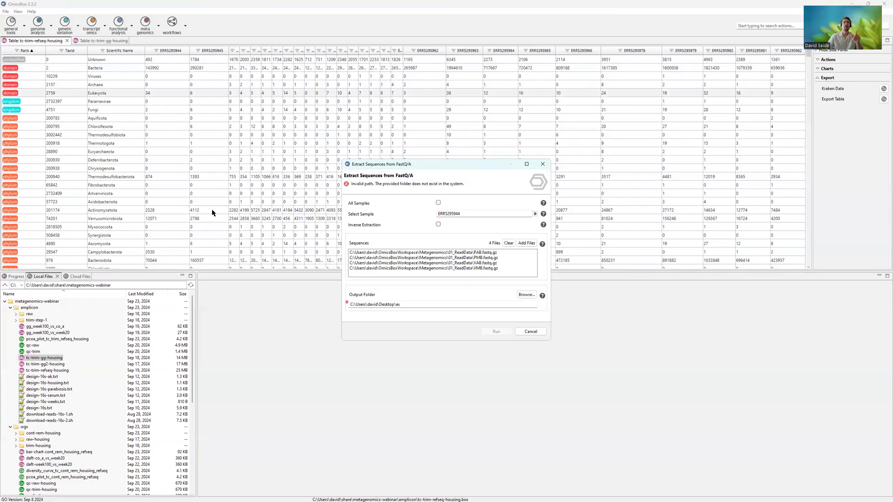
{"action": "left_click", "coordinate": [533, 214]}
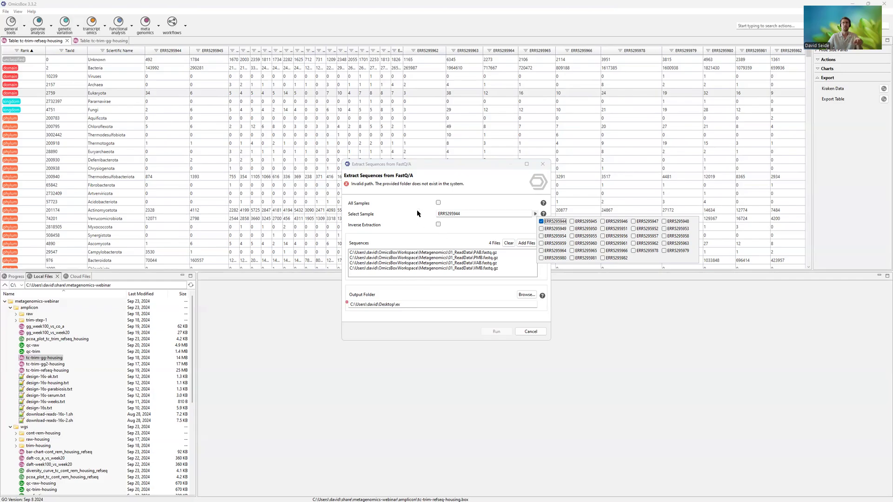
{"action": "left_click", "coordinate": [442, 165]}
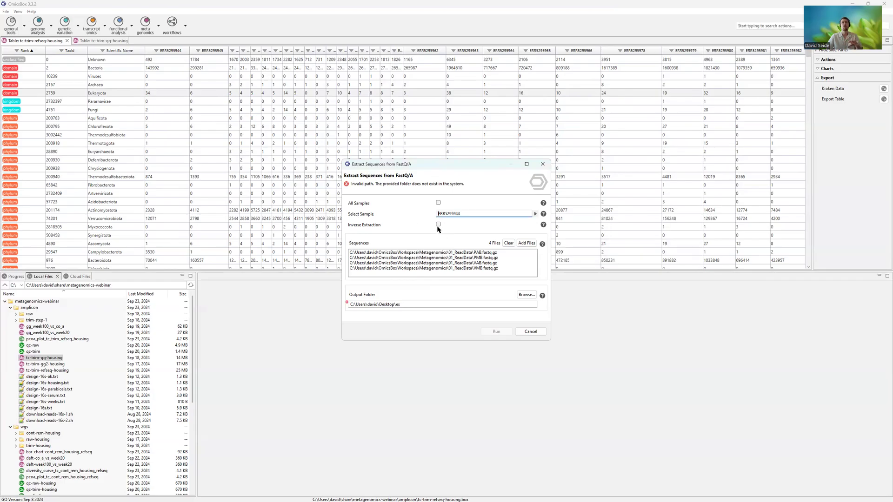
{"action": "left_click_drag", "start_coordinate": [437, 305], "coordinate": [370, 308]}
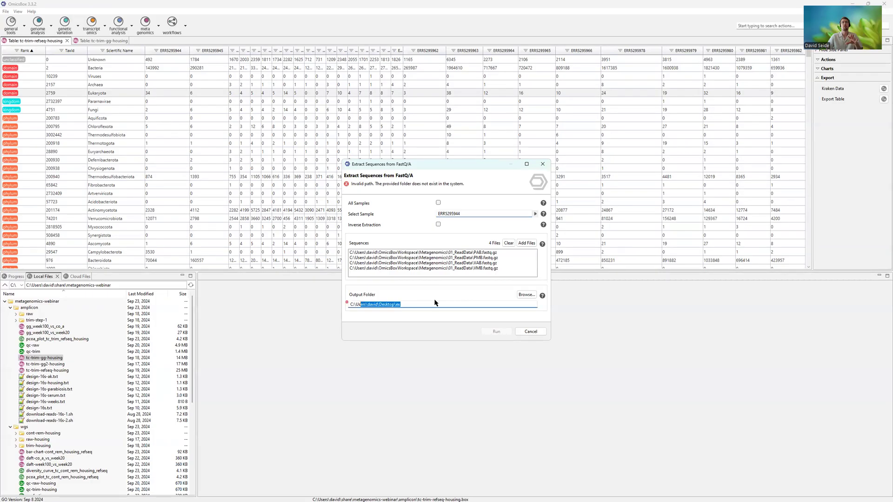
{"action": "left_click", "coordinate": [531, 331]}
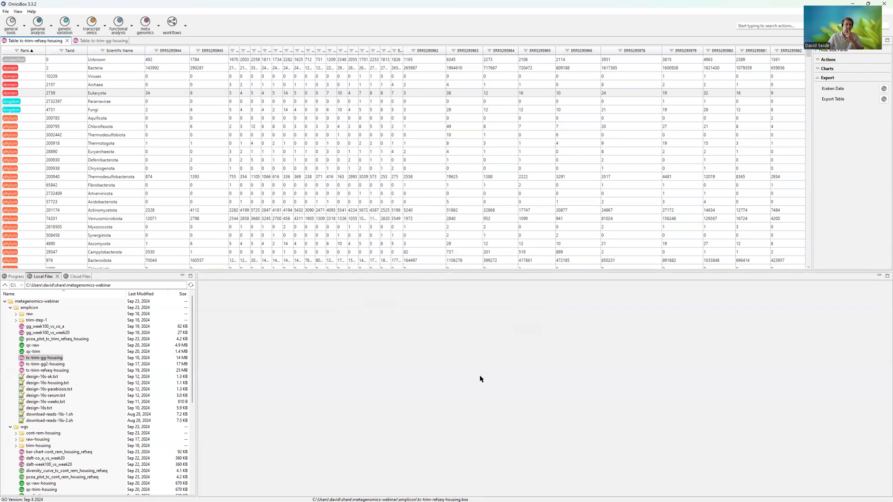
- Show the table actions, switch to tc-trim-gg-housing, review the Add Samples dialog, and cancel it
{"action": "left_click", "coordinate": [815, 62]}
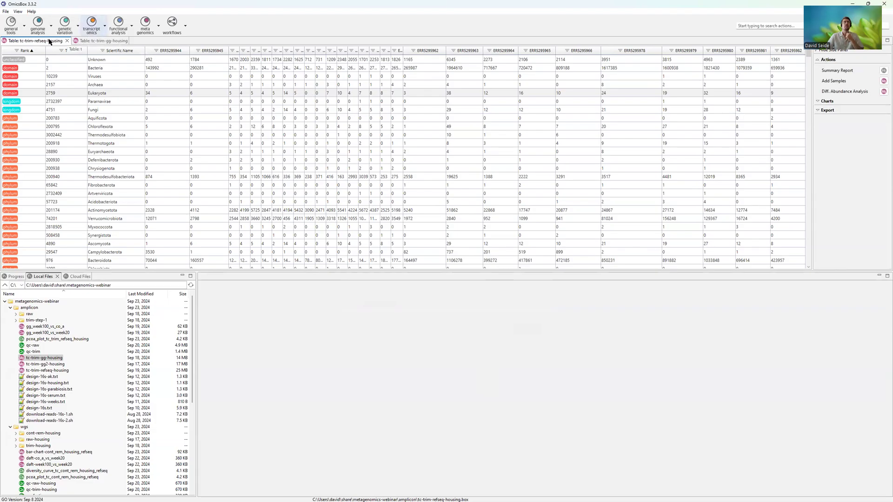
{"action": "left_click", "coordinate": [86, 41]}
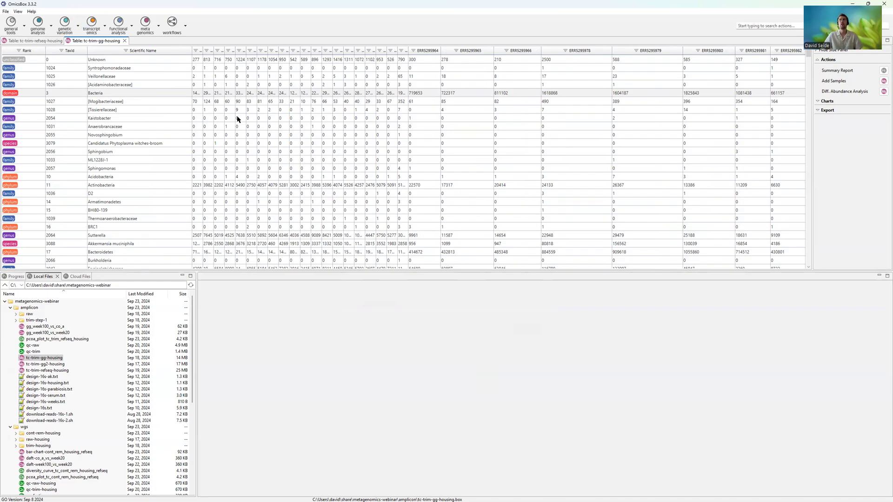
{"action": "left_click", "coordinate": [884, 80]}
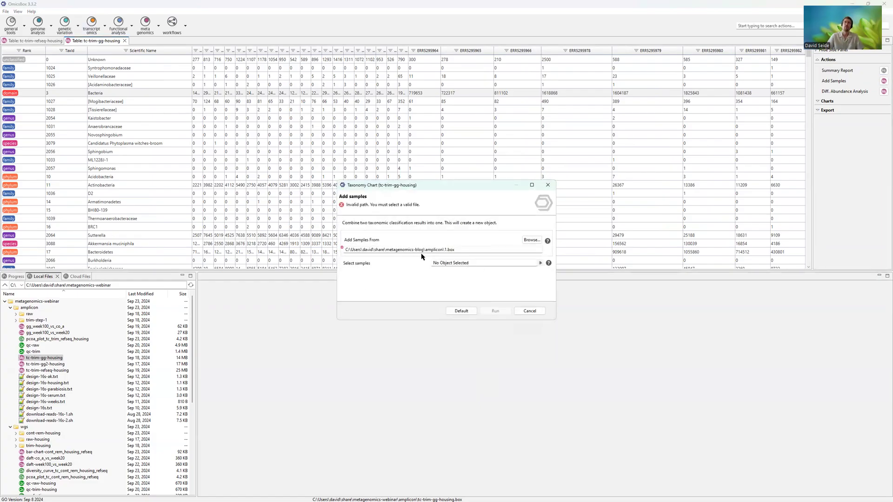
{"action": "left_click", "coordinate": [530, 311]}
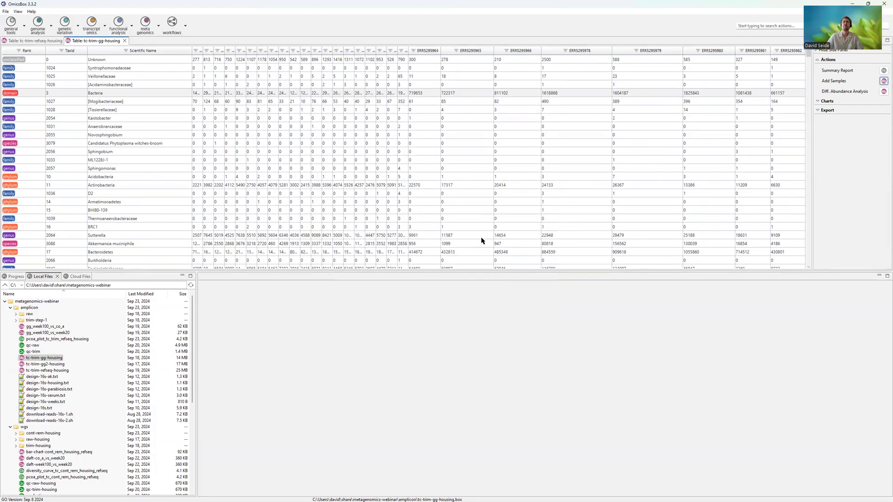
- Open report-cont_rem_housing_refseq and the summary report of tc-trim-gg-housing, placing the tc-trim-gg-housing report first
{"action": "left_click", "coordinate": [50, 40]}
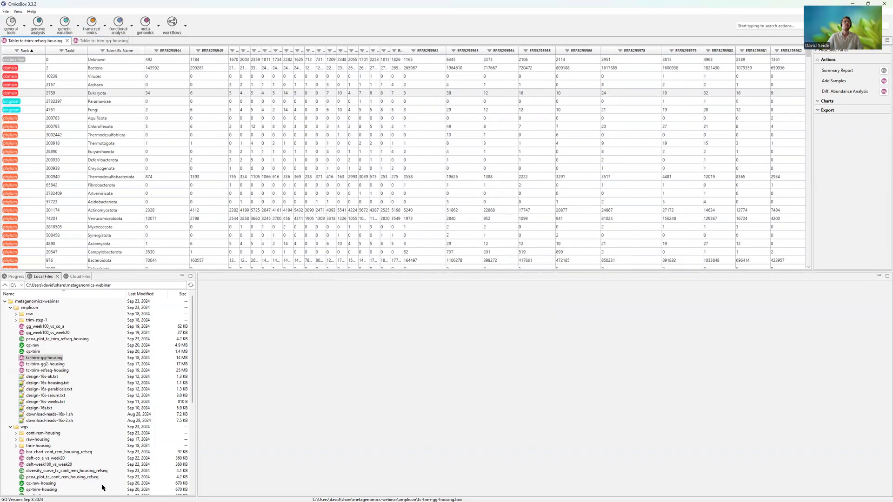
{"action": "scroll", "coordinate": [63, 399], "scroll_direction": "down", "scroll_amount": 1}
{"action": "scroll", "coordinate": [69, 399], "scroll_direction": "down", "scroll_amount": 2}
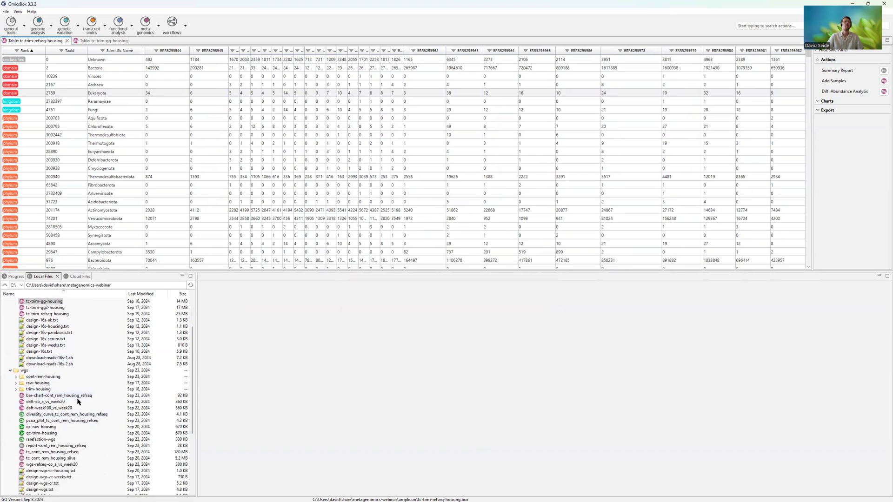
{"action": "double_click", "coordinate": [72, 447]}
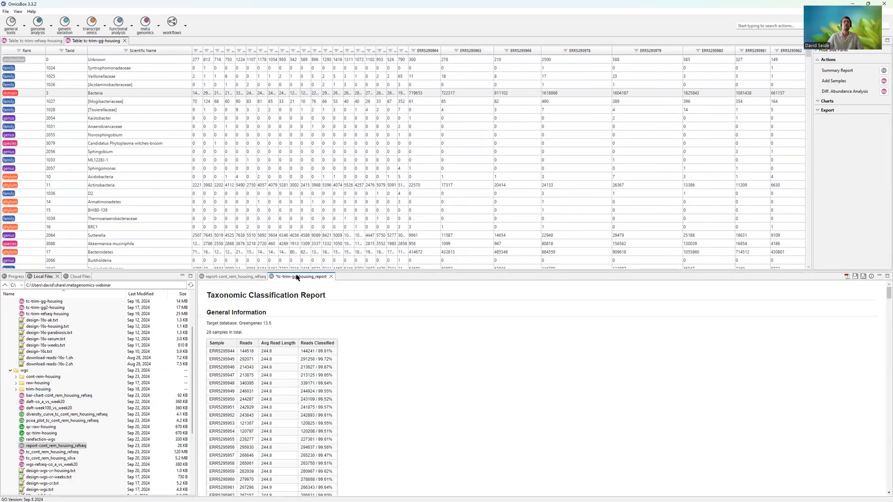
{"action": "left_click", "coordinate": [233, 277]}
{"action": "left_click_drag", "start_coordinate": [294, 279], "coordinate": [208, 278]}
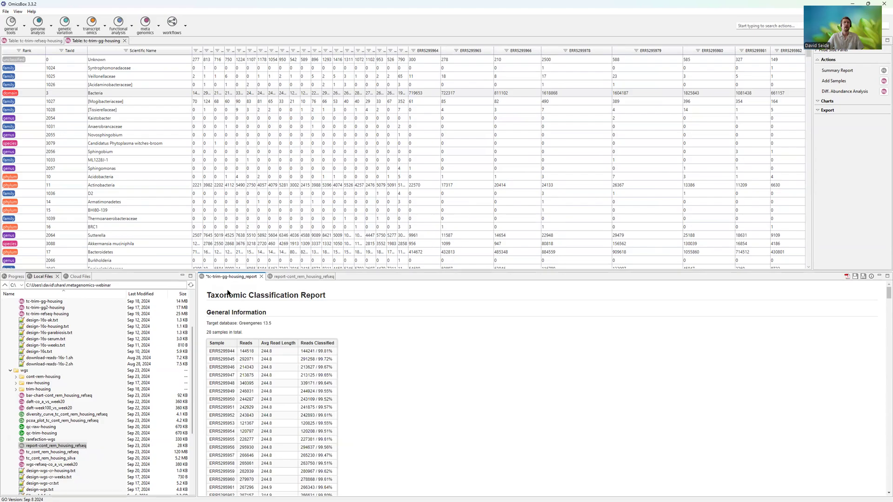
- Compare the target database and sample listing in the General Information of the tc-trim-gg-housing and cont_rem_housing_refseq reports
{"action": "left_click_drag", "start_coordinate": [223, 291], "coordinate": [230, 385]}
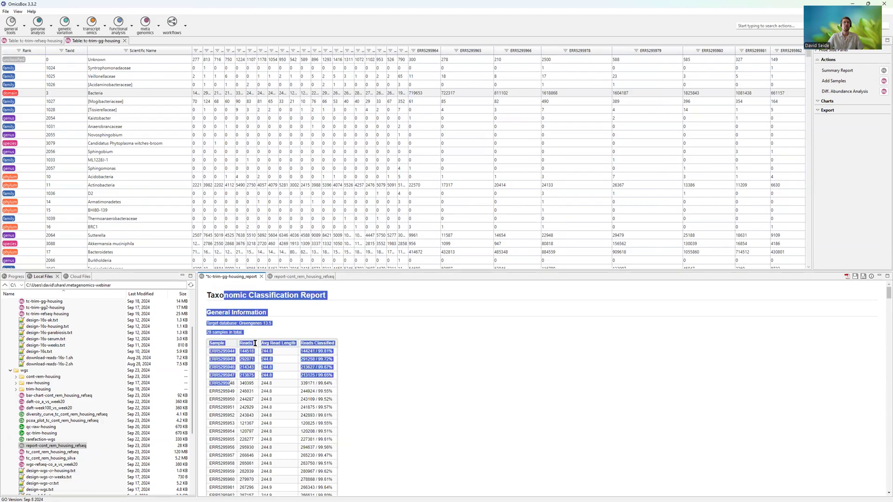
{"action": "left_click", "coordinate": [248, 327]}
{"action": "left_click_drag", "start_coordinate": [238, 325], "coordinate": [270, 324]}
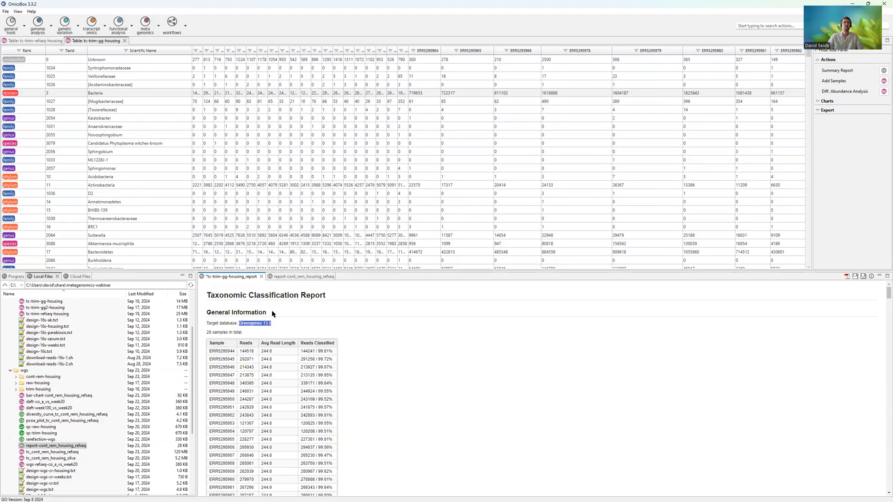
{"action": "left_click", "coordinate": [297, 276]}
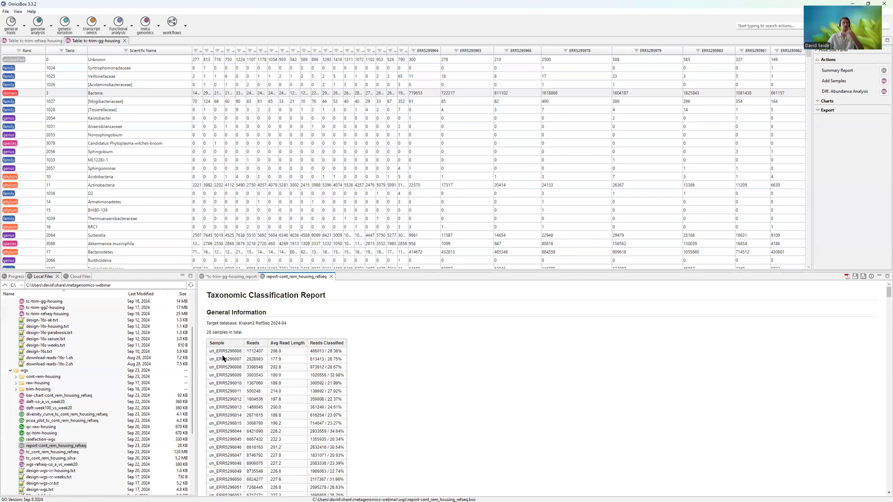
{"action": "left_click_drag", "start_coordinate": [209, 351], "coordinate": [225, 375]}
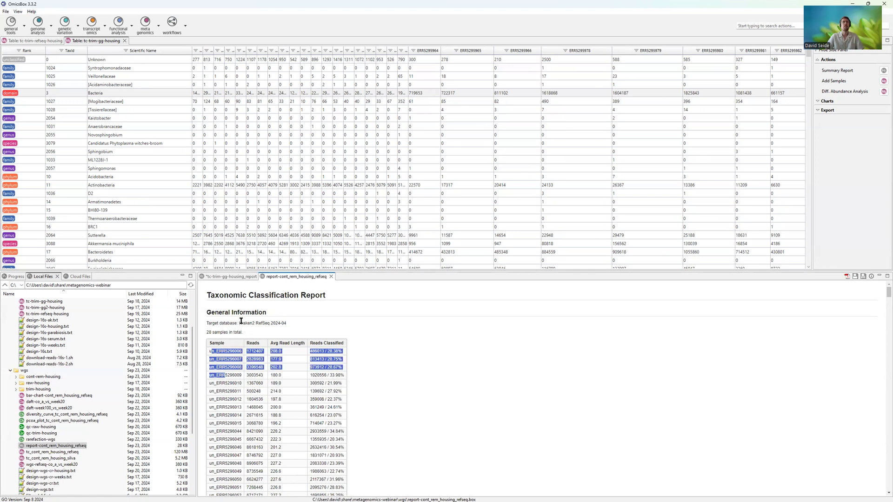
{"action": "left_click_drag", "start_coordinate": [240, 323], "coordinate": [293, 330]}
{"action": "left_click", "coordinate": [286, 319]}
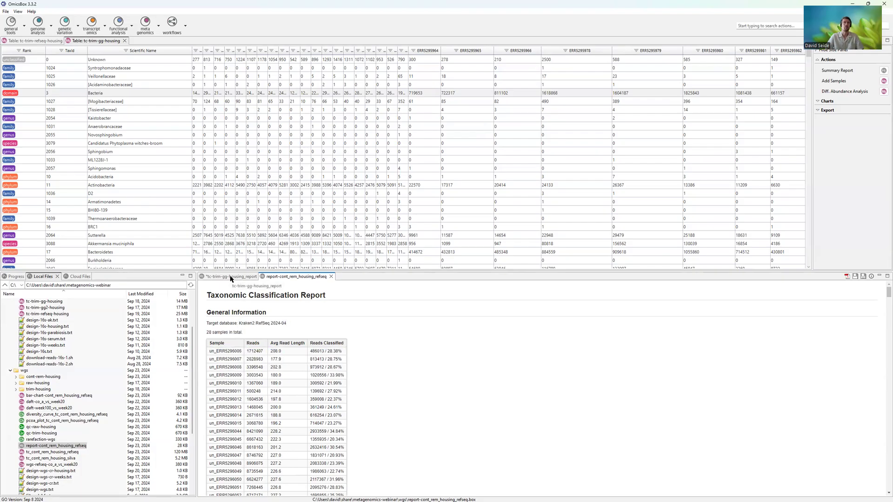
- Enlarge the report area and examine the reads, average read length and reads classified per sample in tc-trim-gg-housing_report
{"action": "left_click_drag", "start_coordinate": [232, 271], "coordinate": [202, 218]}
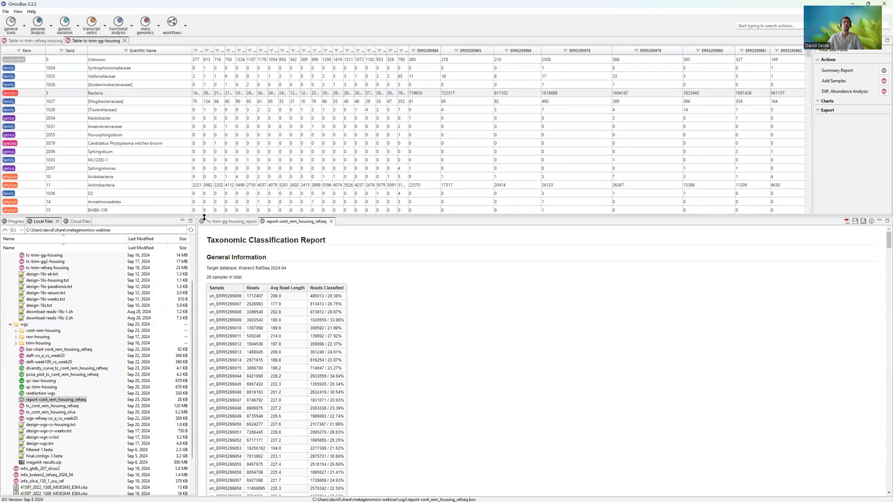
{"action": "left_click", "coordinate": [224, 223]}
{"action": "left_click", "coordinate": [292, 302]}
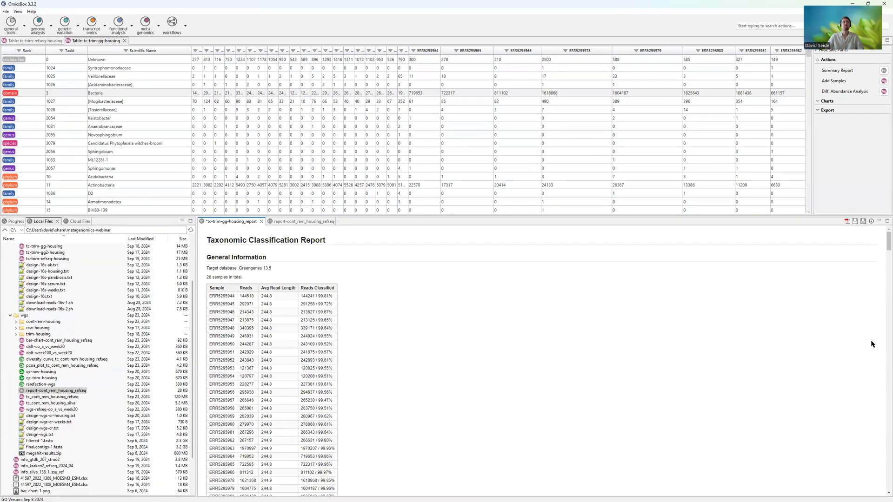
{"action": "left_click_drag", "start_coordinate": [225, 296], "coordinate": [283, 456]}
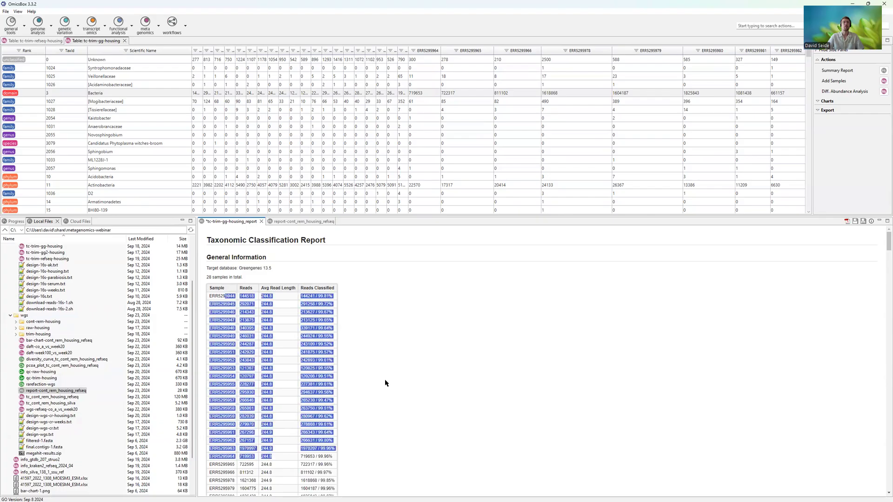
{"action": "left_click", "coordinate": [385, 384]}
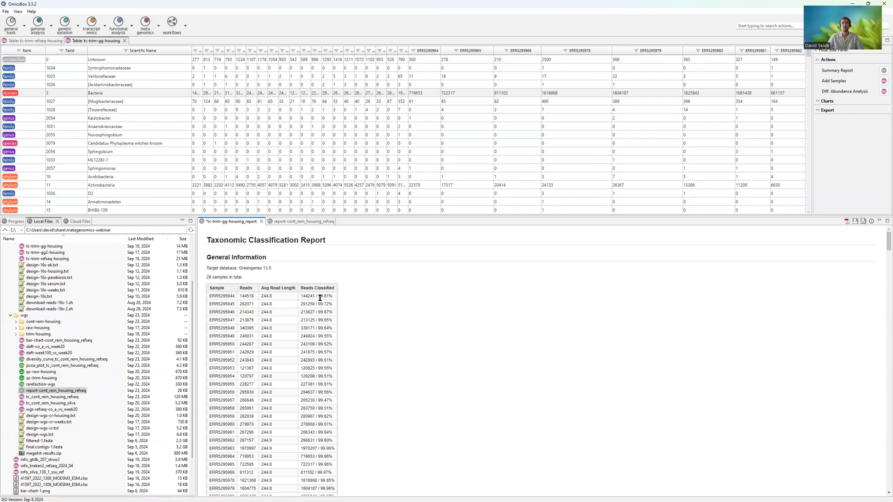
{"action": "scroll", "coordinate": [337, 412], "scroll_direction": "down", "scroll_amount": 4}
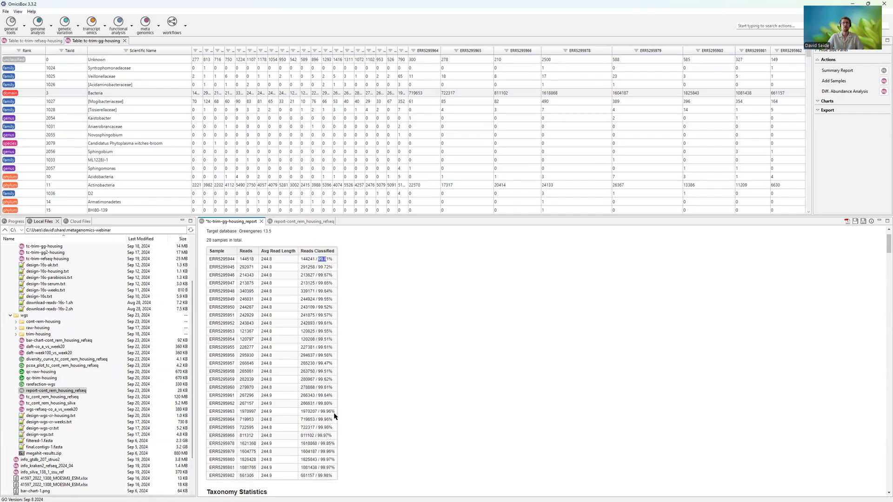
{"action": "scroll", "coordinate": [335, 402], "scroll_direction": "up", "scroll_amount": 4}
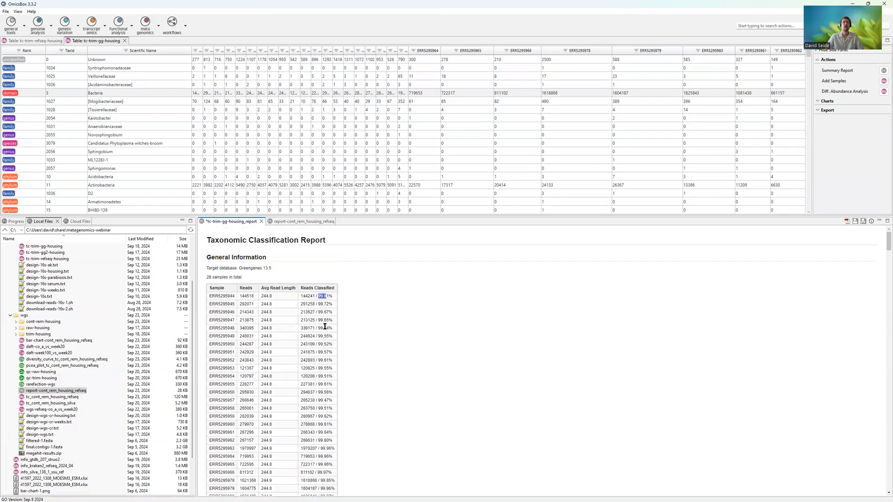
- Examine the Reads Classified percentages of the samples in report-cont_rem_housing_refseq
{"action": "left_click", "coordinate": [316, 222]}
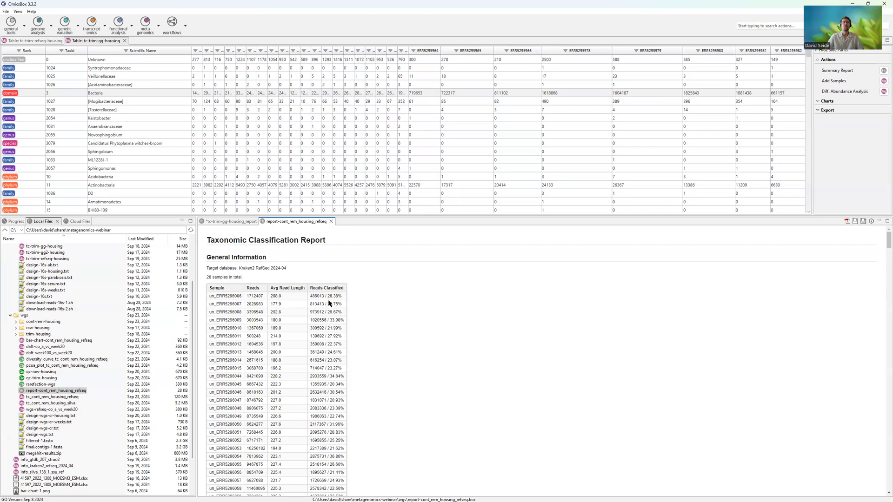
{"action": "left_click_drag", "start_coordinate": [327, 295], "coordinate": [336, 296]}
{"action": "scroll", "coordinate": [352, 429], "scroll_direction": "down", "scroll_amount": 1}
{"action": "left_click_drag", "start_coordinate": [326, 422], "coordinate": [335, 421]}
{"action": "left_click", "coordinate": [331, 485]}
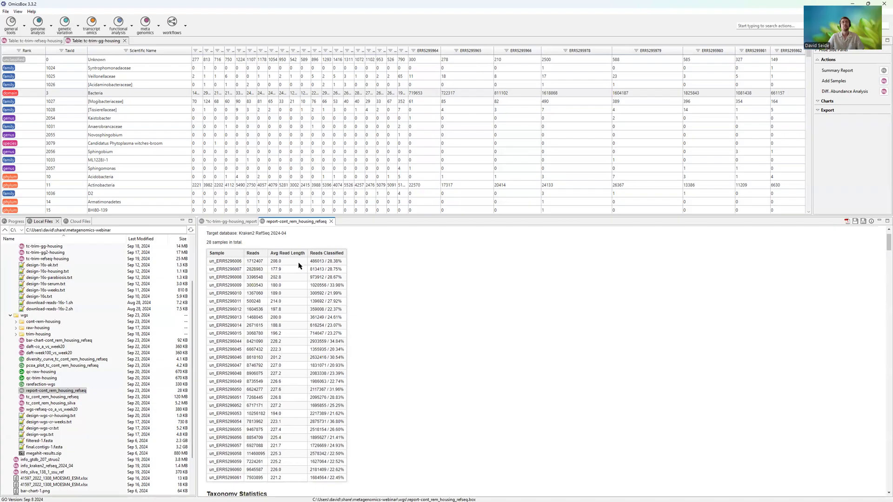
- Examine the Shannon and Simpson indices in the species-level α-diversity table of tc-trim-gg-housing_report
{"action": "left_click", "coordinate": [234, 222]}
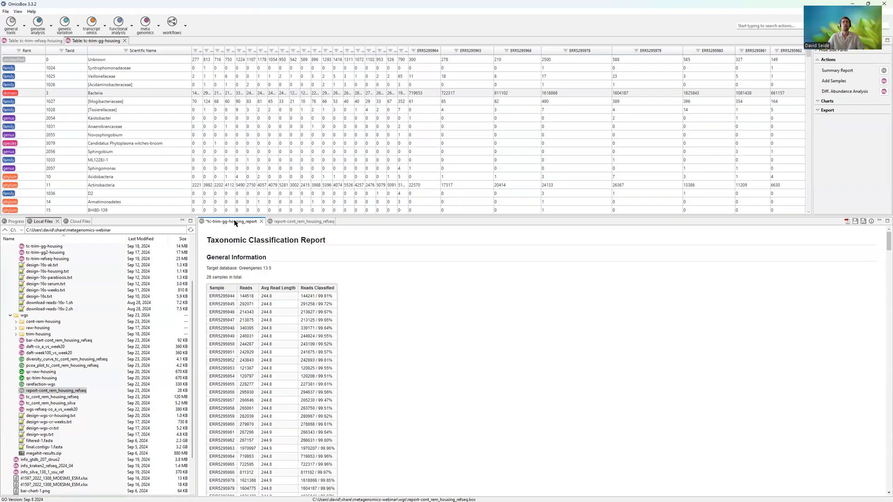
{"action": "scroll", "coordinate": [242, 338], "scroll_direction": "down", "scroll_amount": 1}
{"action": "scroll", "coordinate": [243, 339], "scroll_direction": "down", "scroll_amount": 3}
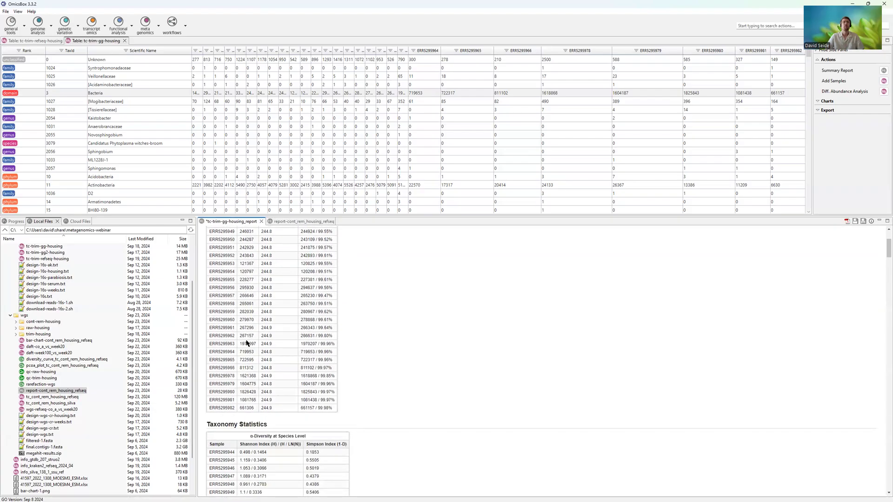
{"action": "scroll", "coordinate": [246, 343], "scroll_direction": "down", "scroll_amount": 6}
{"action": "scroll", "coordinate": [254, 286], "scroll_direction": "down", "scroll_amount": 2}
{"action": "scroll", "coordinate": [255, 286], "scroll_direction": "up", "scroll_amount": 2}
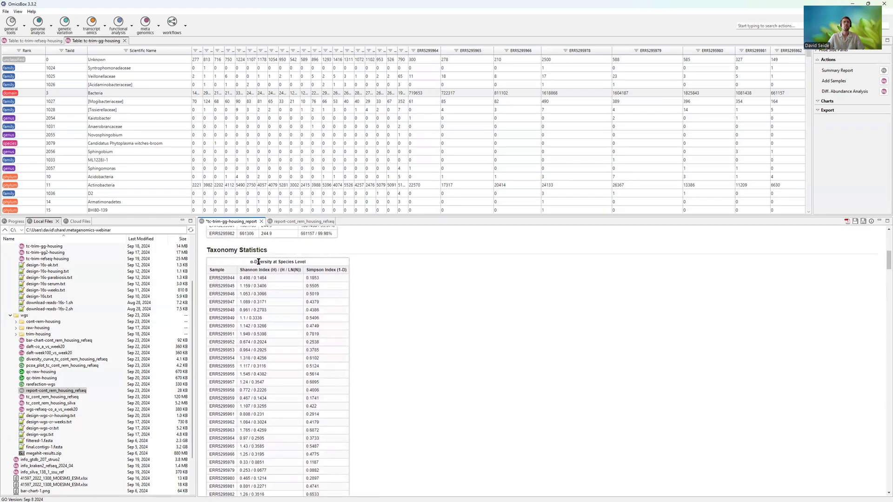
{"action": "left_click_drag", "start_coordinate": [272, 261], "coordinate": [302, 260]}
{"action": "left_click", "coordinate": [301, 261]}
{"action": "left_click_drag", "start_coordinate": [253, 278], "coordinate": [331, 278]}
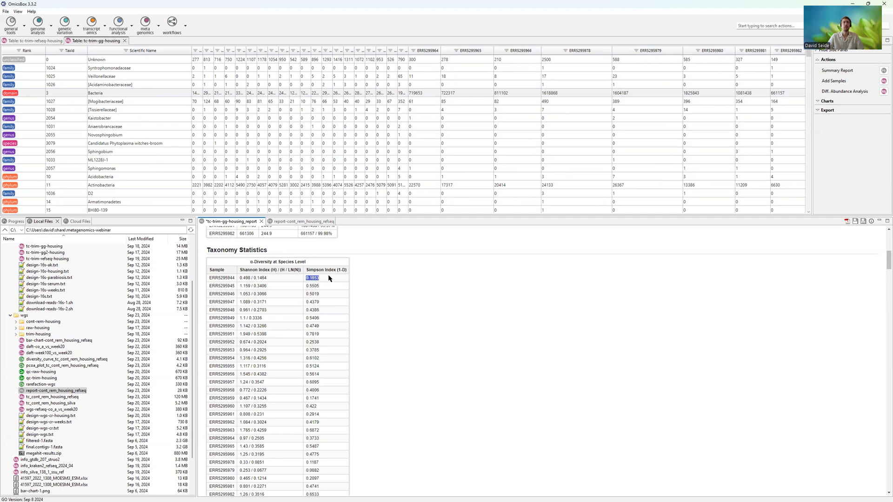
{"action": "left_click", "coordinate": [263, 278]}
{"action": "left_click_drag", "start_coordinate": [307, 277], "coordinate": [332, 272]}
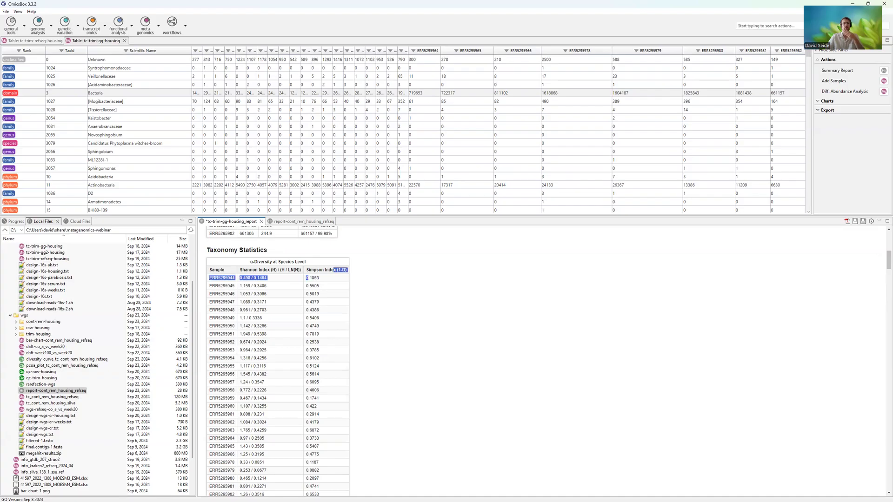
{"action": "left_click", "coordinate": [311, 279]}
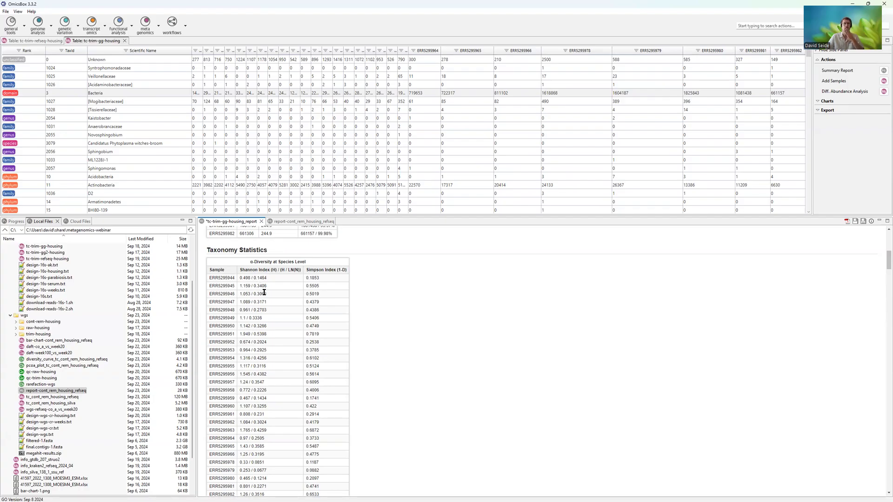
- Review the Percentage of Classification table in tc-trim-gg-housing_report, comparing sample ERR5295944 from domain down to species level
{"action": "scroll", "coordinate": [312, 331], "scroll_direction": "down", "scroll_amount": 4}
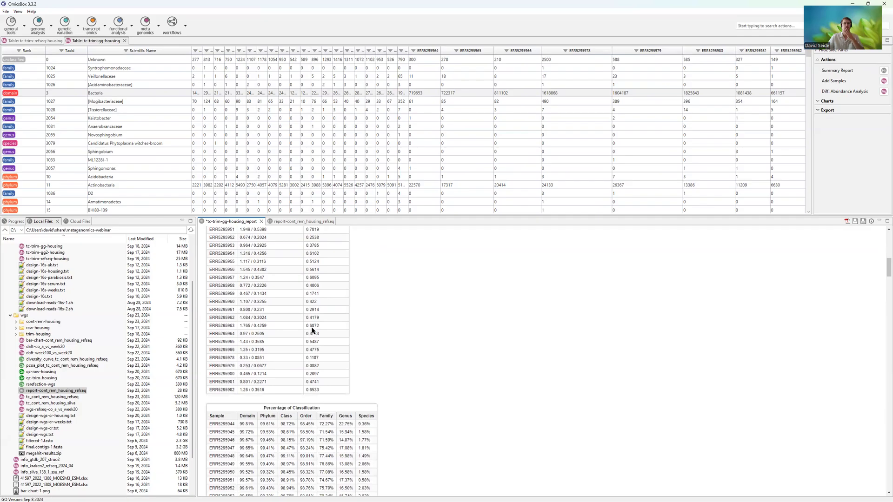
{"action": "scroll", "coordinate": [298, 279], "scroll_direction": "down", "scroll_amount": 3}
{"action": "scroll", "coordinate": [298, 279], "scroll_direction": "down", "scroll_amount": 5}
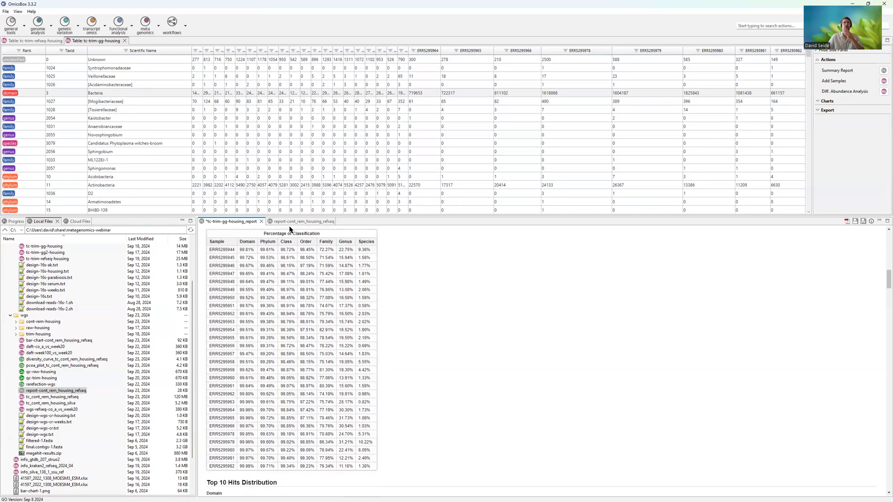
{"action": "left_click_drag", "start_coordinate": [237, 251], "coordinate": [249, 251]}
{"action": "left_click", "coordinate": [245, 250]}
{"action": "double_click", "coordinate": [282, 250]}
{"action": "left_click", "coordinate": [361, 250]}
{"action": "left_click_drag", "start_coordinate": [358, 250], "coordinate": [371, 249]}
- Review the Percentage of Classification table in report-cont_rem_housing_refseq for comparison across the taxonomic ranks
{"action": "left_click", "coordinate": [319, 223]}
{"action": "scroll", "coordinate": [360, 279], "scroll_direction": "down", "scroll_amount": 10}
{"action": "scroll", "coordinate": [367, 317], "scroll_direction": "down", "scroll_amount": 5}
{"action": "scroll", "coordinate": [363, 306], "scroll_direction": "up", "scroll_amount": 3}
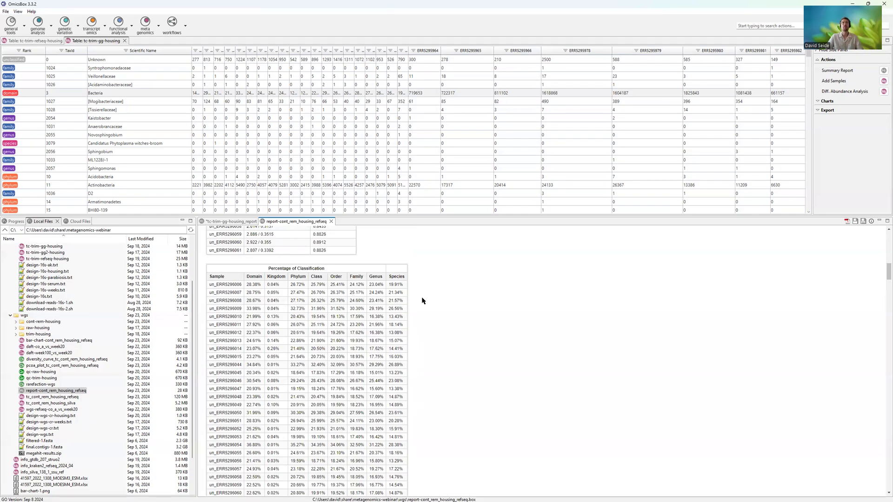
{"action": "scroll", "coordinate": [422, 300], "scroll_direction": "down", "scroll_amount": 3}
{"action": "scroll", "coordinate": [427, 320], "scroll_direction": "up", "scroll_amount": 2}
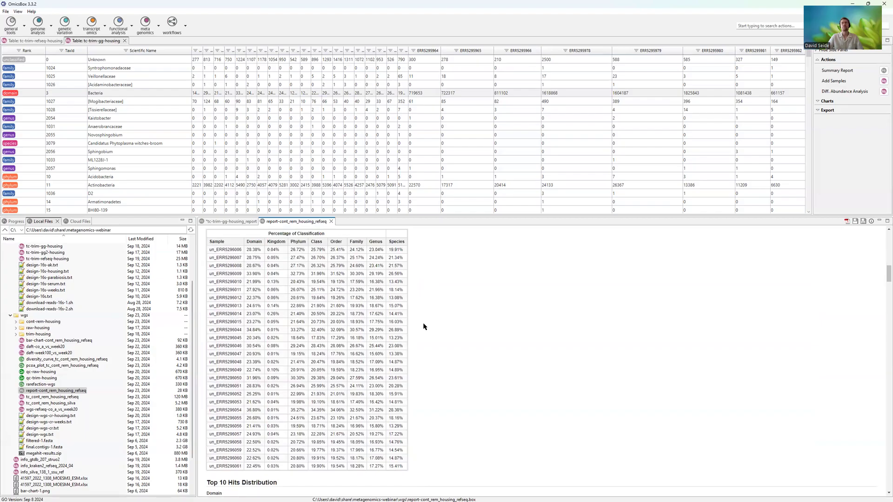
{"action": "scroll", "coordinate": [423, 327], "scroll_direction": "down", "scroll_amount": 2}
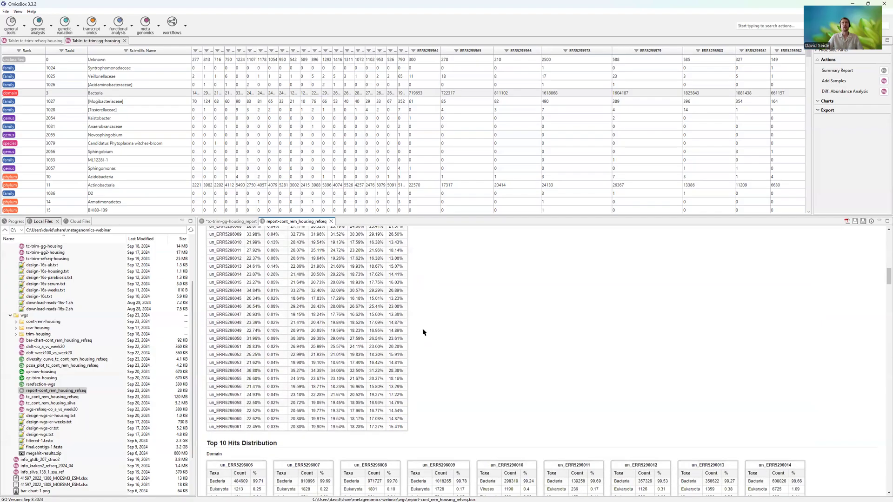
{"action": "scroll", "coordinate": [422, 330], "scroll_direction": "up", "scroll_amount": 2}
- Examine the Top 10 Hits Distribution in tc-trim-gg-housing_report from domain through genus level
{"action": "left_click", "coordinate": [232, 222]}
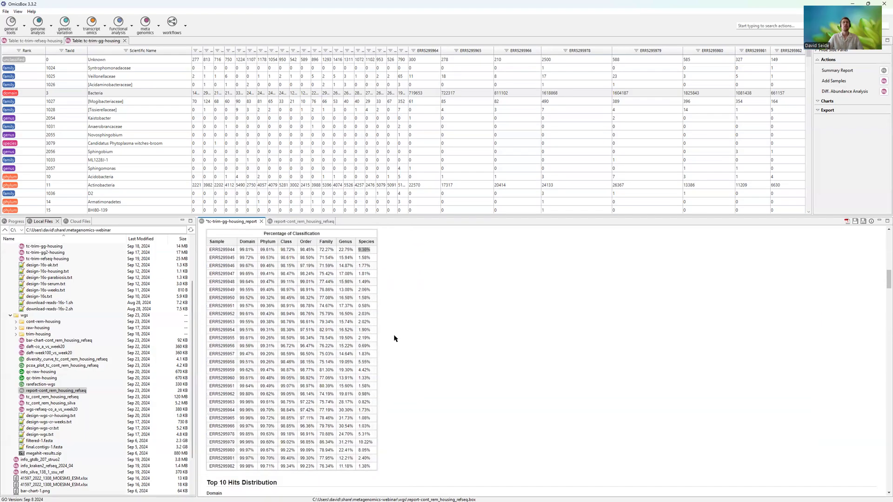
{"action": "scroll", "coordinate": [393, 336], "scroll_direction": "down", "scroll_amount": 12}
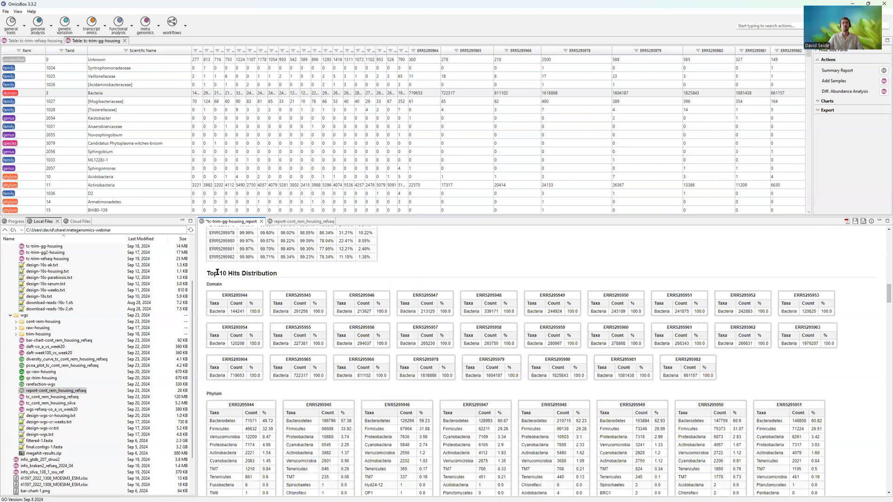
{"action": "left_click_drag", "start_coordinate": [207, 285], "coordinate": [231, 290]}
{"action": "left_click", "coordinate": [247, 302]}
{"action": "scroll", "coordinate": [364, 359], "scroll_direction": "down", "scroll_amount": 10}
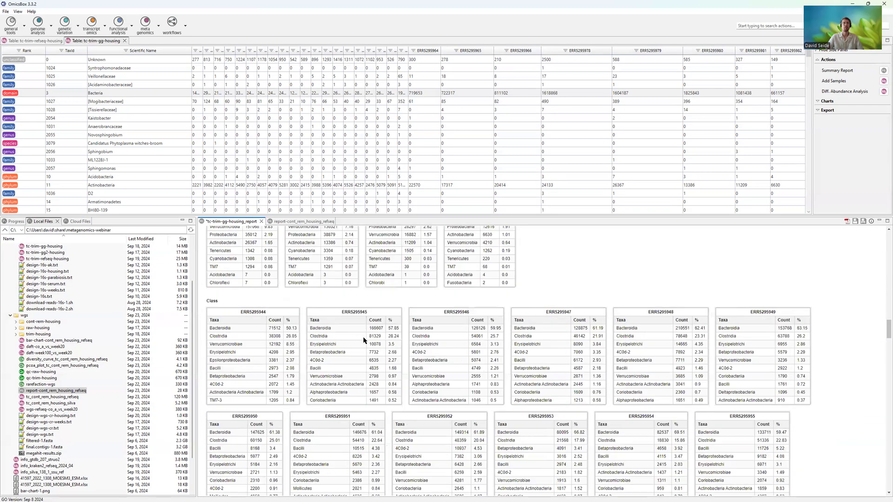
{"action": "scroll", "coordinate": [364, 340], "scroll_direction": "down", "scroll_amount": 10}
{"action": "scroll", "coordinate": [287, 320], "scroll_direction": "down", "scroll_amount": 4}
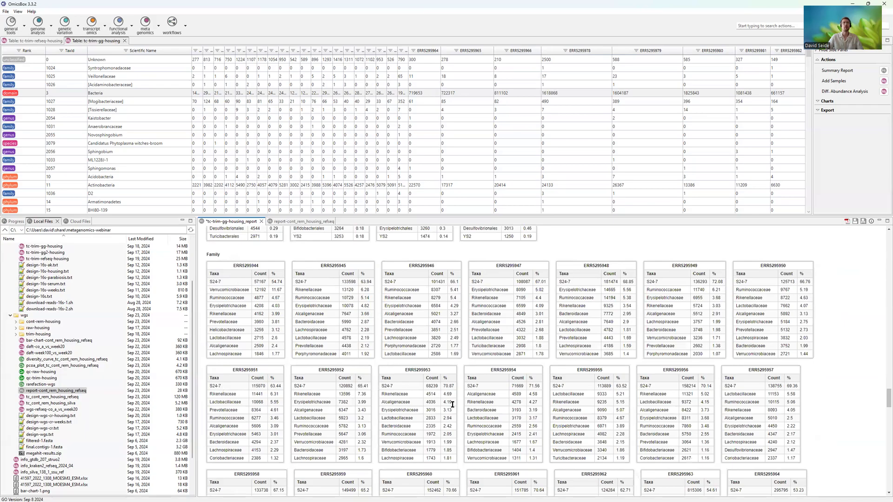
{"action": "scroll", "coordinate": [697, 385], "scroll_direction": "down", "scroll_amount": 2}
{"action": "scroll", "coordinate": [697, 385], "scroll_direction": "down", "scroll_amount": 15}
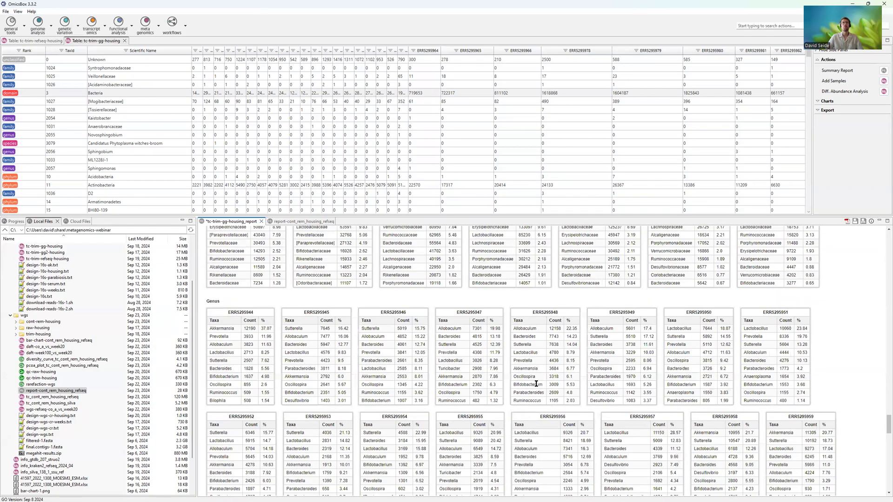
{"action": "scroll", "coordinate": [528, 365], "scroll_direction": "up", "scroll_amount": 10}
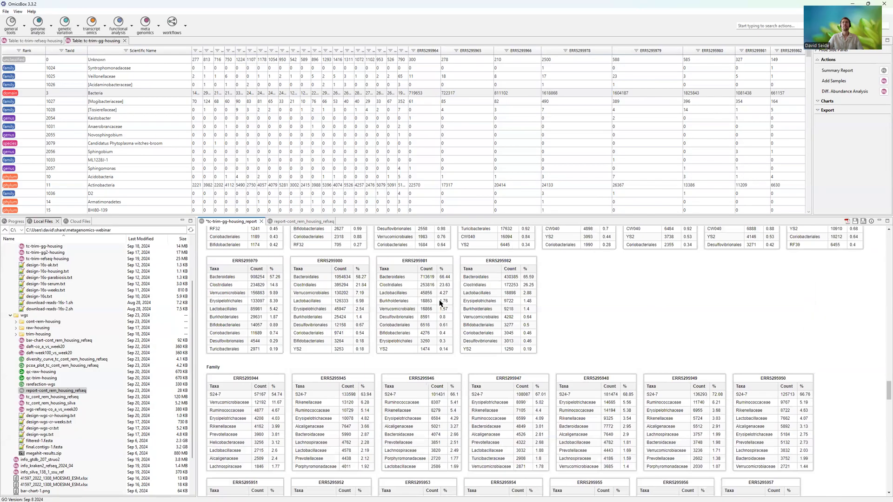
{"action": "scroll", "coordinate": [772, 289], "scroll_direction": "up", "scroll_amount": 5}
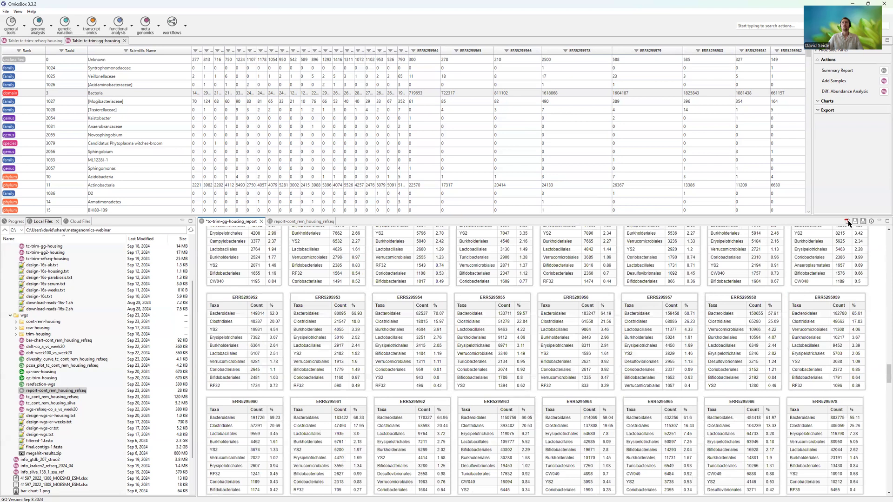
- Generate rarefaction curves for the tc-trim-gg-housing table with the taxonomic level set to Genus
{"action": "scroll", "coordinate": [647, 273], "scroll_direction": "up", "scroll_amount": 5}
{"action": "scroll", "coordinate": [640, 342], "scroll_direction": "up", "scroll_amount": 5}
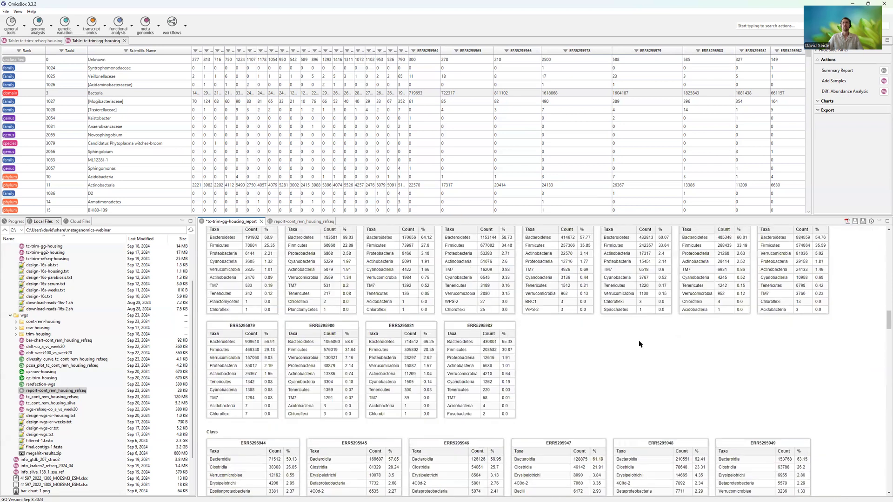
{"action": "left_click_drag", "start_coordinate": [883, 307], "coordinate": [844, 223]}
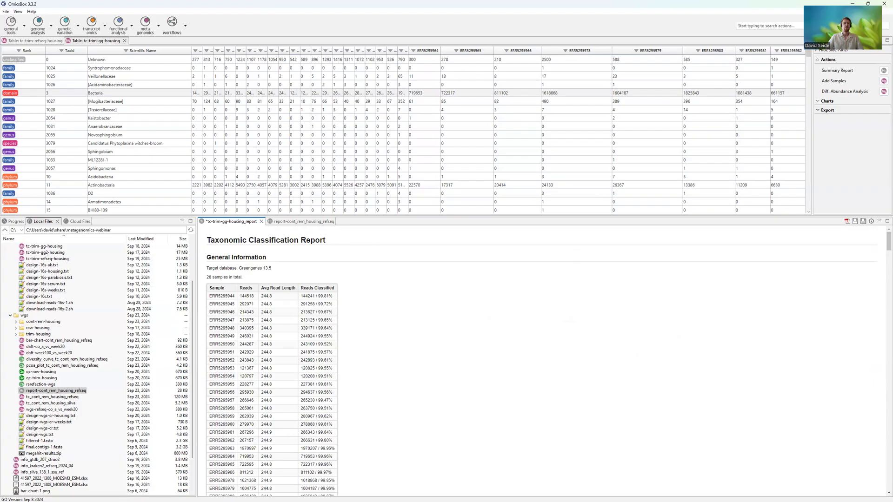
{"action": "left_click", "coordinate": [115, 138]}
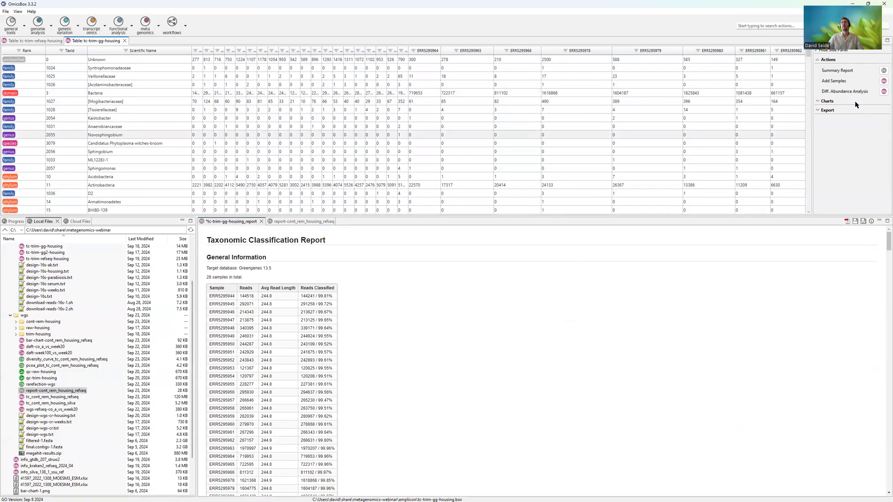
{"action": "left_click", "coordinate": [828, 101]}
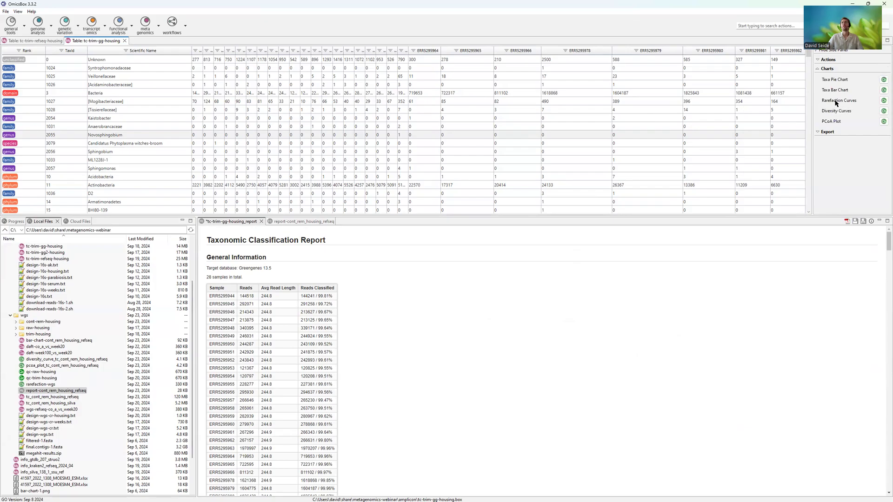
{"action": "left_click", "coordinate": [883, 103]}
{"action": "left_click", "coordinate": [446, 265]}
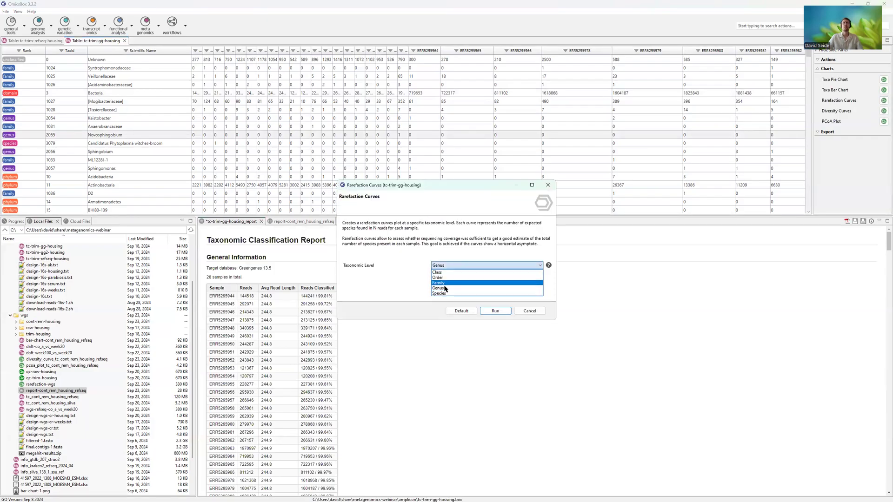
{"action": "left_click", "coordinate": [443, 288]}
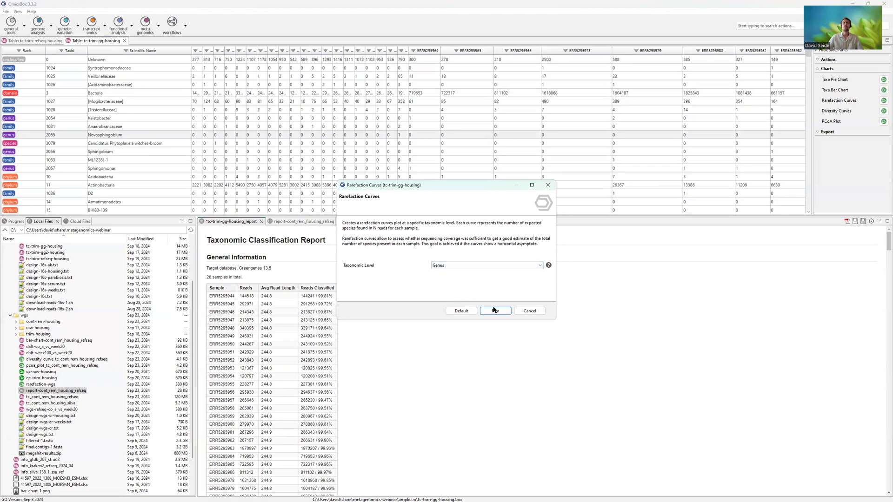
{"action": "left_click", "coordinate": [495, 311]}
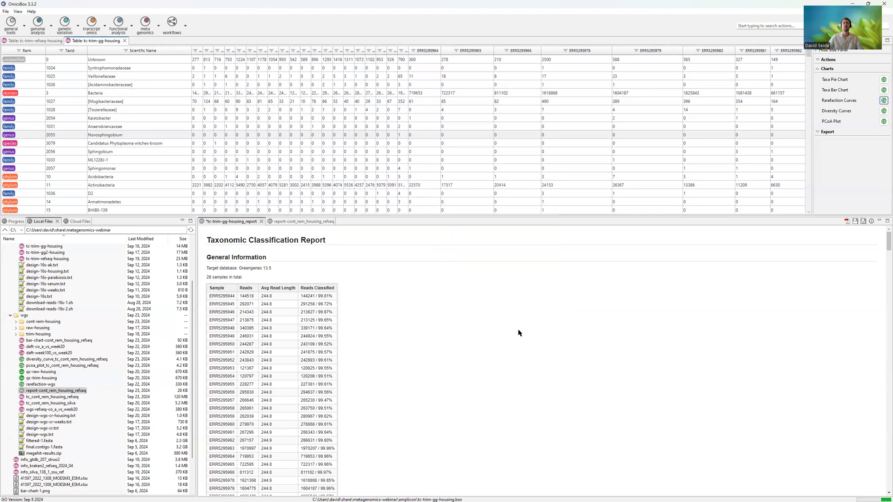
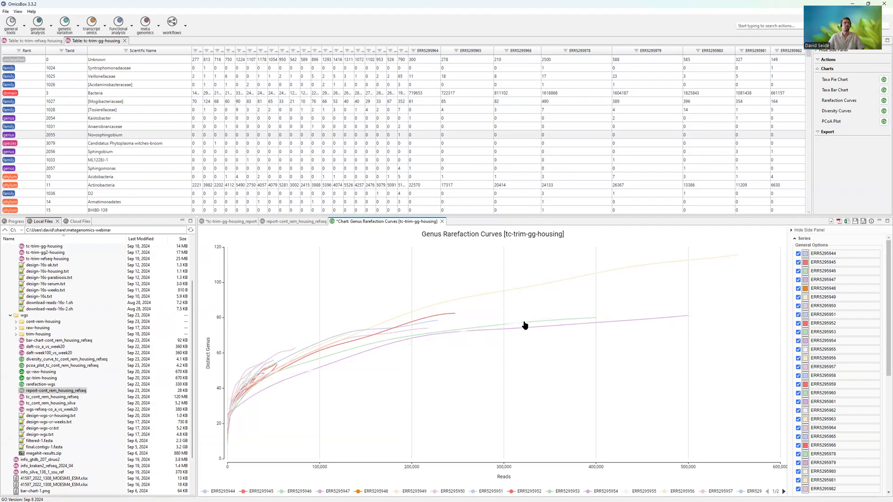
- Open the saved rarefaction-wgs chart to view the whole-genome genus rarefaction curves
{"action": "double_click", "coordinate": [33, 385]}
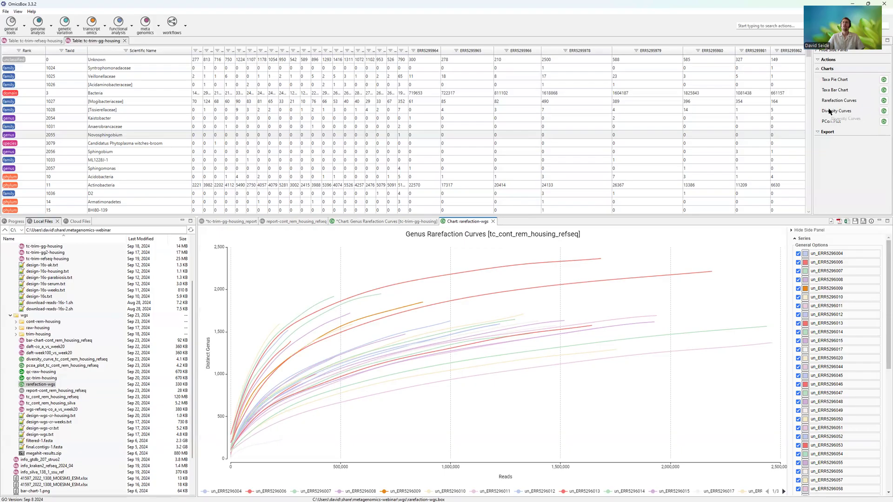
- Review the sample selection and taxonomic level options of the Diversity Curve for tc-trim-gg-housing without running it
{"action": "left_click", "coordinate": [883, 111]}
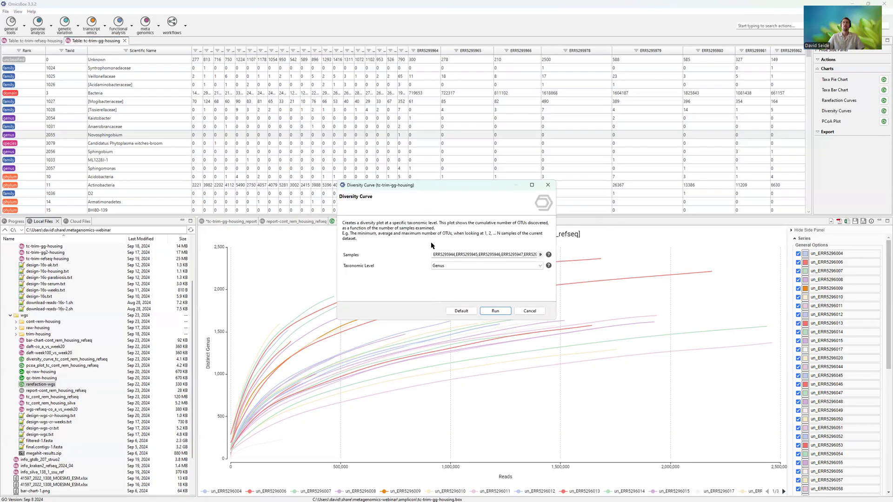
{"action": "left_click", "coordinate": [540, 255]}
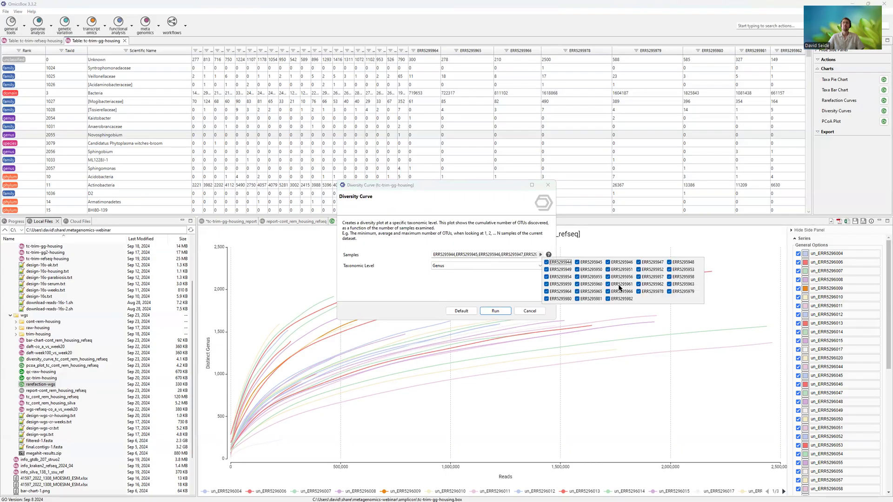
{"action": "left_click", "coordinate": [468, 268]}
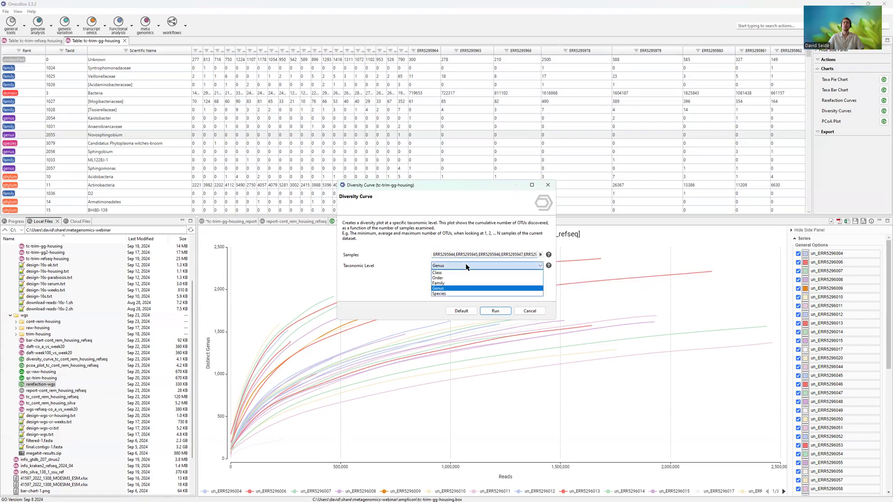
{"action": "left_click", "coordinate": [368, 272]}
{"action": "left_click", "coordinate": [531, 311]}
- Open the saved diversity_curve_tc_cont_rem_housing_refseq chart and examine the genus diversity curve across its samples
{"action": "left_click", "coordinate": [56, 359]}
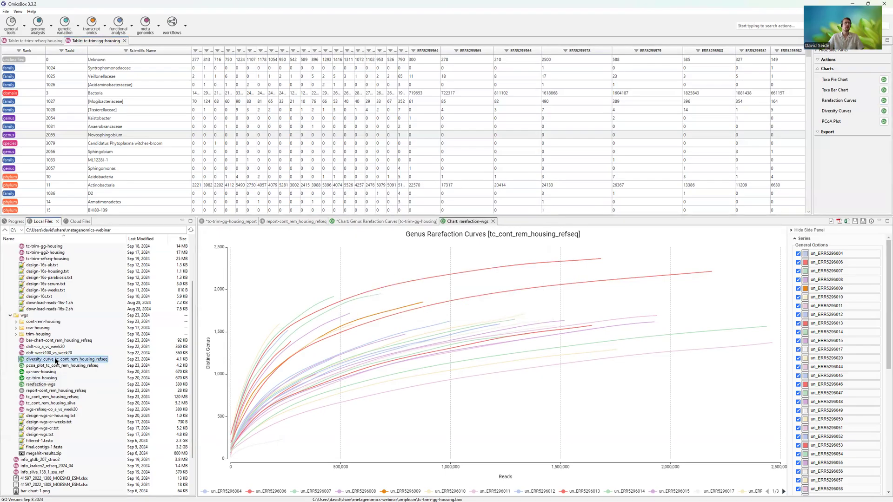
{"action": "double_click", "coordinate": [55, 360]}
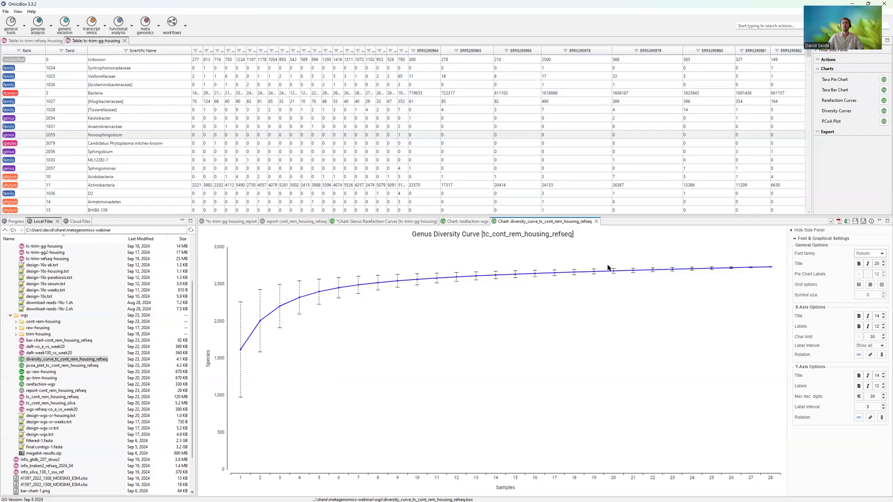
{"action": "mouse_move", "coordinate": [743, 271]}
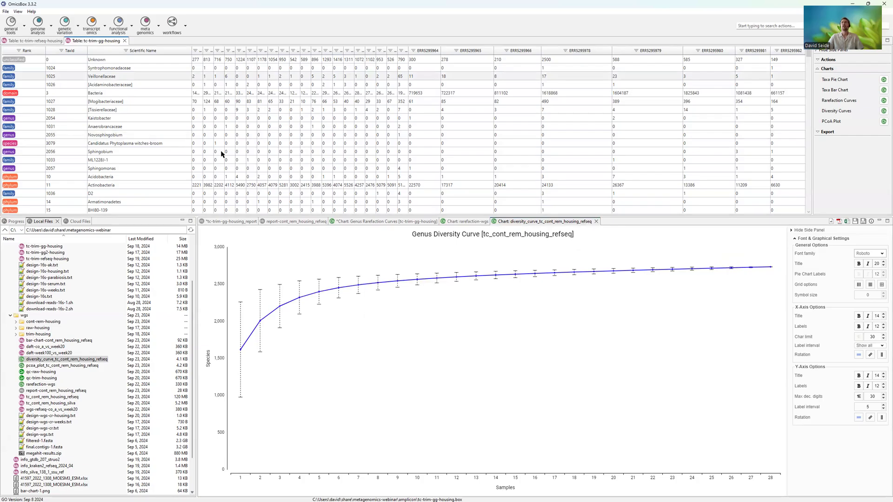
- Generate a Taxa Pie Chart from tc-trim-gg-housing with all samples combined in one chart
{"action": "left_click", "coordinate": [883, 80]}
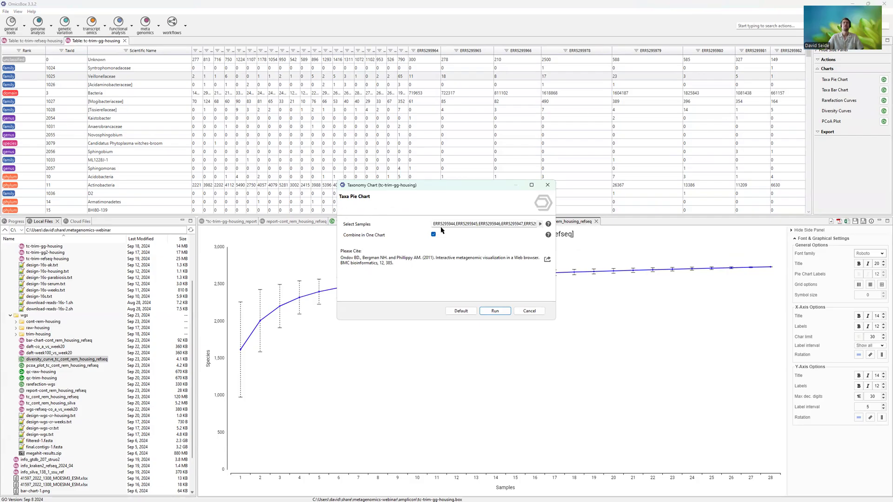
{"action": "left_click", "coordinate": [541, 224]}
{"action": "left_click", "coordinate": [451, 264]}
{"action": "left_click", "coordinate": [494, 310]}
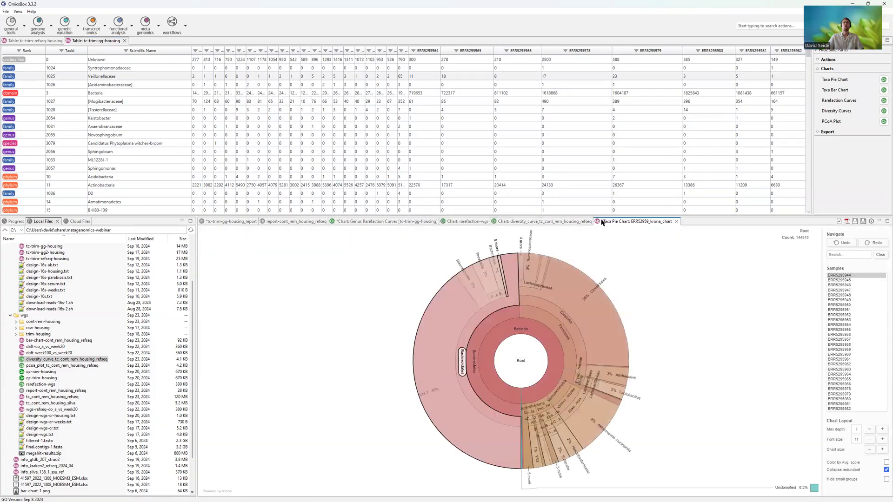
- Enlarge the chart area and drill down in the taxa pie chart through Bacteroidetes to Bacteroidales
{"action": "left_click_drag", "start_coordinate": [569, 171], "coordinate": [568, 150]}
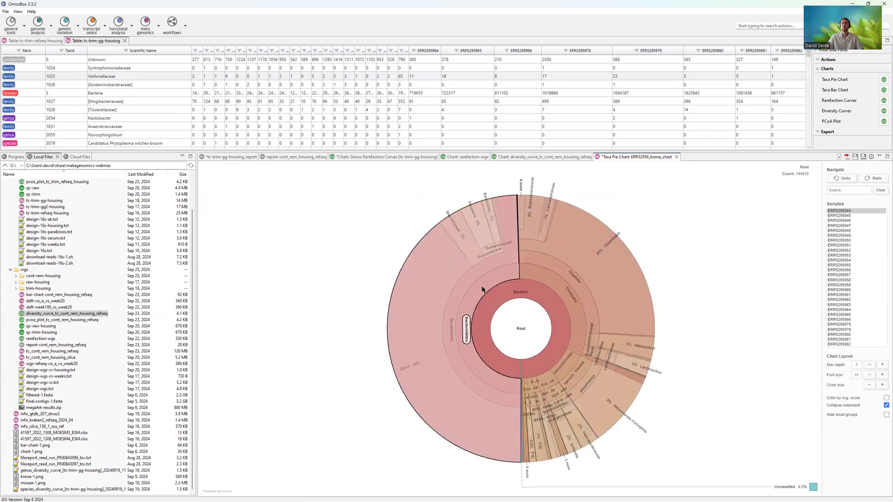
{"action": "left_click", "coordinate": [477, 279]}
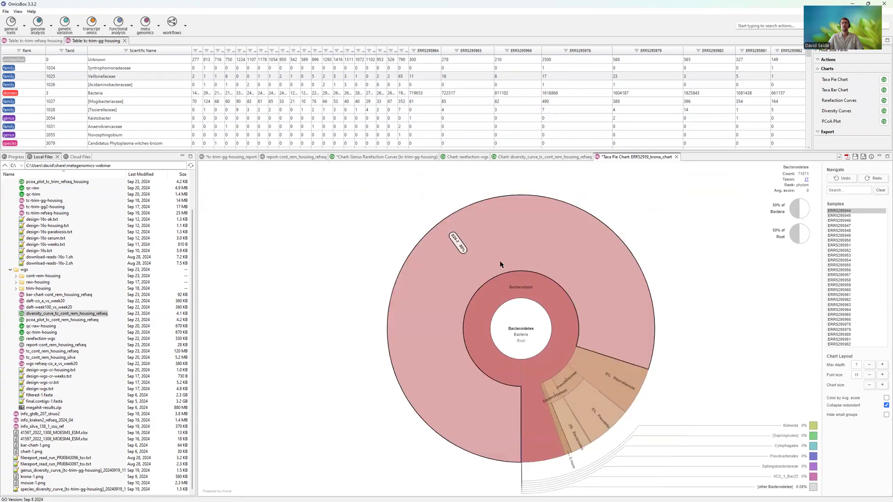
{"action": "left_click", "coordinate": [533, 255]}
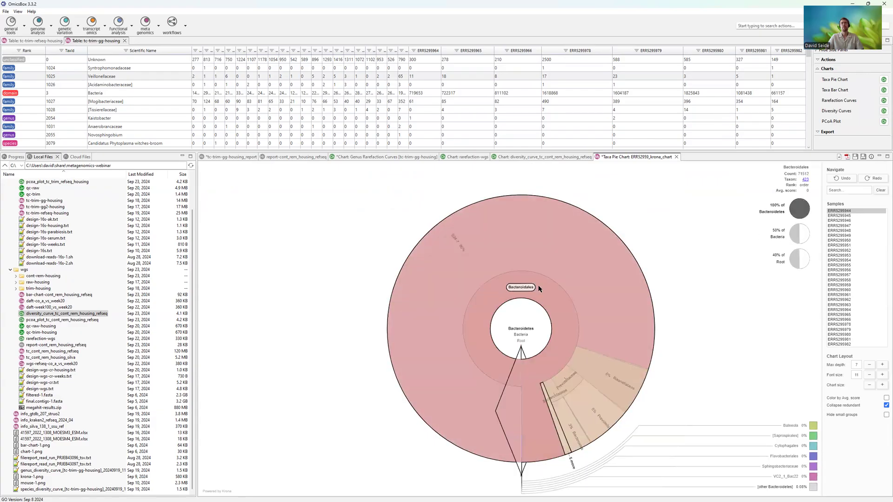
{"action": "left_click", "coordinate": [552, 302]}
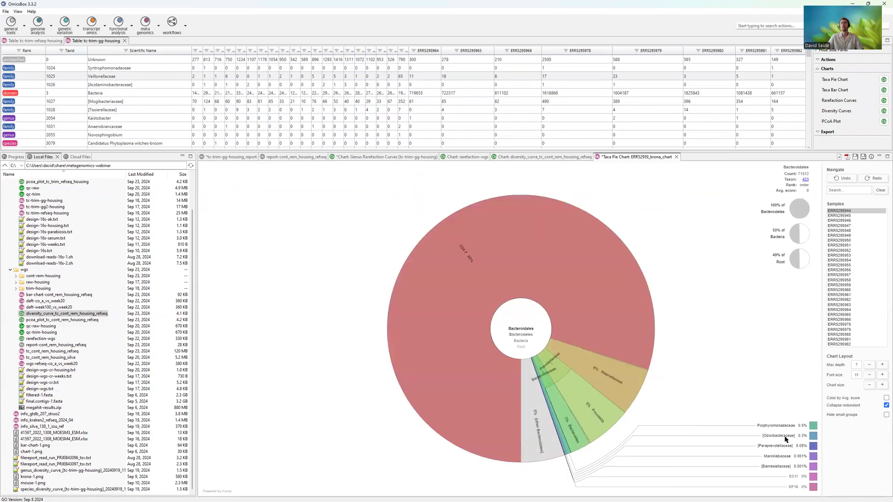
- Turn hiding of small groups on and off again in the pie chart, and increase its font size to 17
{"action": "left_click", "coordinate": [886, 415]}
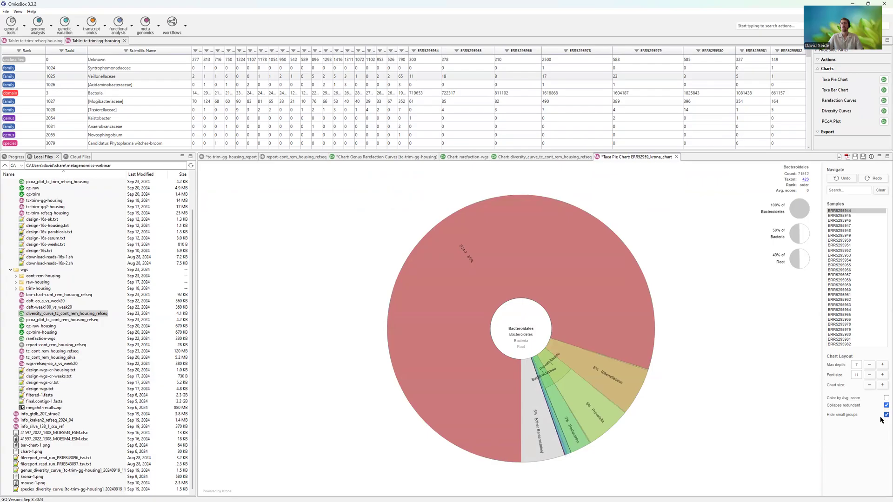
{"action": "left_click", "coordinate": [886, 415]}
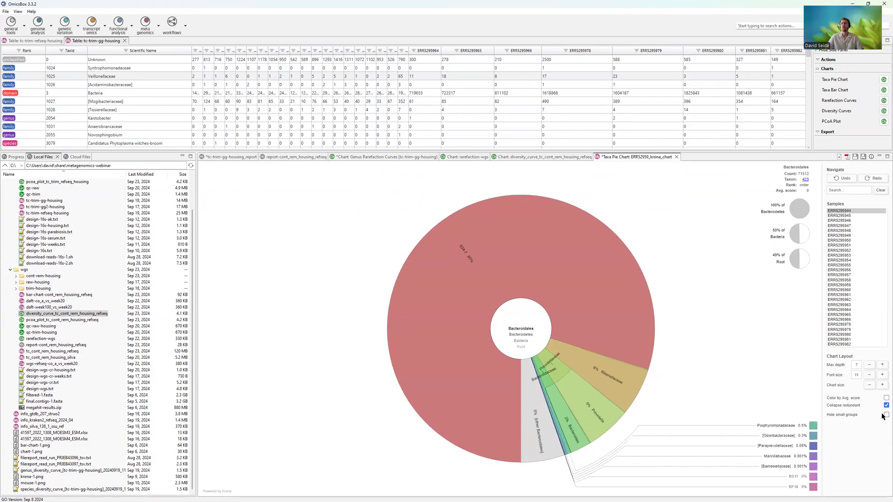
{"action": "left_click", "coordinate": [881, 375]}
{"action": "left_click", "coordinate": [882, 375]}
{"action": "left_click", "coordinate": [881, 374]}
{"action": "left_click", "coordinate": [882, 375]}
{"action": "left_click", "coordinate": [882, 374]}
{"action": "left_click", "coordinate": [881, 375]}
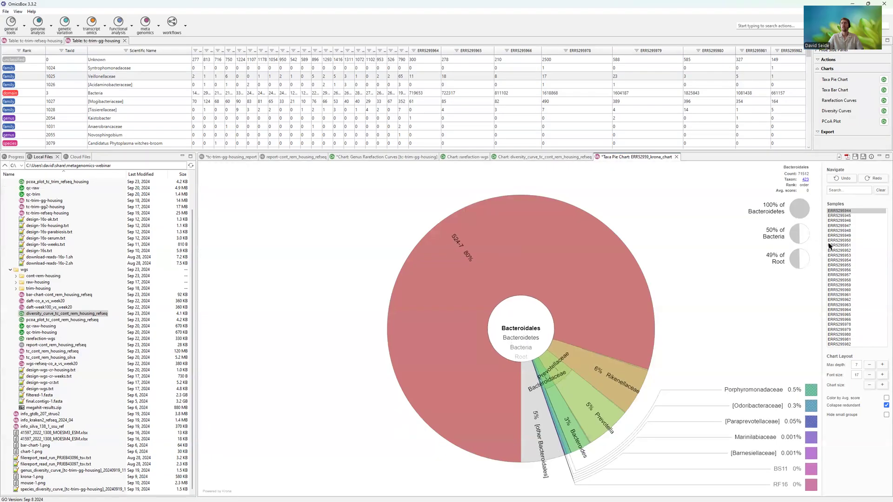
- Compare the Bacteroidales composition across several samples from ERR5295944 to ERR5295954, and return the pie chart to the Root level
{"action": "left_click", "coordinate": [840, 212]}
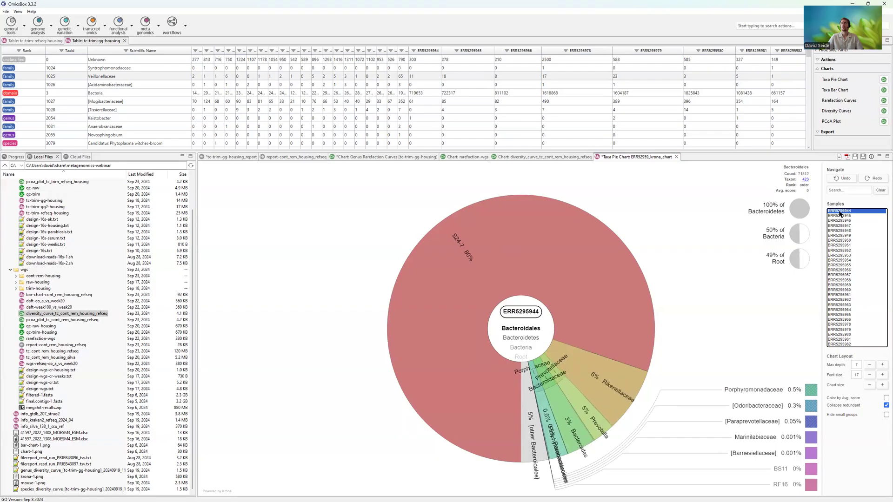
{"action": "left_click", "coordinate": [841, 217]}
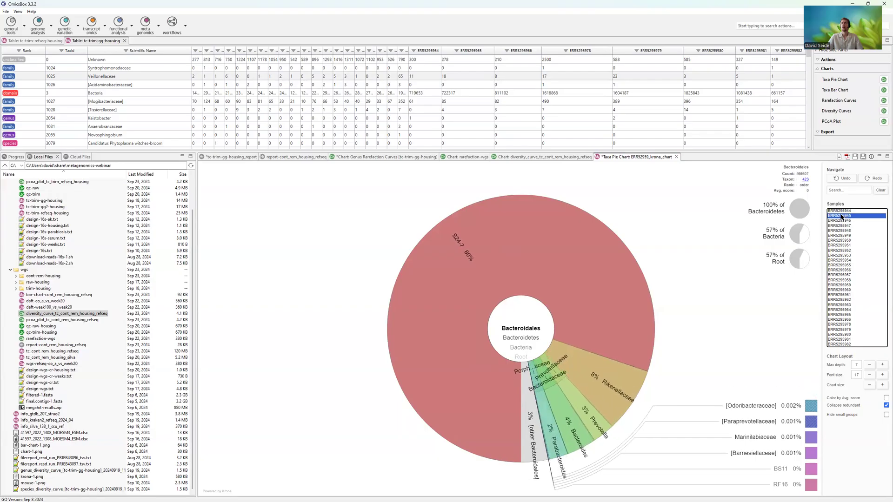
{"action": "left_click", "coordinate": [846, 246]}
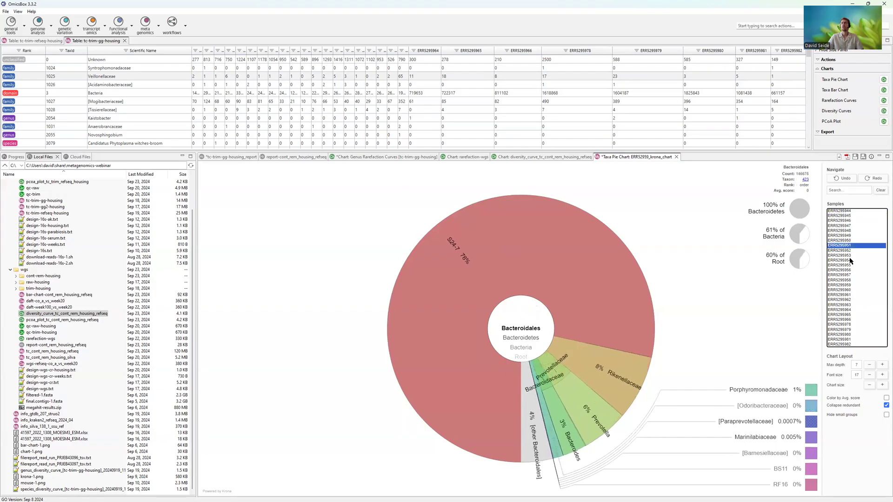
{"action": "left_click", "coordinate": [850, 261]}
{"action": "left_click", "coordinate": [849, 256]}
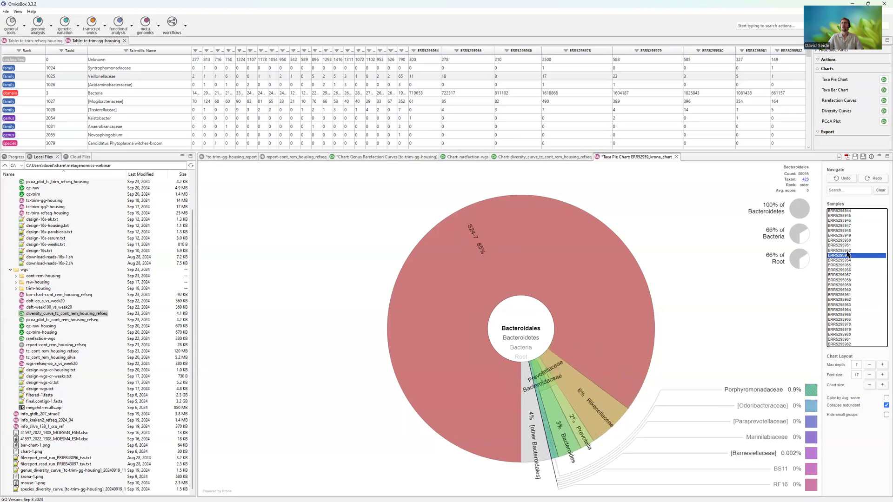
{"action": "key", "text": "Up"}
{"action": "left_click", "coordinate": [850, 260]}
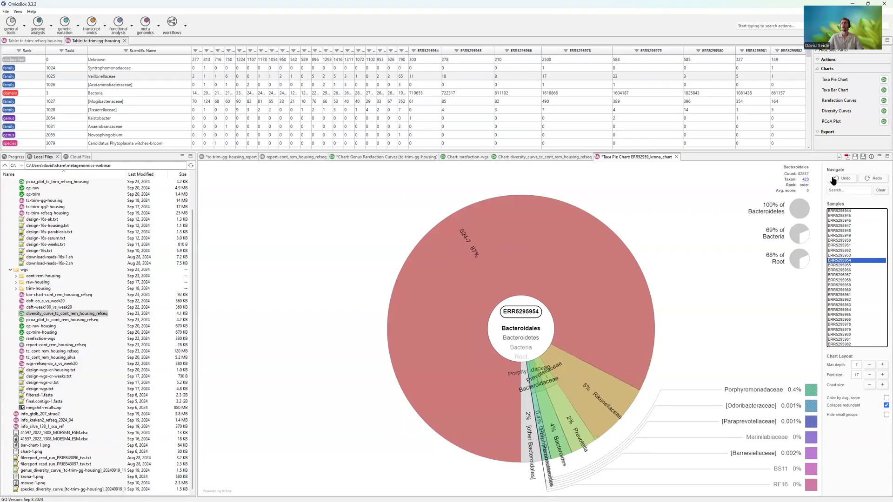
{"action": "left_click", "coordinate": [843, 191]}
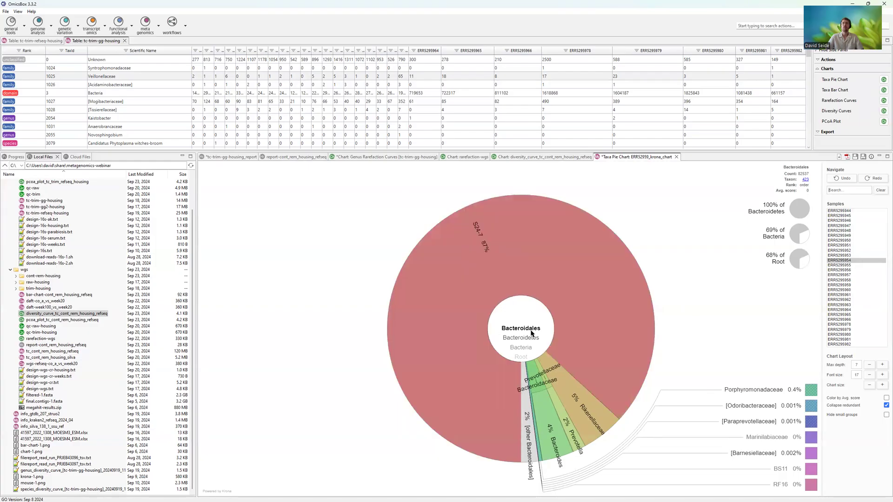
{"action": "left_click", "coordinate": [521, 360]}
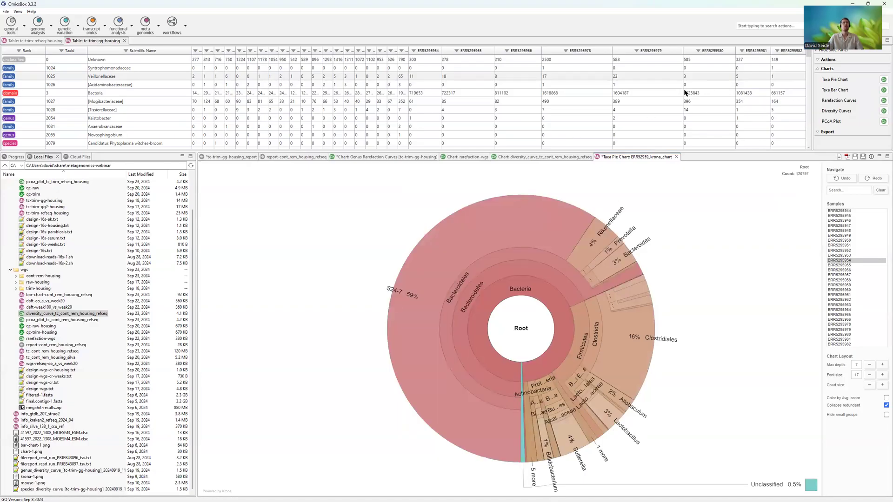
- Open the saved bar-chart-cont_rem_housing_refseq chart and generate a Taxa Bar Chart from the tc-trim-gg-housing table
{"action": "double_click", "coordinate": [82, 295]}
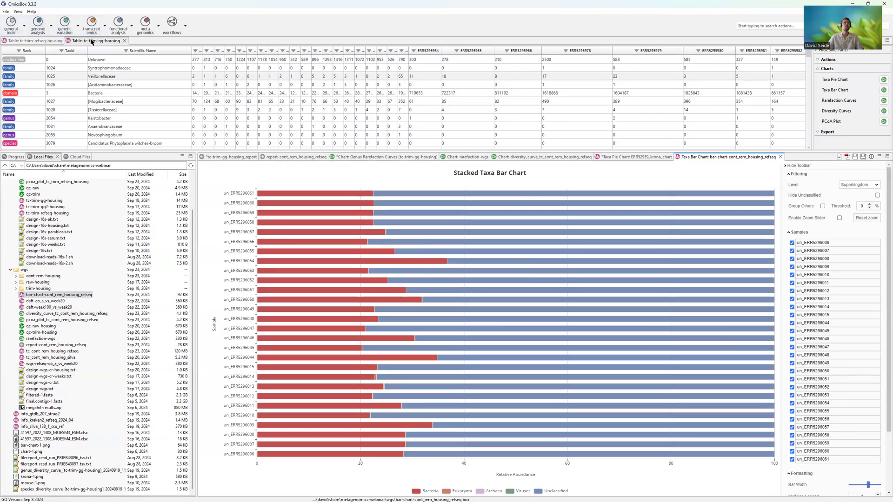
{"action": "left_click", "coordinate": [111, 41]}
{"action": "left_click", "coordinate": [883, 90]}
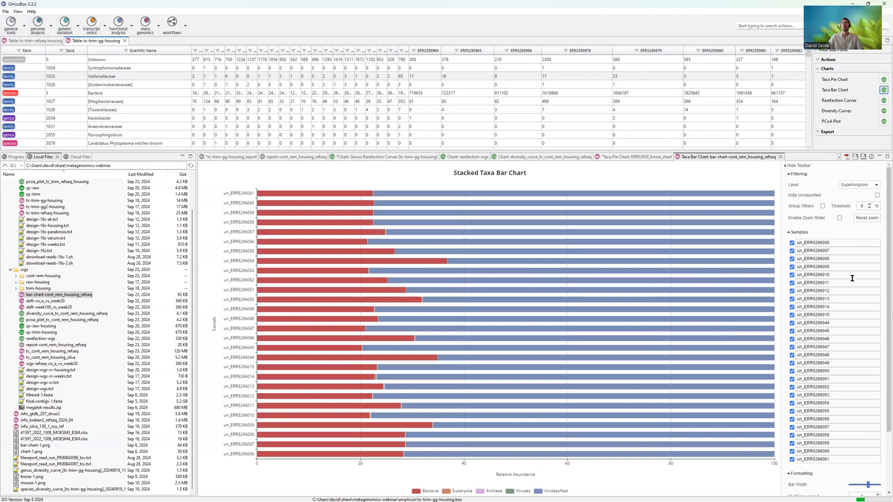
{"action": "scroll", "coordinate": [849, 289], "scroll_direction": "down", "scroll_amount": 3}
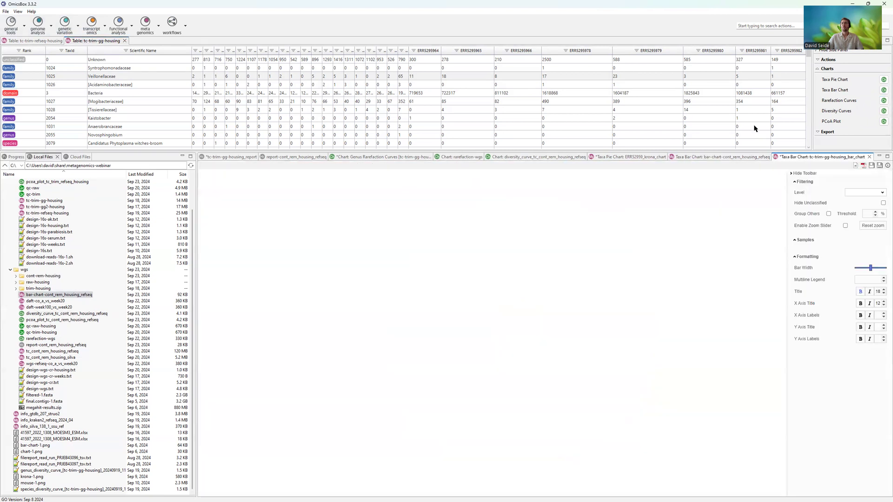
- Set the bar width to its maximum in both the tc-trim-gg-housing and cont_rem_housing_refseq bar charts
{"action": "scroll", "coordinate": [867, 410], "scroll_direction": "down", "scroll_amount": 3}
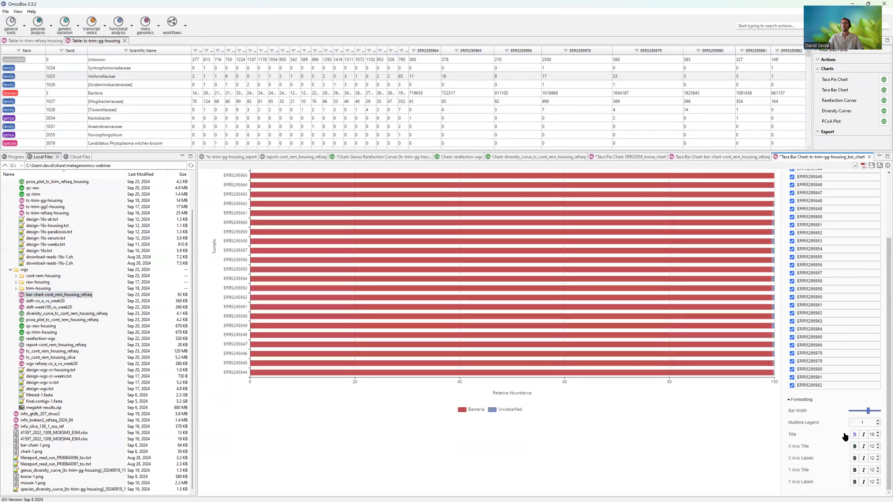
{"action": "left_click", "coordinate": [719, 156]}
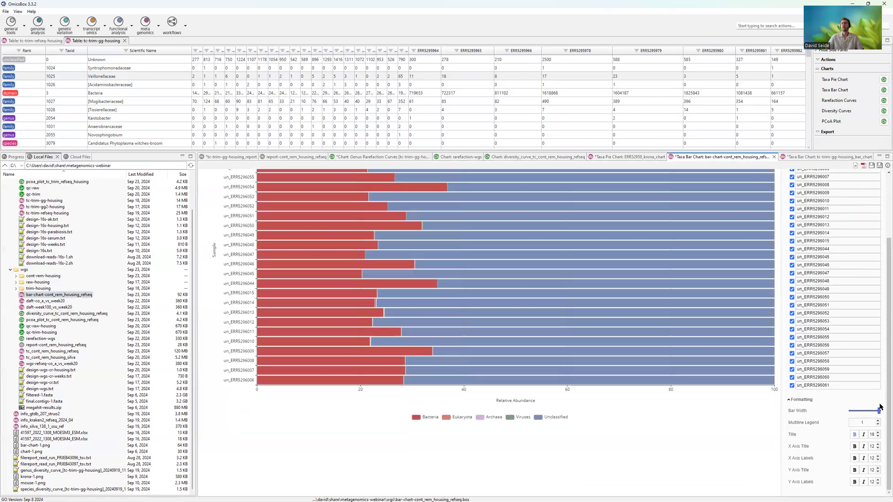
{"action": "scroll", "coordinate": [605, 300], "scroll_direction": "up", "scroll_amount": 3}
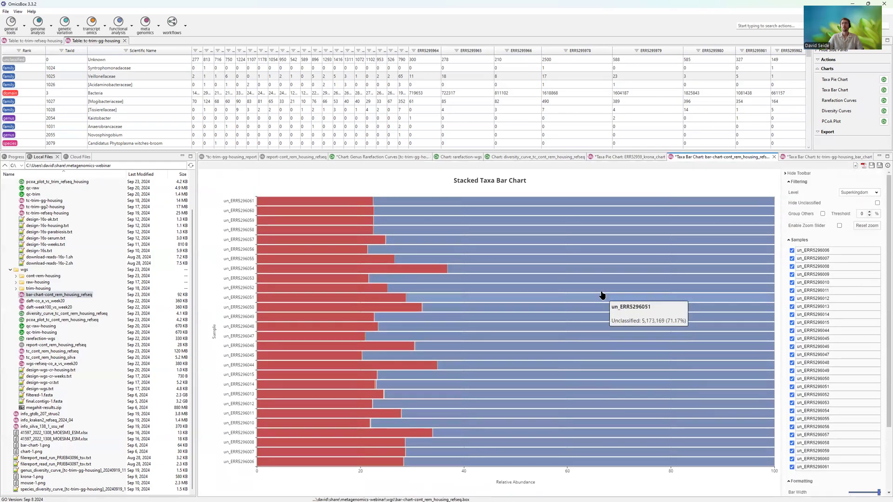
- Compare the classified and unclassified shares between the tc-trim-gg-housing bar chart and the cont_rem_housing_refseq bar chart
{"action": "left_click", "coordinate": [799, 157]}
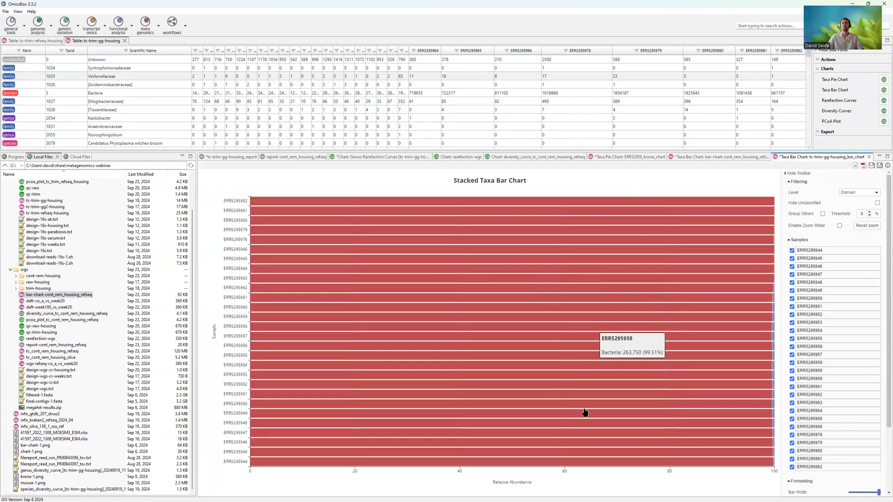
{"action": "left_click", "coordinate": [724, 158]}
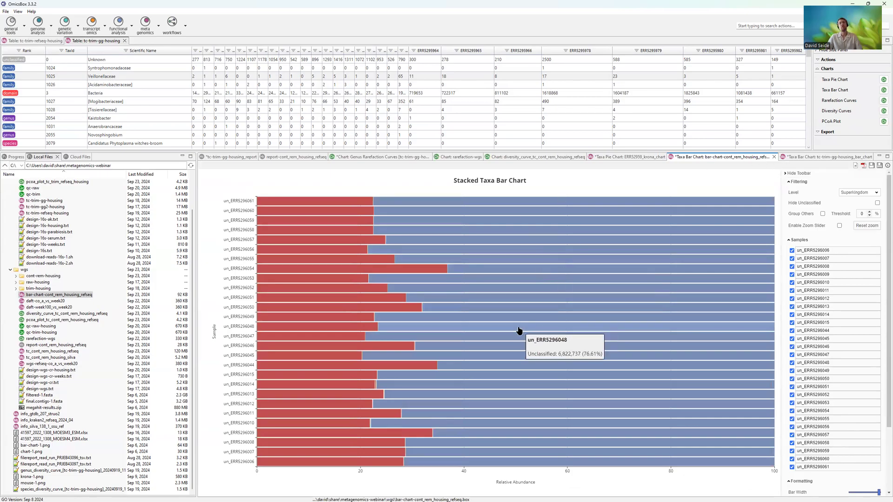
{"action": "scroll", "coordinate": [507, 334], "scroll_direction": "down", "scroll_amount": 1}
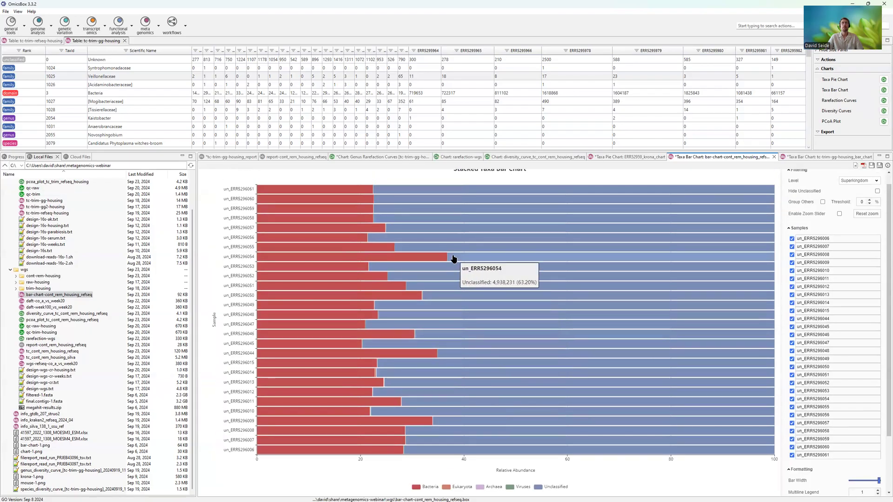
{"action": "scroll", "coordinate": [448, 254], "scroll_direction": "up", "scroll_amount": 1}
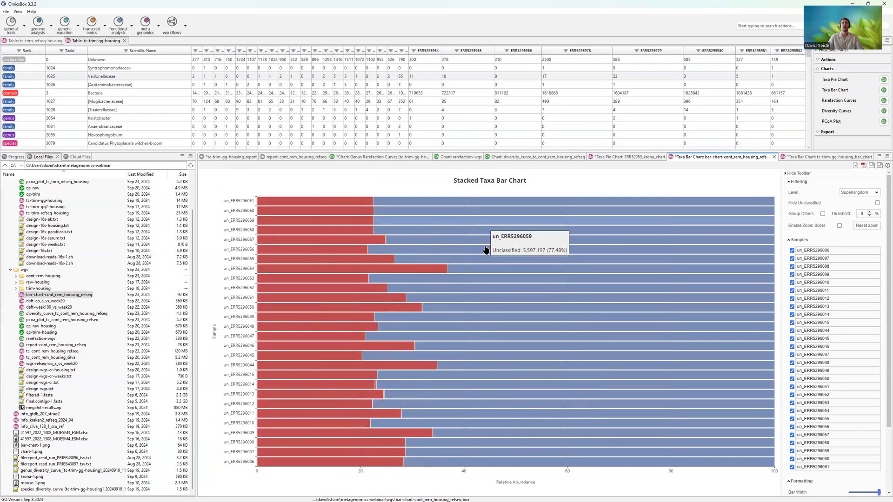
- Hide the unclassified reads in the cont_rem_housing_refseq bar chart and set its taxonomic level to Phylum
{"action": "left_click", "coordinate": [877, 204]}
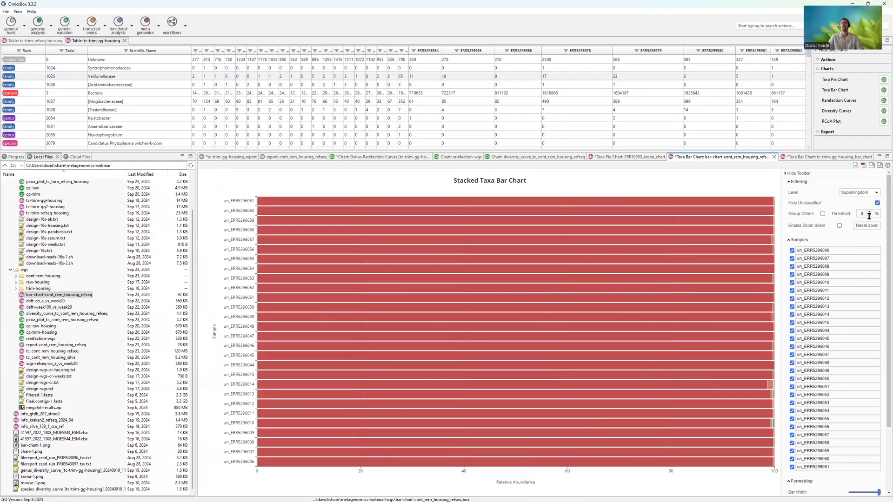
{"action": "left_click", "coordinate": [854, 194]}
{"action": "left_click", "coordinate": [850, 206]}
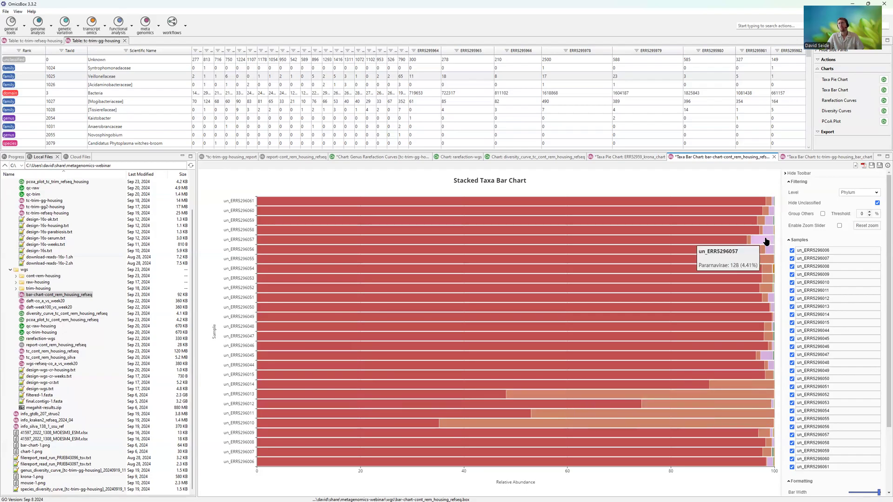
- Change the taxonomic level of the cont_rem_housing_refseq bar chart to Family, Genus and finally Species
{"action": "left_click", "coordinate": [858, 195]}
{"action": "left_click", "coordinate": [853, 225]}
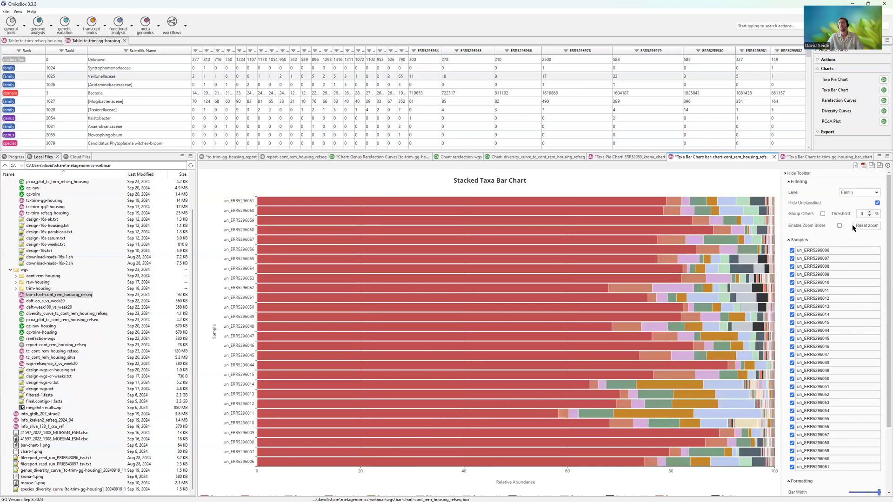
{"action": "left_click", "coordinate": [859, 195]}
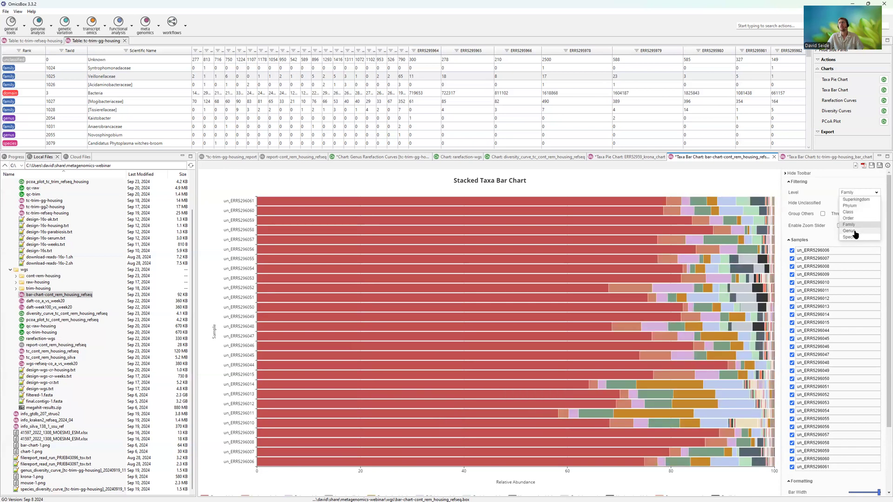
{"action": "left_click", "coordinate": [855, 231]}
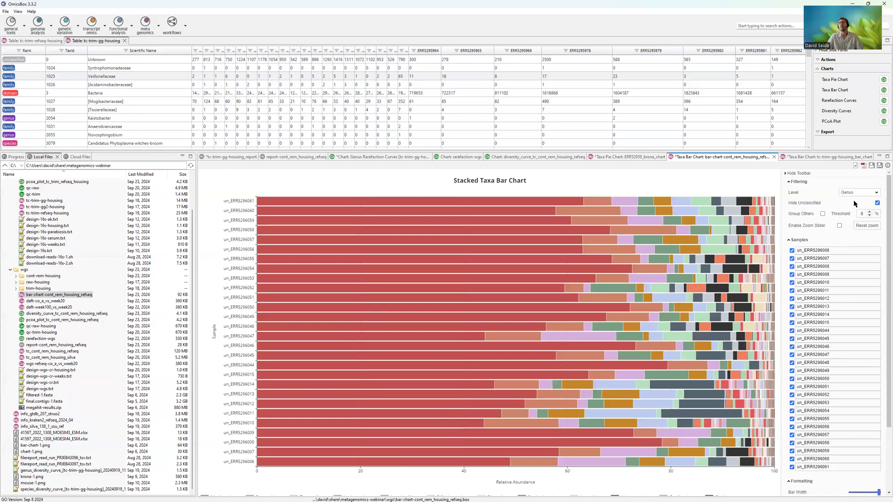
{"action": "left_click", "coordinate": [855, 195]}
{"action": "left_click", "coordinate": [854, 236]}
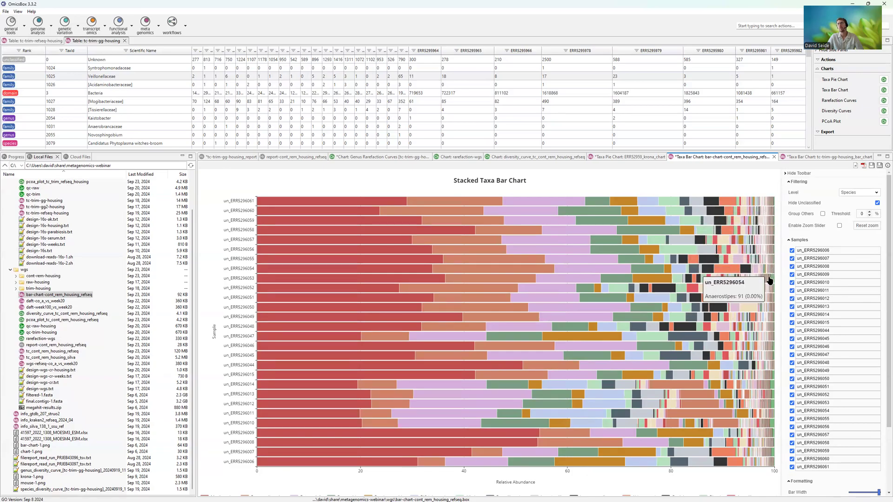
- Group the low-abundance taxa in the cont_rem_housing_refseq bar chart as others with a 1% threshold
{"action": "left_click", "coordinate": [822, 214]}
{"action": "left_click", "coordinate": [869, 211]}
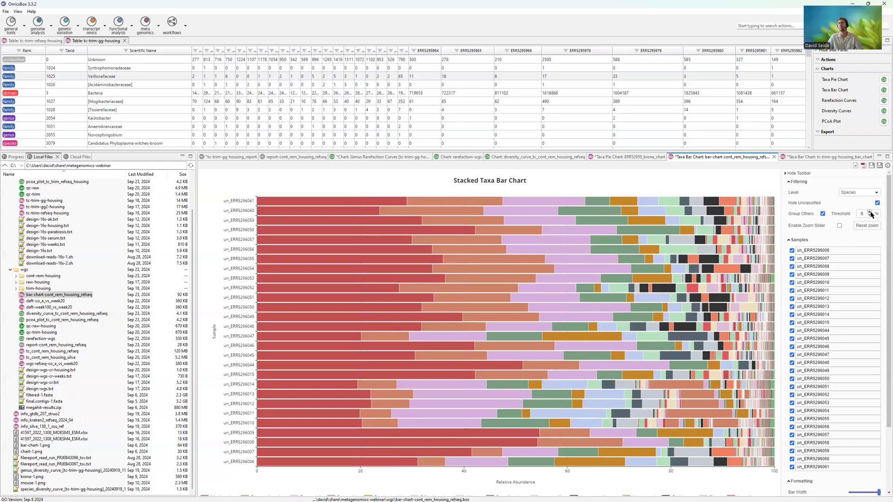
{"action": "left_click", "coordinate": [869, 212]}
{"action": "left_click", "coordinate": [868, 212]}
{"action": "left_click", "coordinate": [869, 212]}
{"action": "left_click", "coordinate": [869, 212]}
{"action": "left_click", "coordinate": [869, 212]}
{"action": "left_click", "coordinate": [869, 212]}
{"action": "left_click", "coordinate": [870, 212]}
{"action": "left_click", "coordinate": [869, 212]}
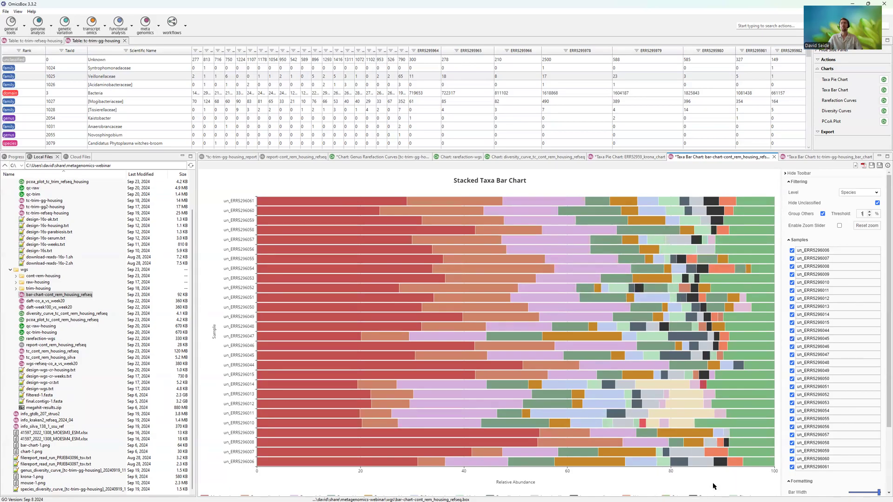
- Set the bar chart's multiline legend to 4 in the formatting options
{"action": "scroll", "coordinate": [717, 486], "scroll_direction": "down", "scroll_amount": 3}
{"action": "mouse_move", "coordinate": [879, 411]}
{"action": "left_mouse_down"}
{"action": "mouse_move", "coordinate": [851, 411]}
{"action": "mouse_move", "coordinate": [878, 412]}
{"action": "left_mouse_up"}
{"action": "left_click", "coordinate": [878, 421]}
{"action": "left_click", "coordinate": [877, 420]}
{"action": "left_click", "coordinate": [877, 421]}
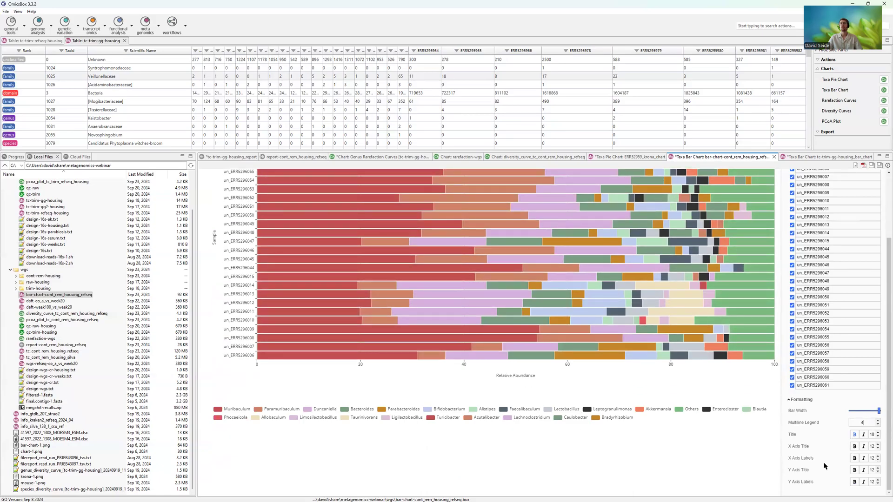
{"action": "scroll", "coordinate": [823, 470], "scroll_direction": "up", "scroll_amount": 5}
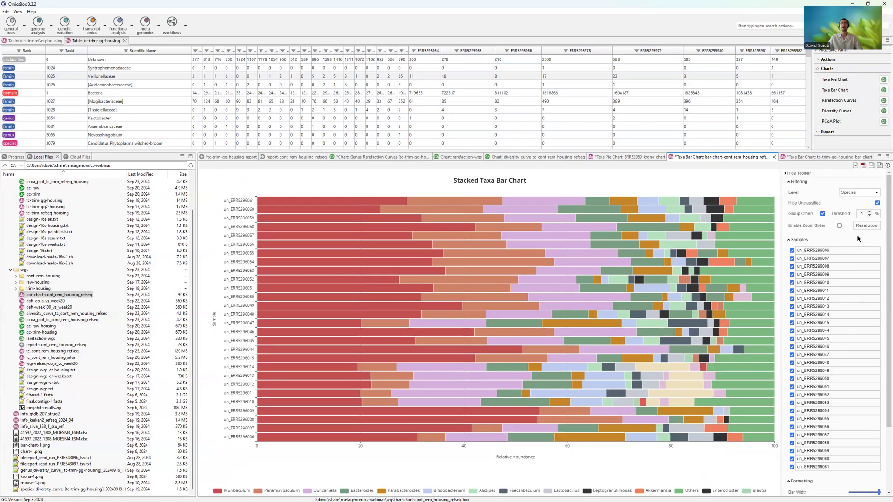
- Inspect the taxon shares of individual samples in the species-level cont_rem_housing_refseq bar chart
{"action": "mouse_move", "coordinate": [562, 293]}
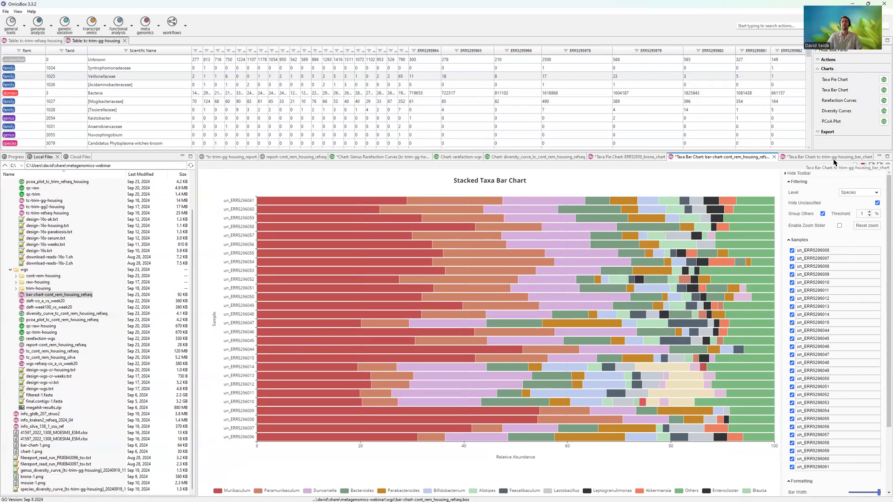
{"action": "mouse_move", "coordinate": [665, 385]}
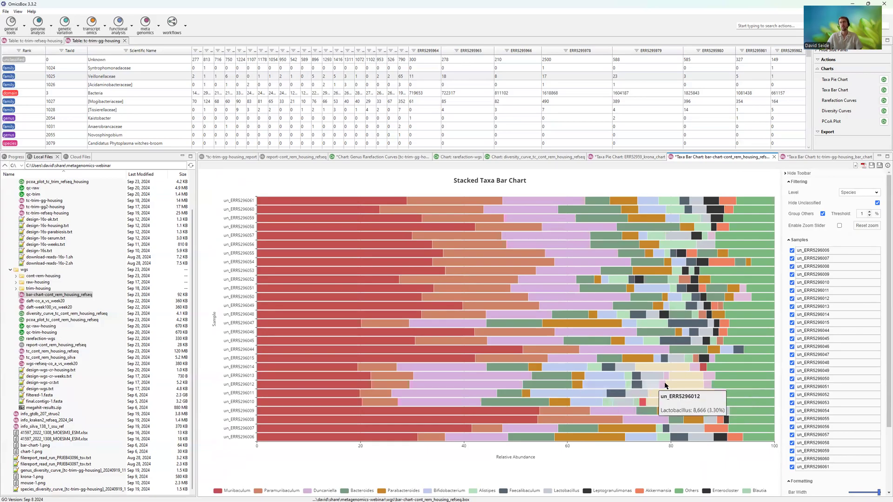
{"action": "mouse_move", "coordinate": [635, 394]}
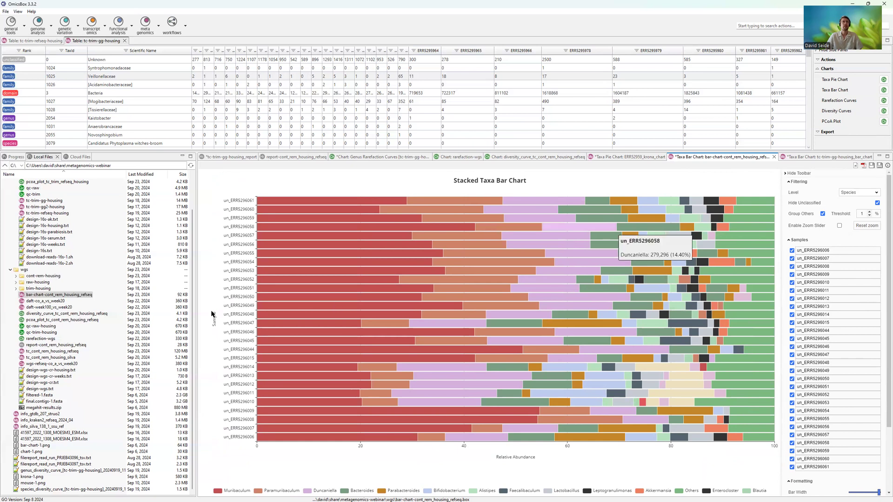
- Open the saved pcoa_plot_tc_cont_rem_housing_refseq chart and close all other open charts and reports
{"action": "double_click", "coordinate": [70, 320]}
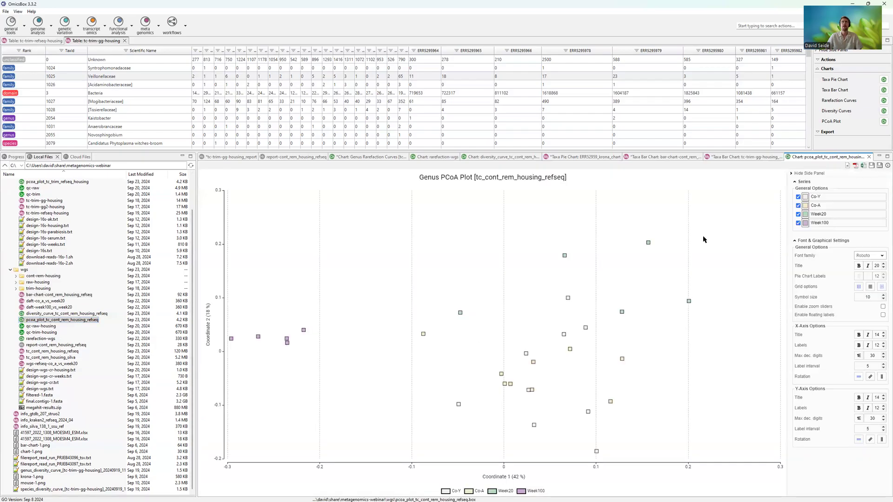
{"action": "right_click", "coordinate": [810, 157]}
{"action": "left_click", "coordinate": [835, 169]}
{"action": "left_click", "coordinate": [482, 258]}
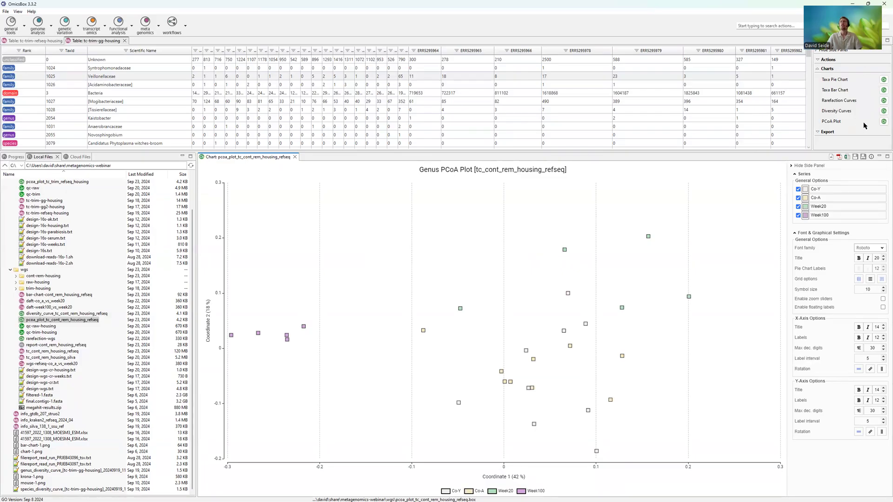
- Start a PCoA Plot for the tc-trim-refseq-housing table and review which samples it includes
{"action": "left_click", "coordinate": [27, 41]}
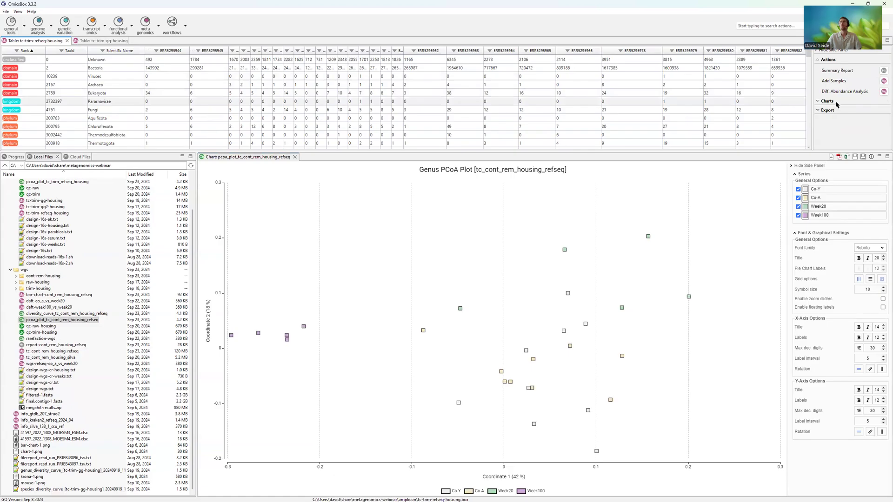
{"action": "left_click", "coordinate": [835, 102]}
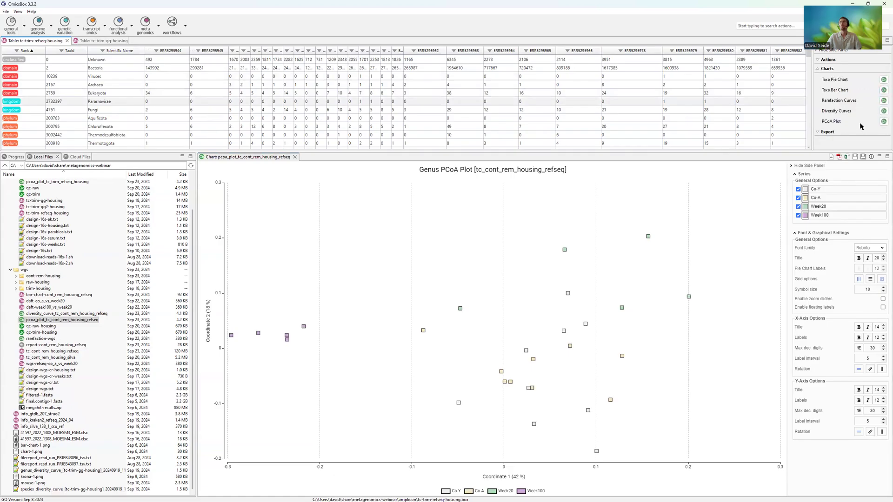
{"action": "left_click", "coordinate": [883, 121]}
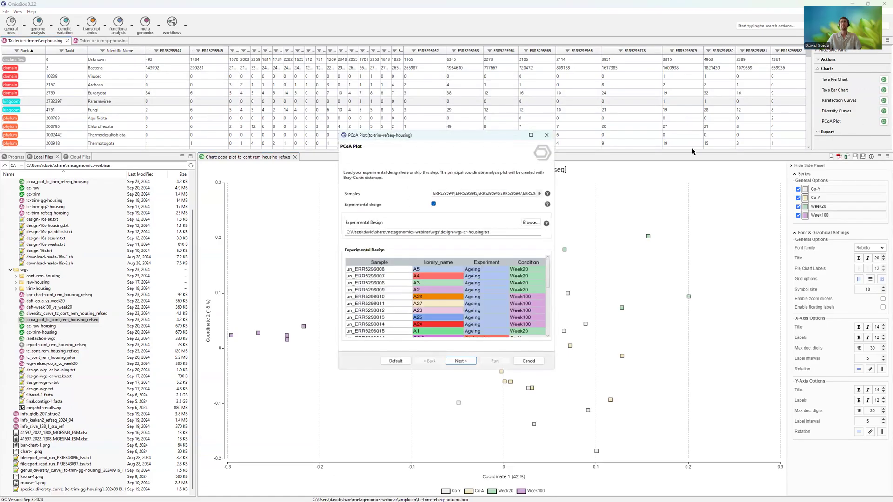
{"action": "left_click", "coordinate": [540, 193]}
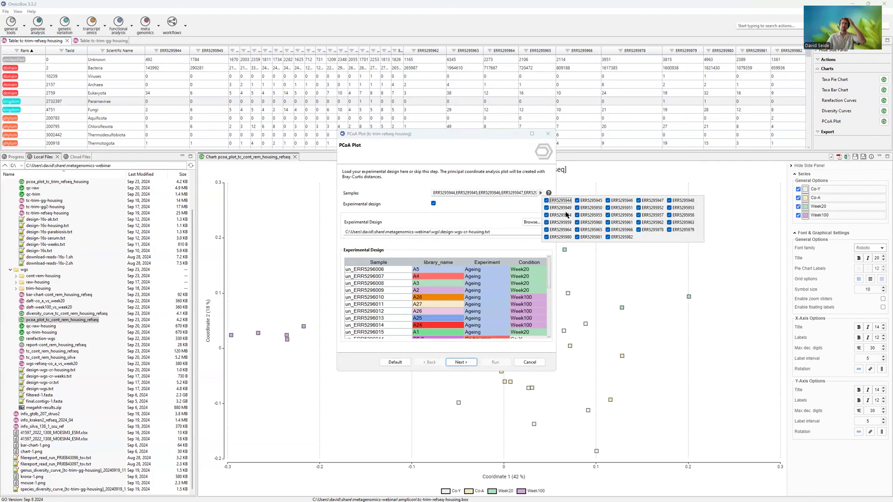
{"action": "left_click", "coordinate": [436, 143]}
- Switch the experimental design off and back on, and widen and reposition the PCoA Plot dialog
{"action": "left_click", "coordinate": [434, 204]}
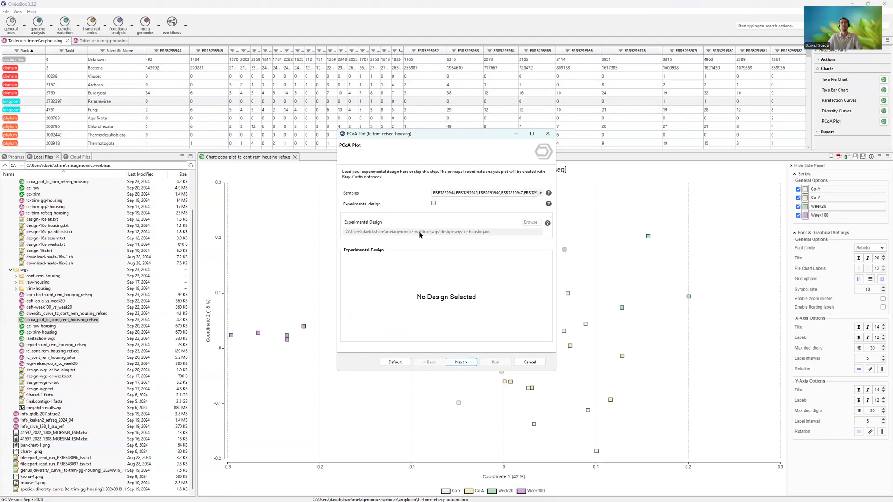
{"action": "left_click", "coordinate": [434, 204]}
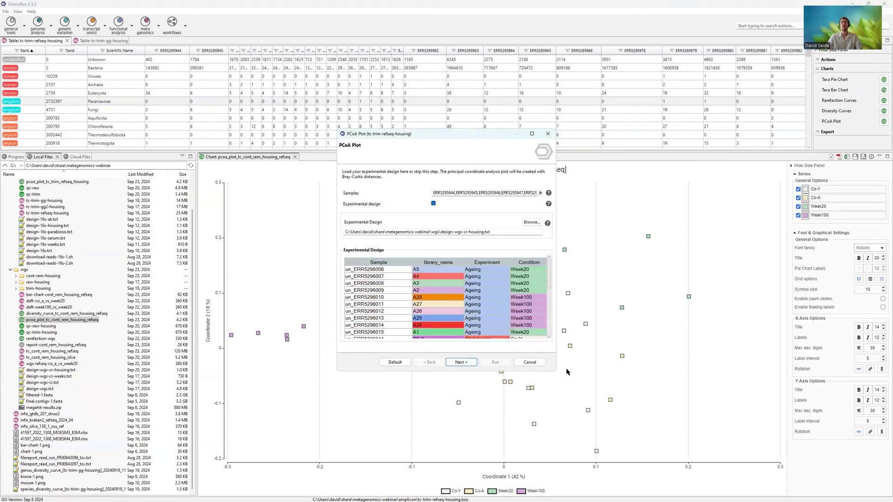
{"action": "left_click_drag", "start_coordinate": [556, 373], "coordinate": [633, 371]}
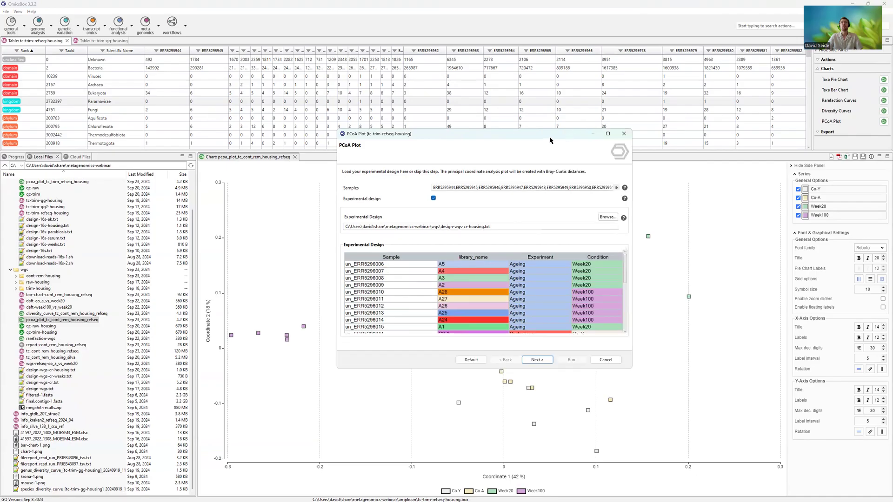
{"action": "left_click_drag", "start_coordinate": [550, 140], "coordinate": [515, 131]}
{"action": "left_click", "coordinate": [468, 218]}
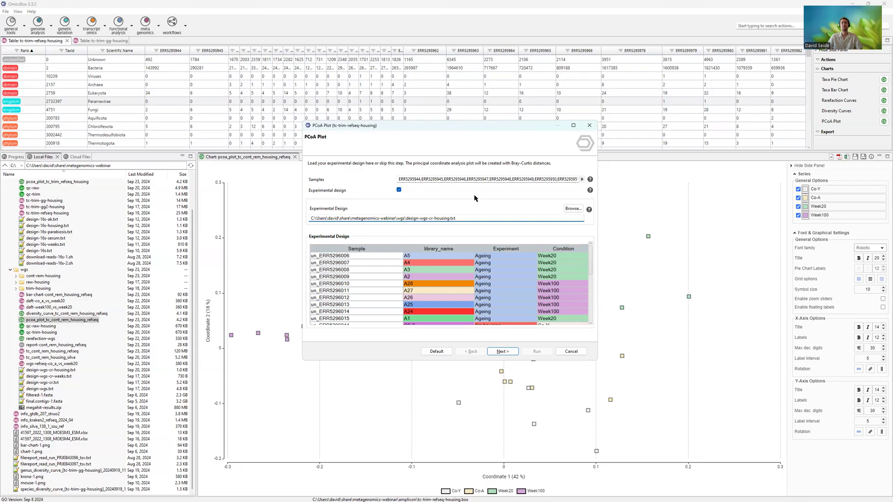
- Switch to Notepad++ and examine the sample names and column headers in design-wgs-cr-housing.txt
{"action": "key", "text": "alt+Tab"}
{"action": "key", "text": "alt+Tab"}
{"action": "key", "text": "alt+Tab"}
{"action": "key", "text": "alt+Tab"}
{"action": "left_click_drag", "start_coordinate": [281, 147], "coordinate": [345, 255]}
{"action": "left_click", "coordinate": [357, 210]}
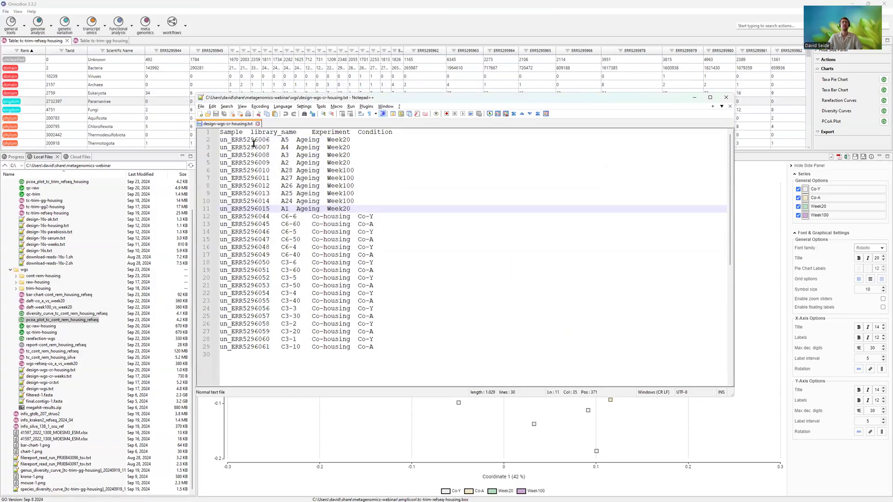
{"action": "left_click_drag", "start_coordinate": [221, 139], "coordinate": [232, 146]}
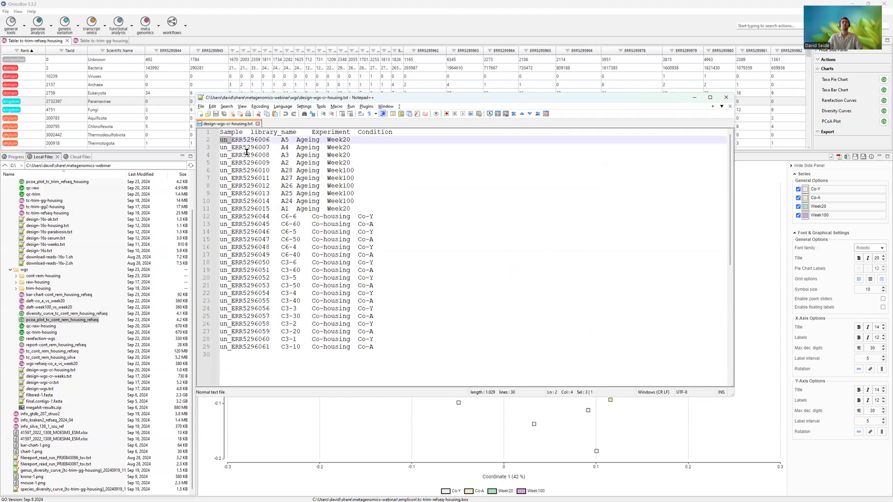
{"action": "left_click", "coordinate": [230, 132]}
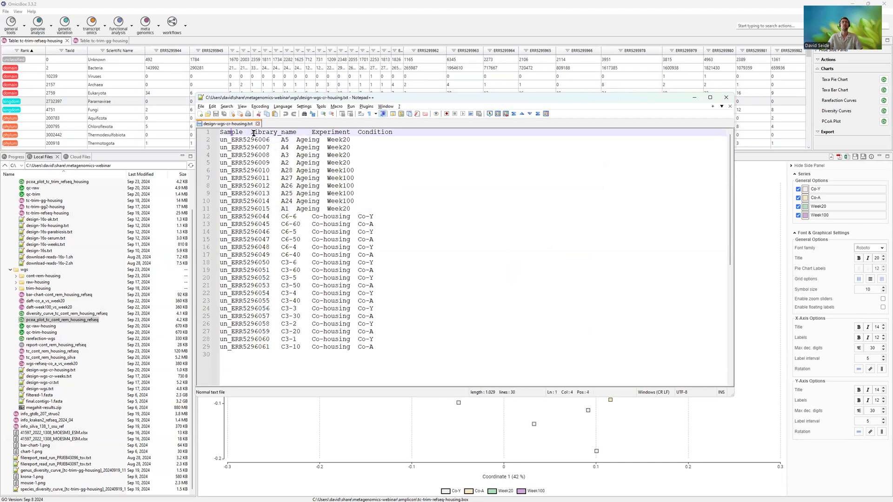
{"action": "left_click", "coordinate": [371, 132]}
{"action": "key", "text": "shift+Right"}
{"action": "key", "text": "shift+Right"}
- Return to OmicsBox's PCoA Plot dialog and look through the samples and conditions in the loaded experimental design
{"action": "key", "text": "alt+Tab"}
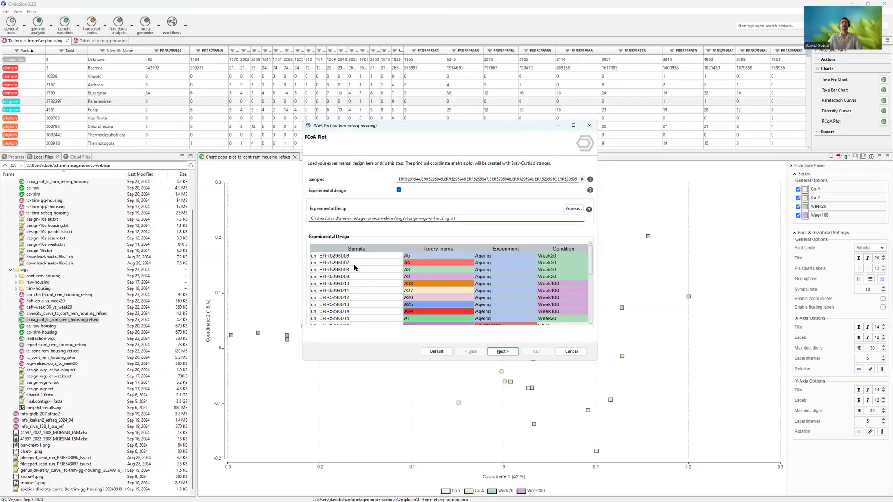
{"action": "scroll", "coordinate": [590, 255], "scroll_direction": "down", "scroll_amount": 3}
{"action": "scroll", "coordinate": [593, 257], "scroll_direction": "up", "scroll_amount": 3}
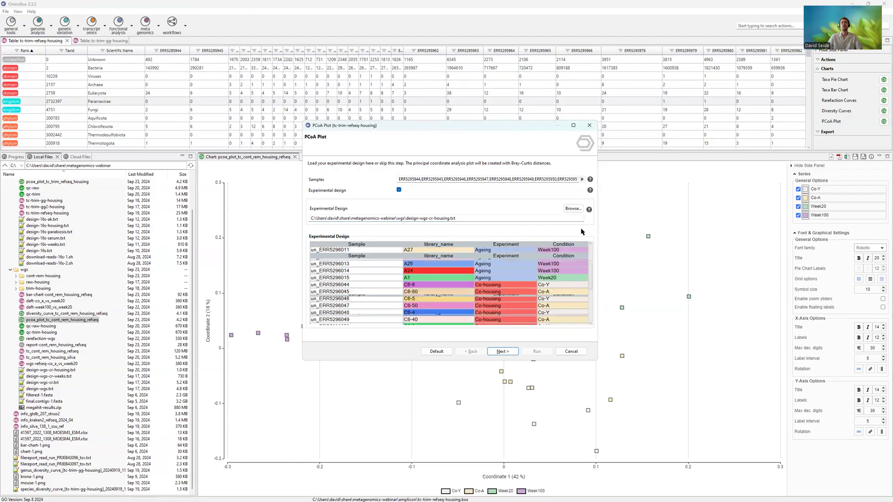
{"action": "left_click_drag", "start_coordinate": [592, 256], "coordinate": [594, 283]}
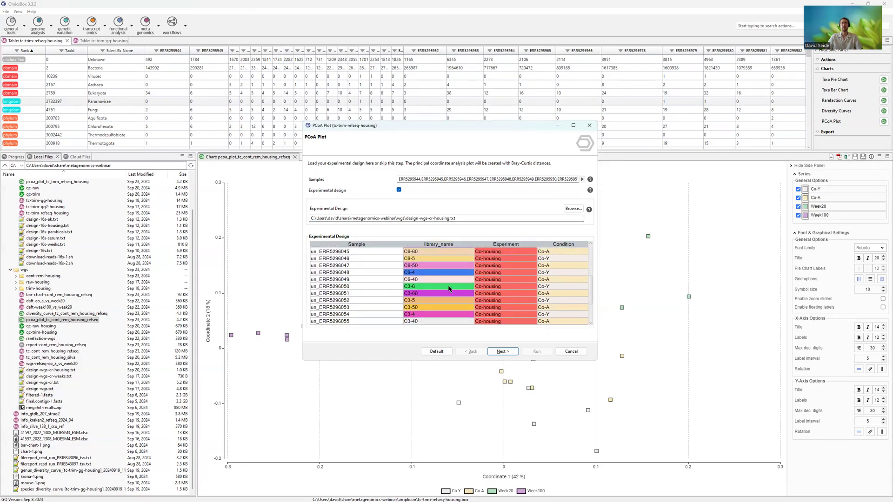
- Review the PCoA plot's experimental factor and taxonomic level choices, and leave the dialog without running it
{"action": "left_click", "coordinate": [504, 352]}
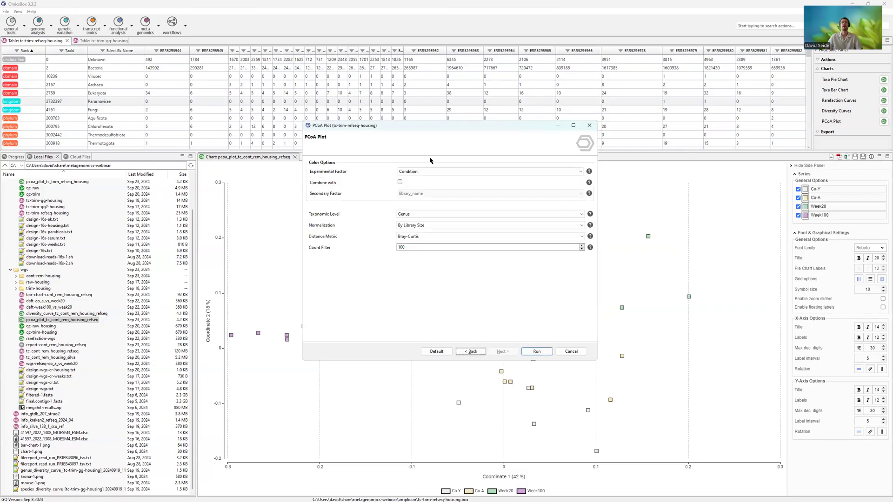
{"action": "left_click", "coordinate": [421, 172]}
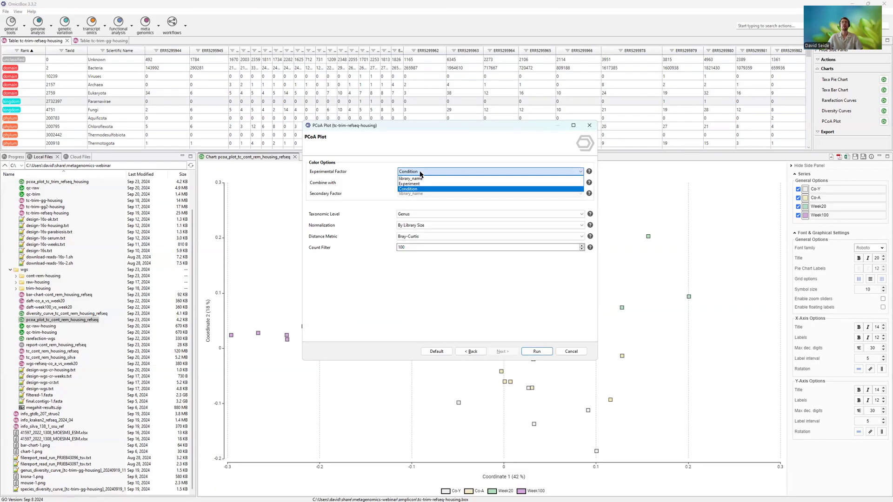
{"action": "left_click", "coordinate": [377, 145]}
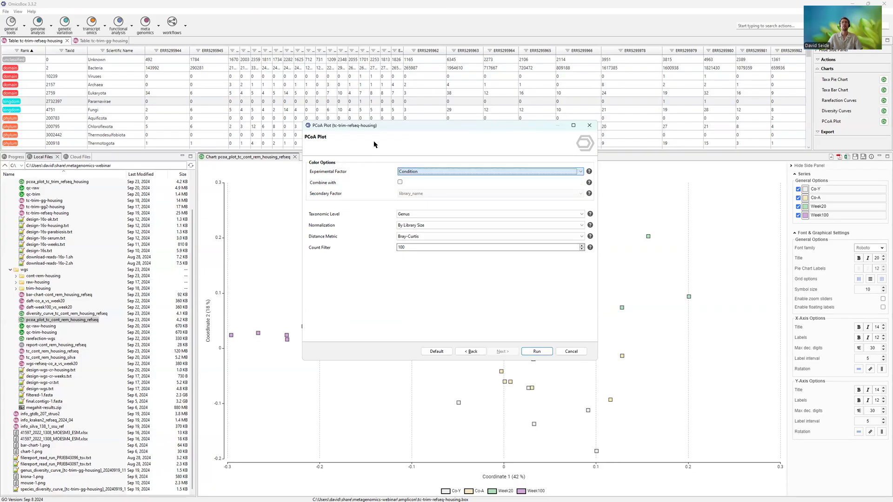
{"action": "left_click", "coordinate": [410, 215]}
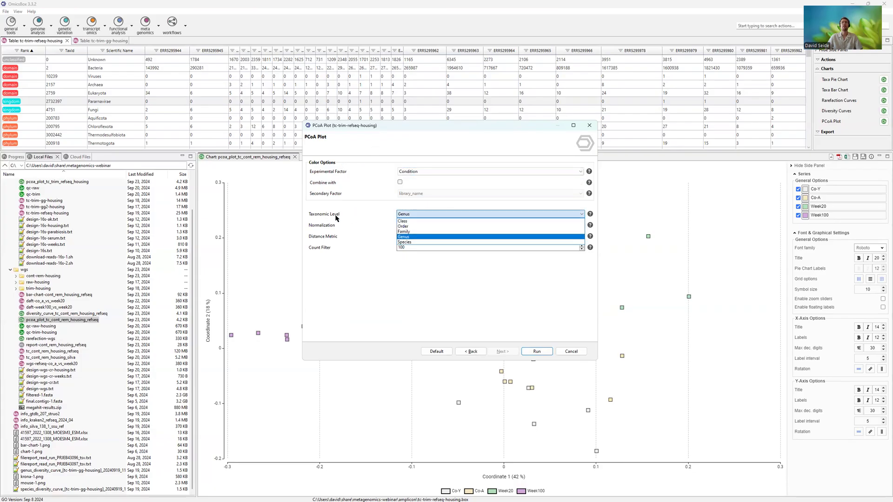
{"action": "left_click", "coordinate": [351, 210]}
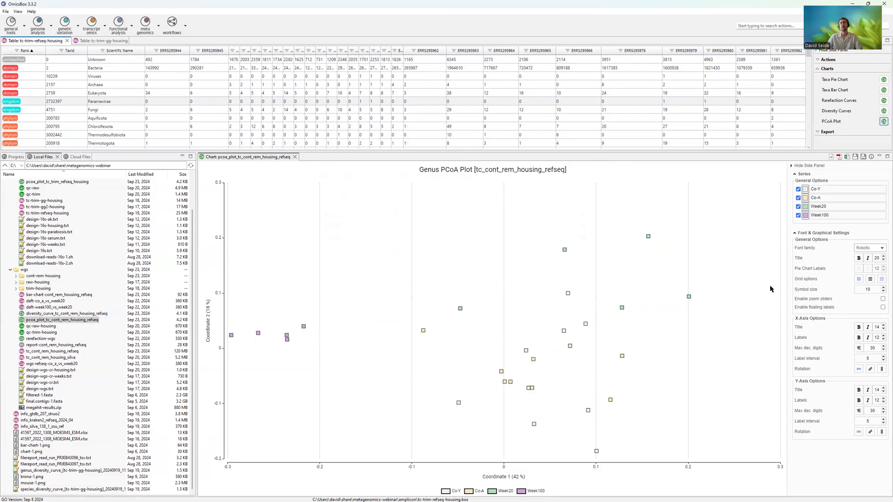
- Recolour the Week100 series in the cont_rem_housing_refseq PCoA plot to light green, about RGB 167, 221, 200
{"action": "left_click", "coordinate": [805, 198]}
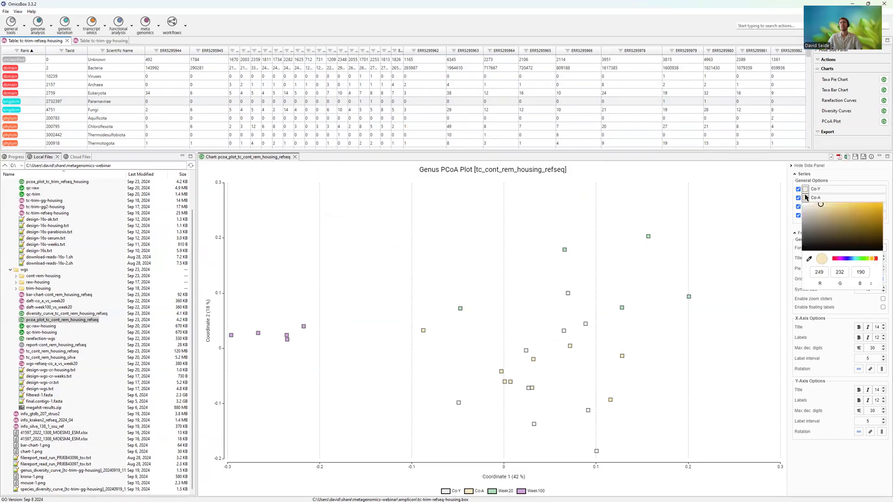
{"action": "left_click", "coordinate": [714, 219]}
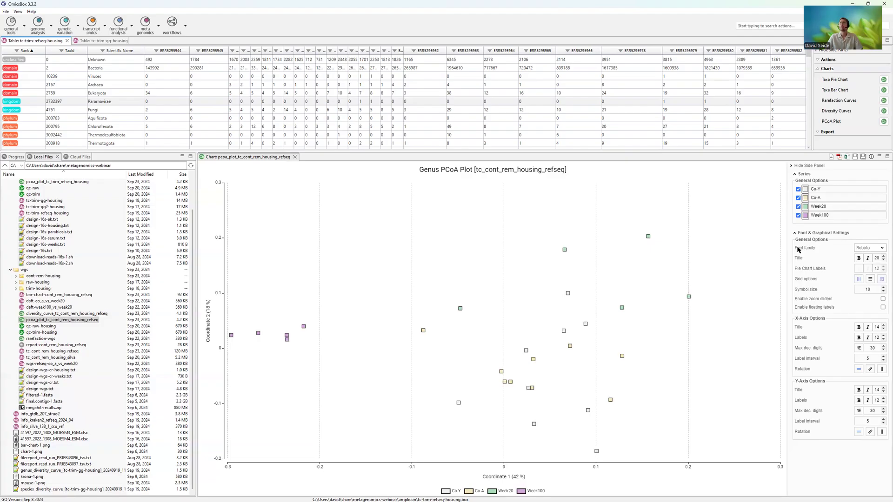
{"action": "left_click", "coordinate": [806, 215]}
{"action": "left_click_drag", "start_coordinate": [836, 278], "coordinate": [859, 278]}
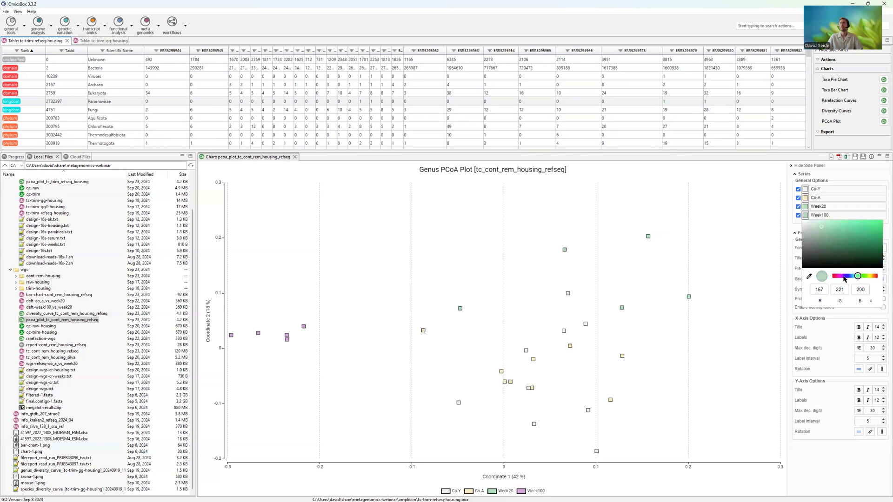
{"action": "left_click", "coordinate": [733, 249]}
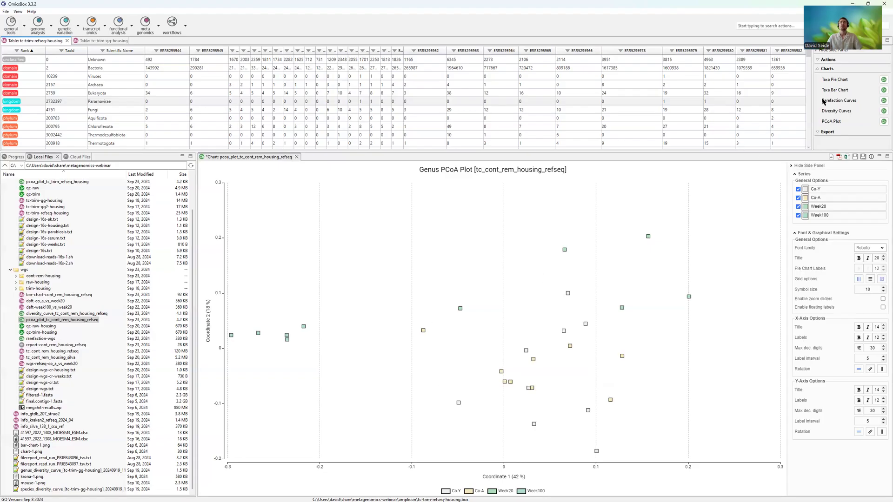
- Open Differential Abundance Analysis for tc-trim-refseq-housing, review its filtering and normalization settings, and proceed to the experimental design page
{"action": "left_click", "coordinate": [828, 60]}
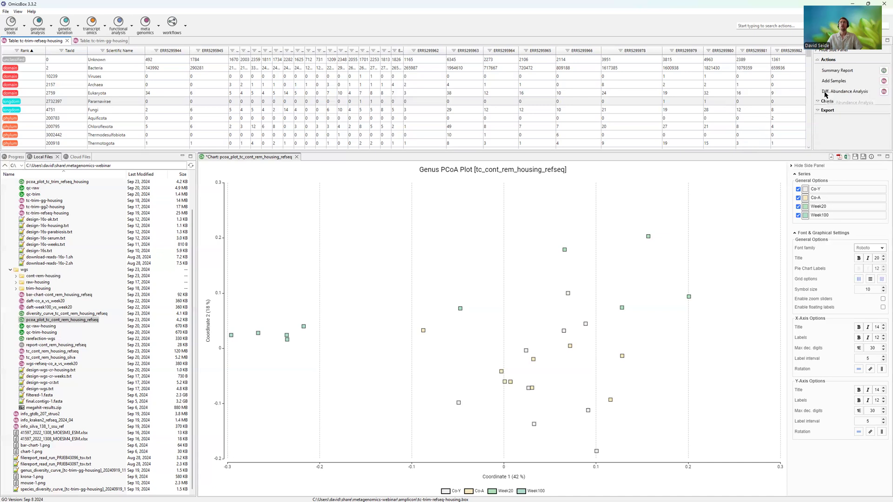
{"action": "left_click", "coordinate": [882, 92]}
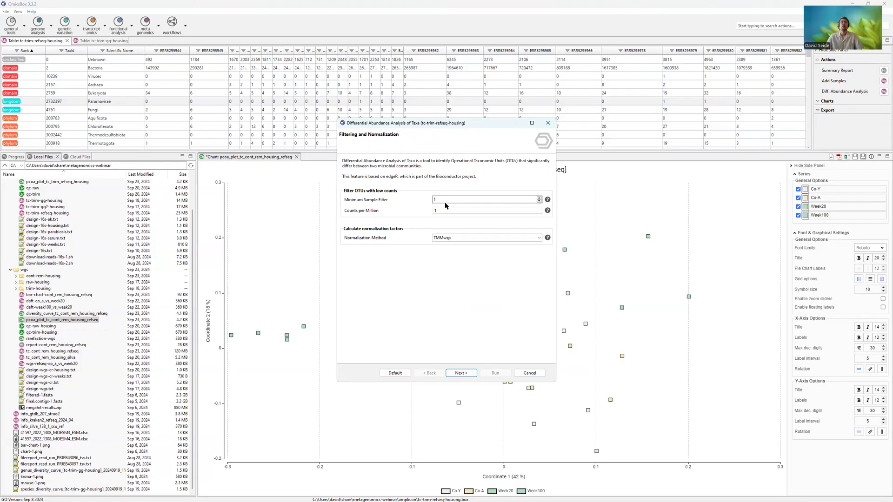
{"action": "left_click", "coordinate": [459, 211]}
{"action": "left_click", "coordinate": [458, 239]}
{"action": "left_click", "coordinate": [459, 239]}
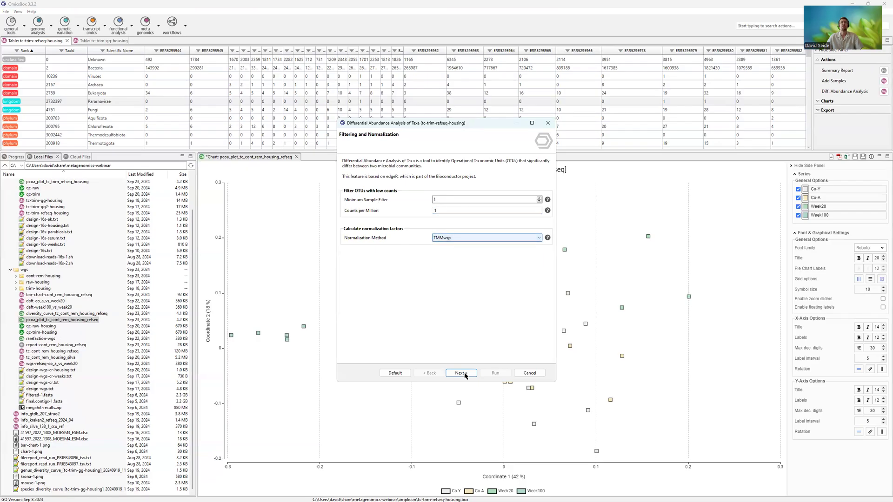
{"action": "left_click", "coordinate": [463, 374]}
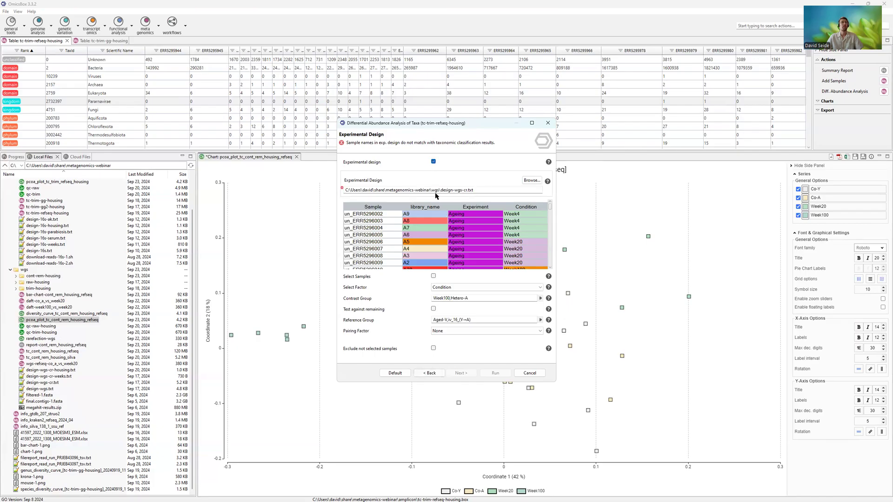
- Turn off the experimental design and add samples ERR5295949, ERR5295950 and ERR5295960 to the contrast group
{"action": "left_click", "coordinate": [433, 162]}
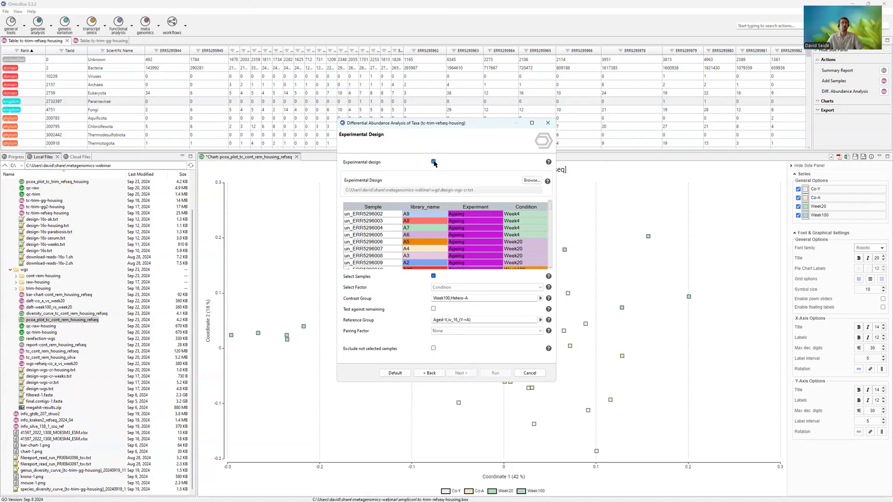
{"action": "left_click", "coordinate": [540, 298]}
{"action": "left_click", "coordinate": [547, 313]}
{"action": "left_click", "coordinate": [577, 313]}
{"action": "left_click", "coordinate": [578, 328]}
{"action": "left_click", "coordinate": [508, 266]}
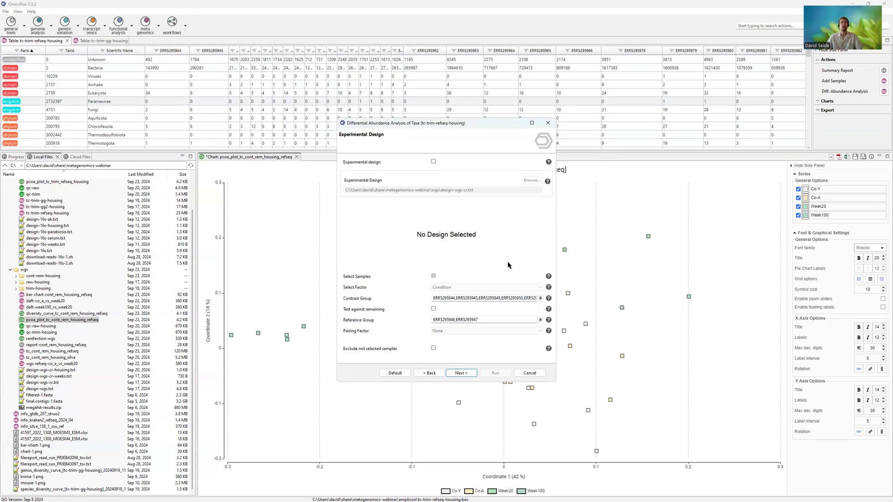
- Add samples ERR5295962, ERR5295963, ERR5295966 and ERR5295978 to the reference group, leaving ERR5295960 out
{"action": "left_click", "coordinate": [541, 321]}
{"action": "left_click", "coordinate": [586, 350]}
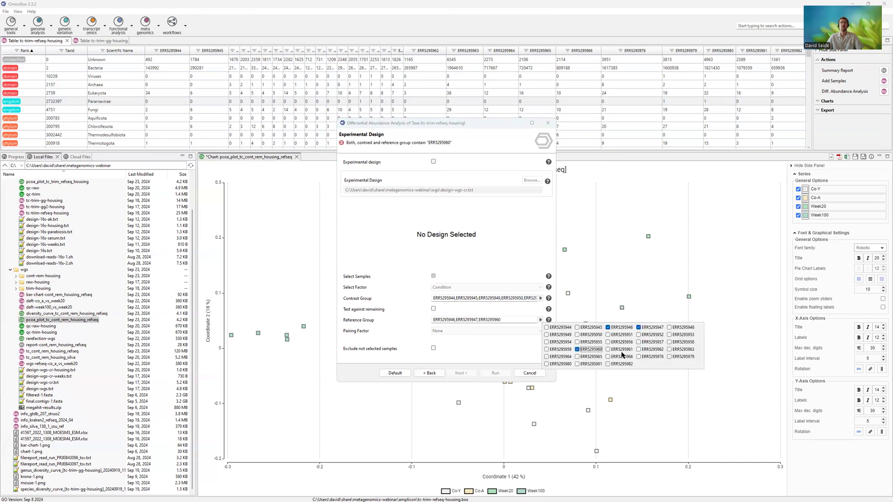
{"action": "left_click", "coordinate": [608, 356]}
{"action": "left_click", "coordinate": [577, 349]}
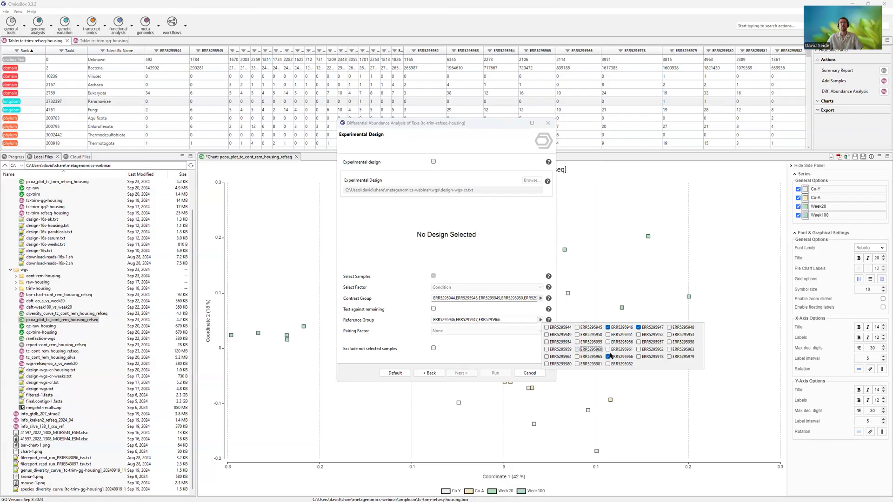
{"action": "left_click", "coordinate": [638, 357]}
{"action": "left_click", "coordinate": [638, 350]}
{"action": "left_click", "coordinate": [669, 349]}
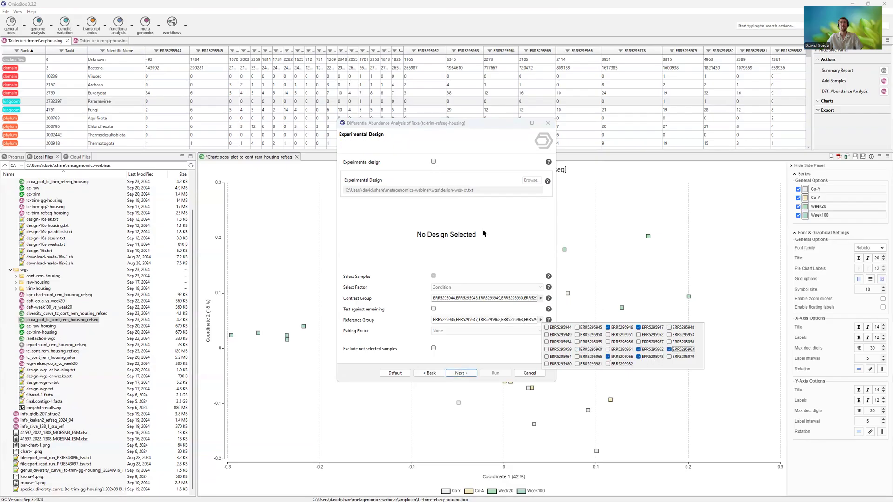
{"action": "left_click", "coordinate": [487, 237]}
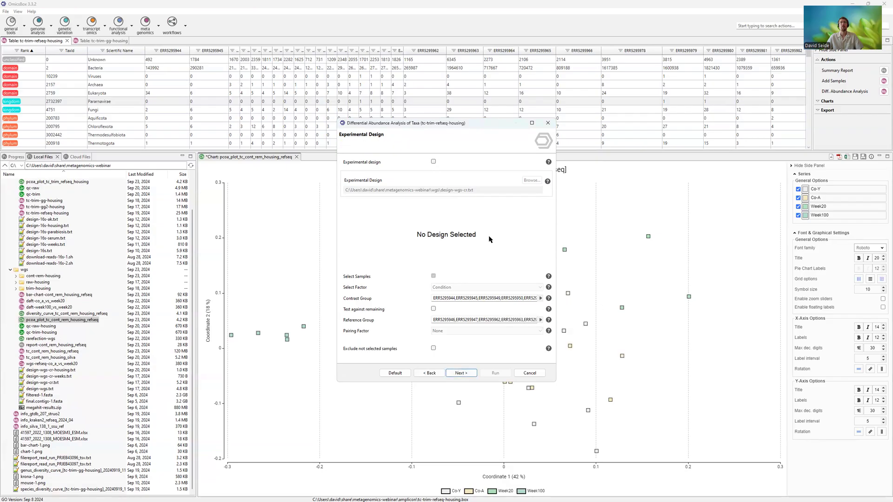
- Use the experimental design again without individual sample selection, with Condition as the factor and only Week100 as the contrast group
{"action": "left_click", "coordinate": [434, 162]}
{"action": "left_click", "coordinate": [434, 276]}
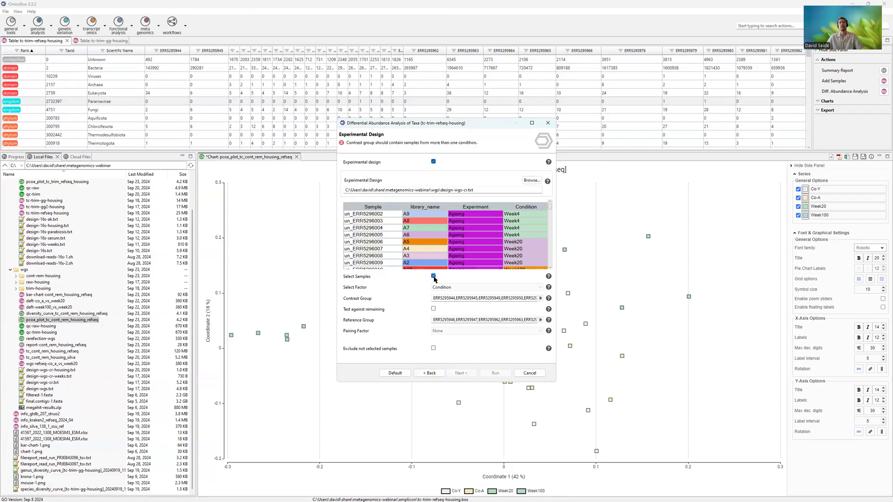
{"action": "left_click", "coordinate": [449, 289]}
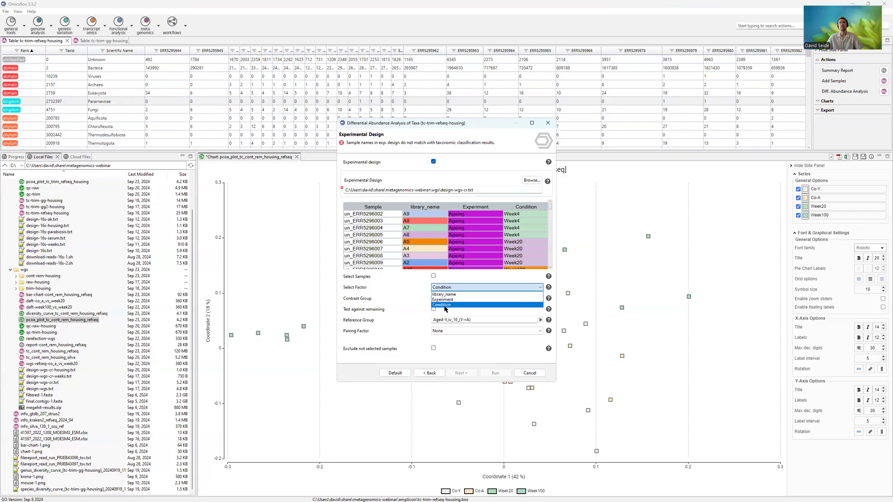
{"action": "left_click", "coordinate": [445, 305]}
{"action": "left_click", "coordinate": [540, 298]}
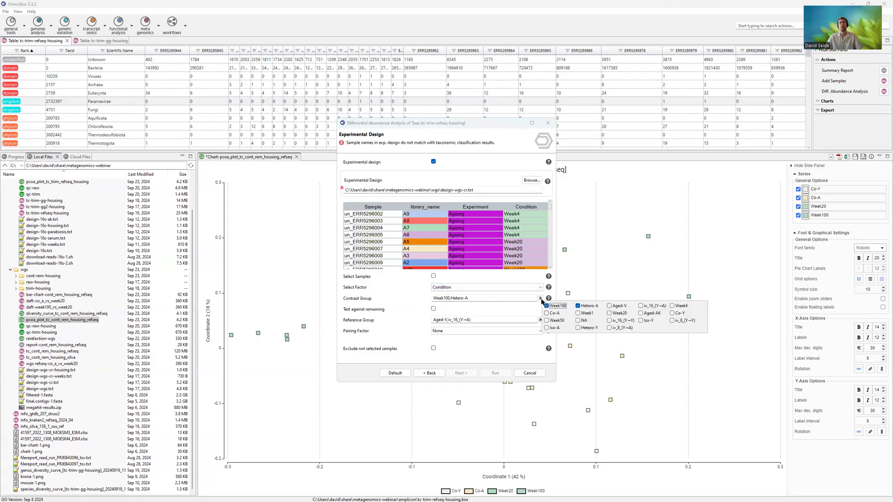
{"action": "left_click", "coordinate": [583, 308]}
{"action": "left_click", "coordinate": [387, 310]}
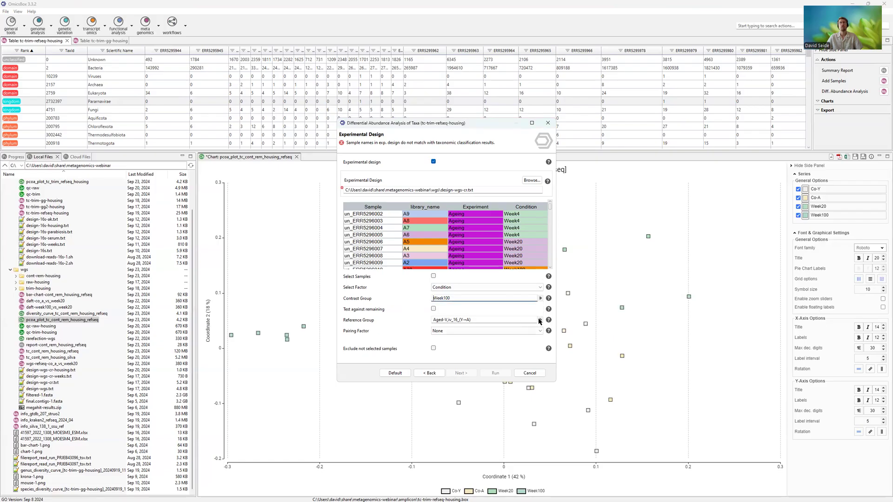
- Choose only Week20 as the reference group, and leave the differential abundance dialog without running it
{"action": "left_click", "coordinate": [540, 320]}
{"action": "left_click", "coordinate": [609, 327]}
{"action": "left_click", "coordinate": [641, 328]}
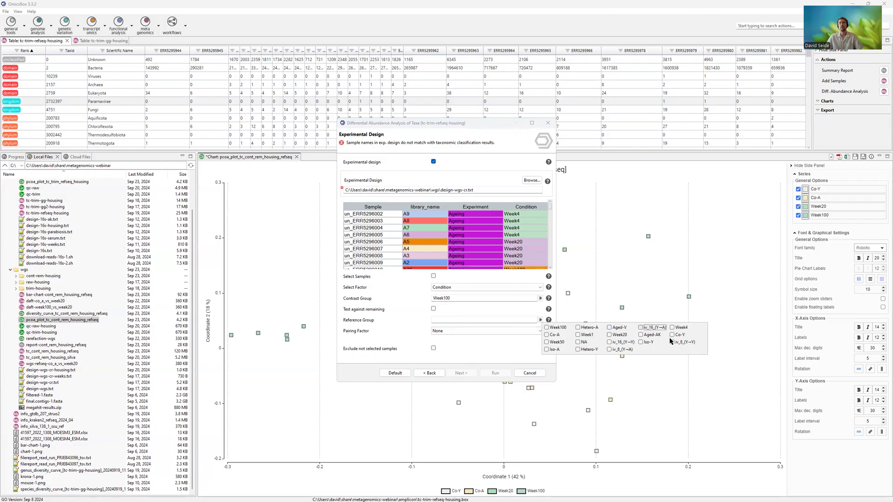
{"action": "left_click", "coordinate": [617, 335]}
{"action": "left_click", "coordinate": [396, 322]}
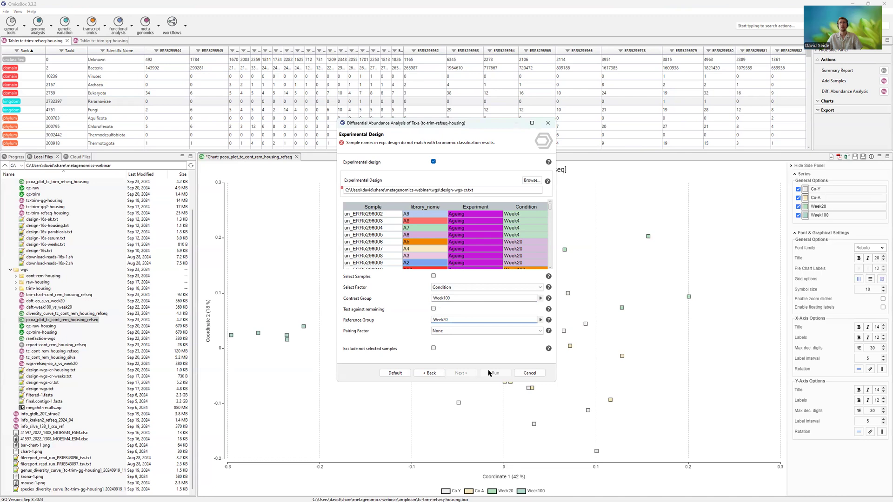
{"action": "left_click", "coordinate": [534, 374]}
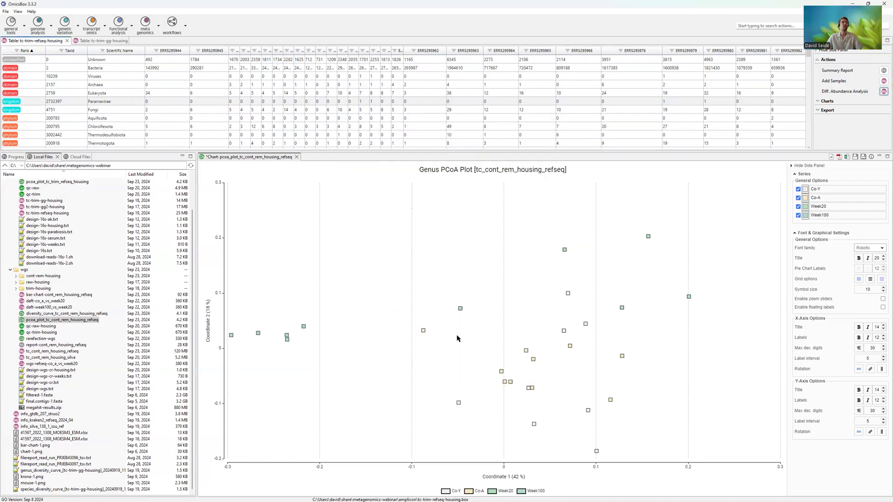
- Open the saved differential abundance results daft-week100_vs_week20 and daft-co_a_vs_week20 from the wgs folder
{"action": "double_click", "coordinate": [61, 307]}
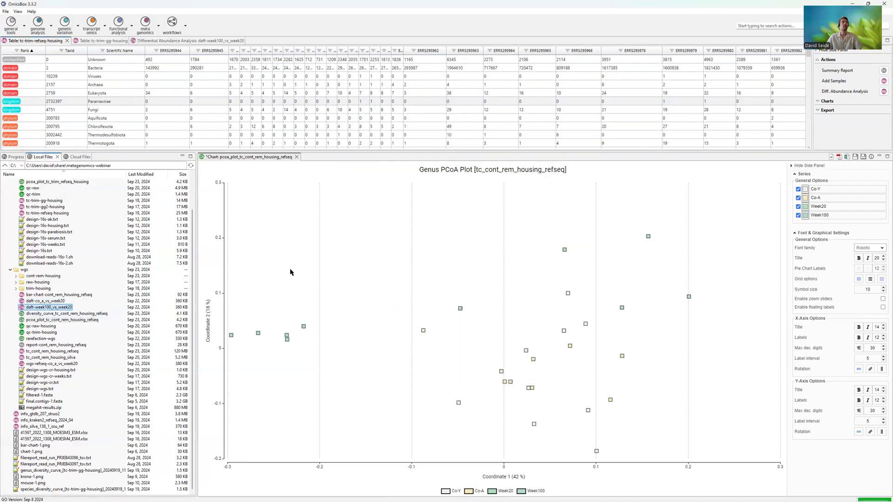
{"action": "left_click", "coordinate": [52, 308]}
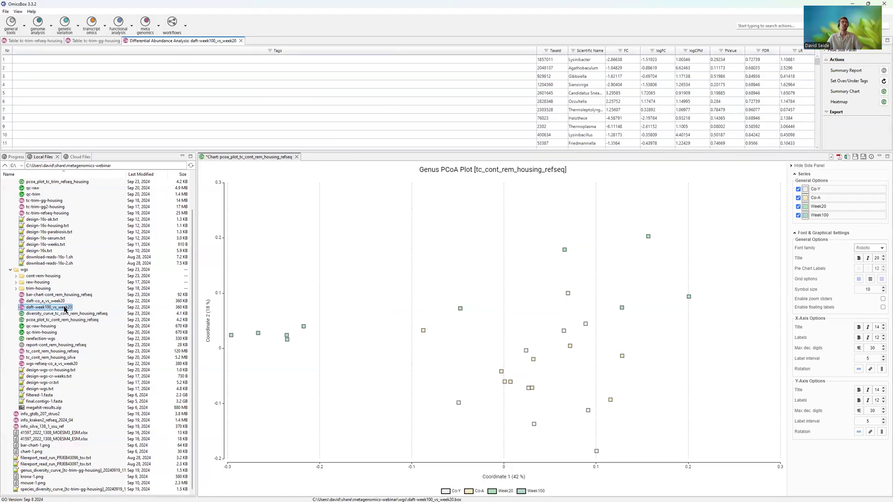
{"action": "double_click", "coordinate": [61, 302]}
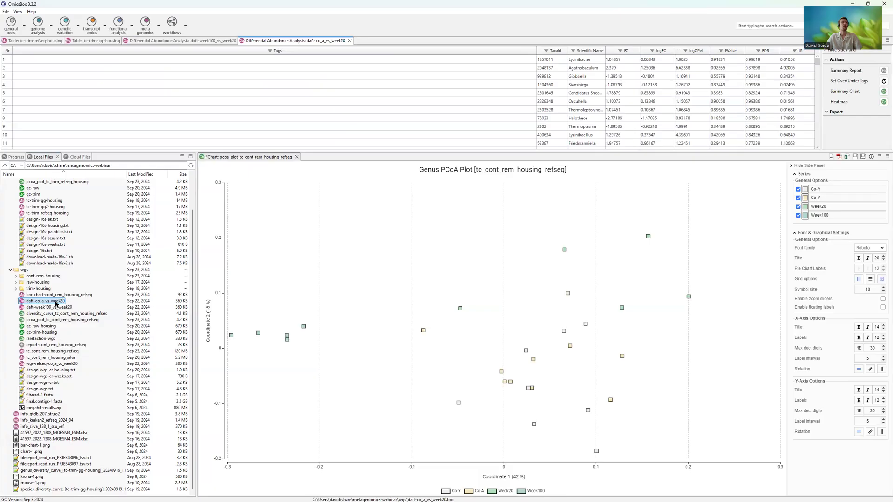
- Close the cont_rem_housing_refseq PCoA plot and enlarge the results table area
{"action": "right_click", "coordinate": [247, 157]}
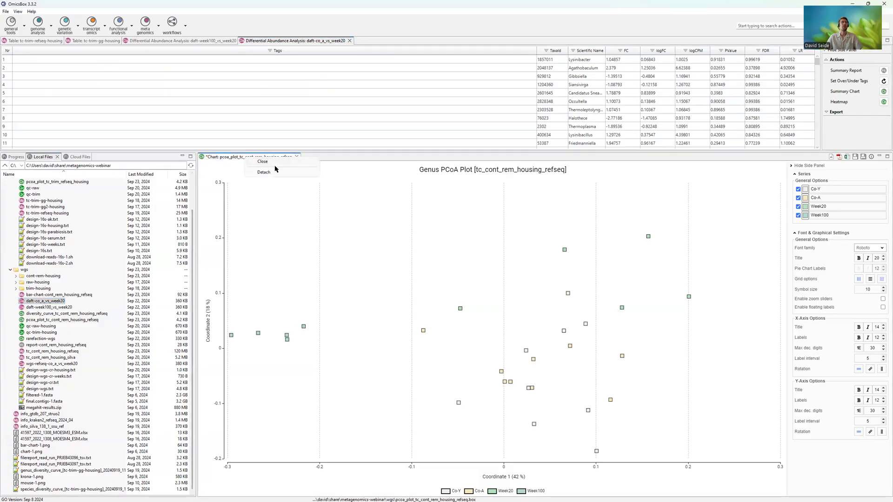
{"action": "left_click", "coordinate": [264, 162]}
{"action": "left_click", "coordinate": [476, 256]}
{"action": "left_click_drag", "start_coordinate": [328, 155], "coordinate": [326, 206]}
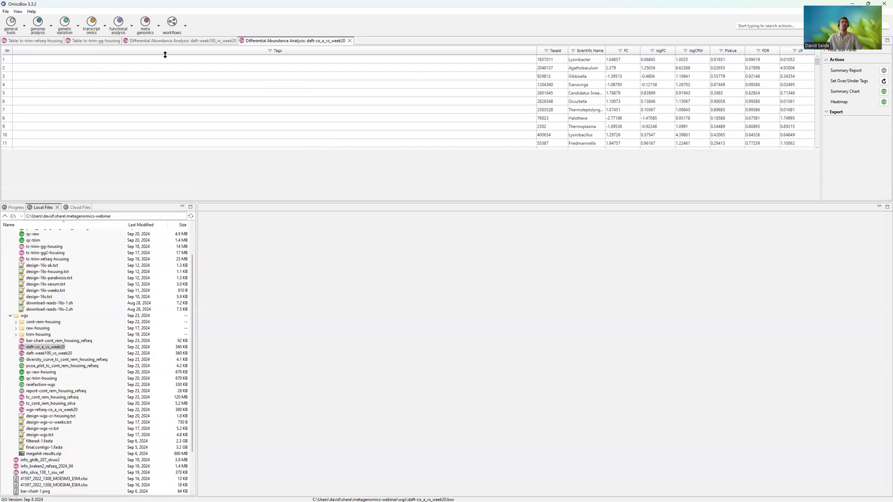
- In the daft-week100_vs_week20 results, narrow the Tags column and sort by tags to list the under- and over-represented taxa first
{"action": "left_click", "coordinate": [179, 41]}
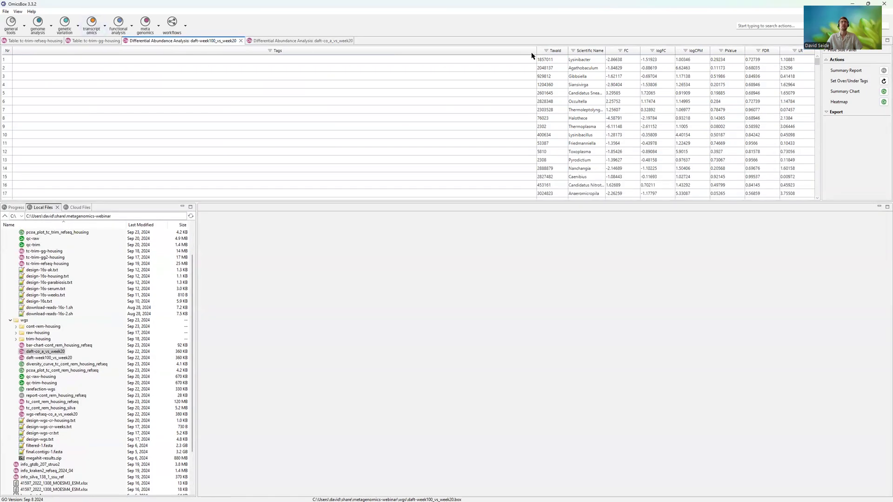
{"action": "left_click_drag", "start_coordinate": [536, 49], "coordinate": [101, 54]}
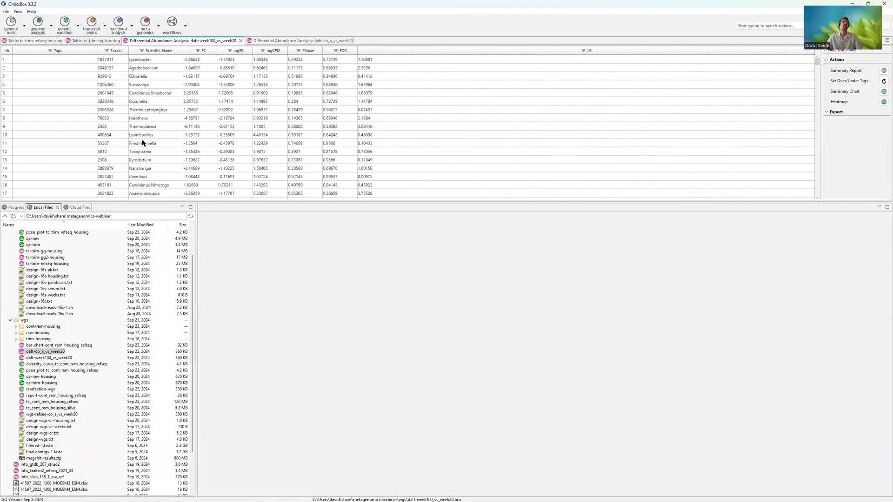
{"action": "left_click", "coordinate": [86, 53]}
{"action": "left_click", "coordinate": [86, 52]}
{"action": "left_click", "coordinate": [134, 95]}
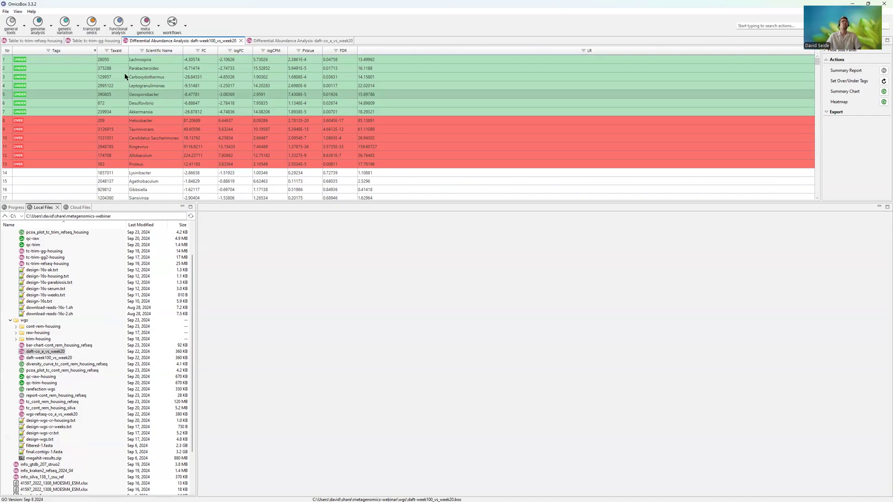
{"action": "left_click", "coordinate": [34, 67]}
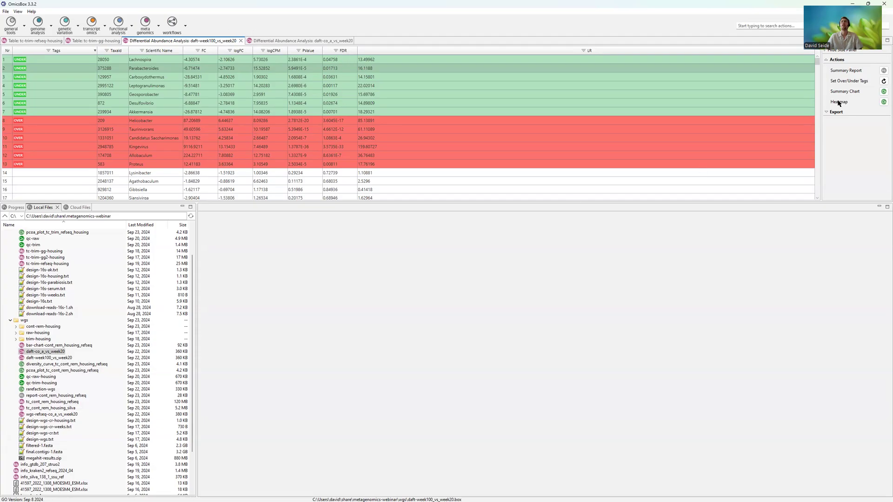
- Generate the summary report for daft-week100_vs_week20 and read through its overview, results, experimental design and analysis parameters
{"action": "left_click", "coordinate": [883, 70]}
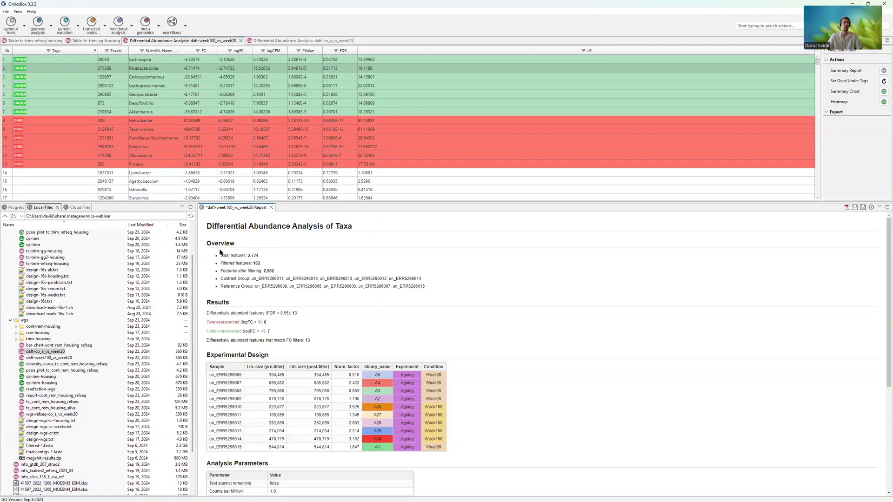
{"action": "left_click_drag", "start_coordinate": [217, 258], "coordinate": [424, 288]}
{"action": "left_click", "coordinate": [281, 325]}
{"action": "left_click_drag", "start_coordinate": [206, 311], "coordinate": [242, 335]}
{"action": "scroll", "coordinate": [316, 324], "scroll_direction": "down", "scroll_amount": 2}
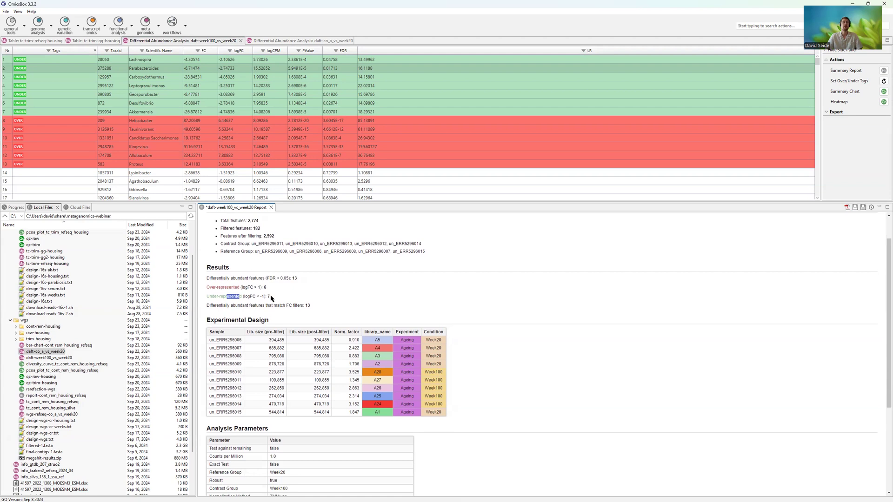
{"action": "left_click_drag", "start_coordinate": [330, 365], "coordinate": [372, 343]}
{"action": "left_click", "coordinate": [393, 367]}
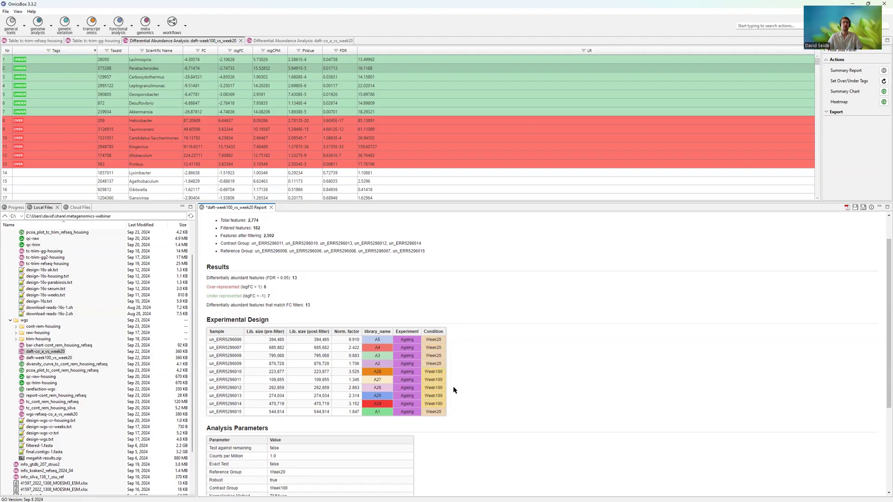
{"action": "scroll", "coordinate": [455, 391], "scroll_direction": "down", "scroll_amount": 5}
{"action": "scroll", "coordinate": [495, 387], "scroll_direction": "up", "scroll_amount": 7}
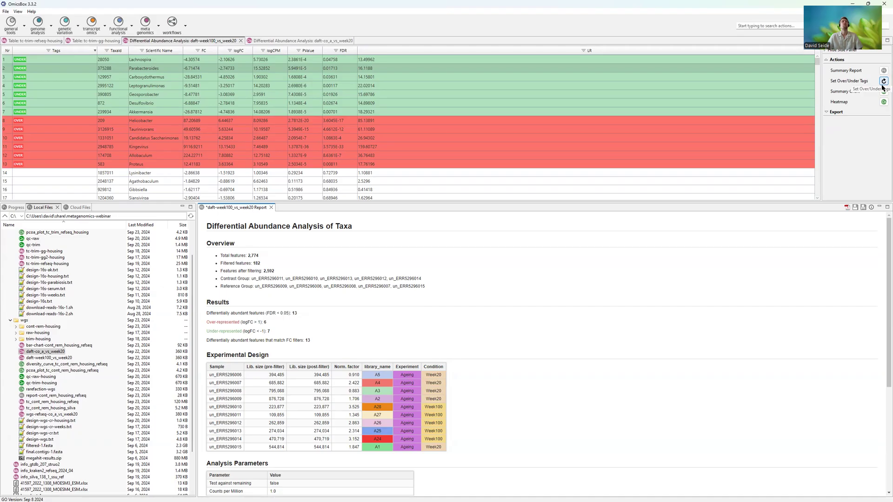
- Update the over/under tags of daft-week100_vs_week20 with an FDR cut-off of 0.005, and suppress future completion messages
{"action": "left_click", "coordinate": [882, 85]}
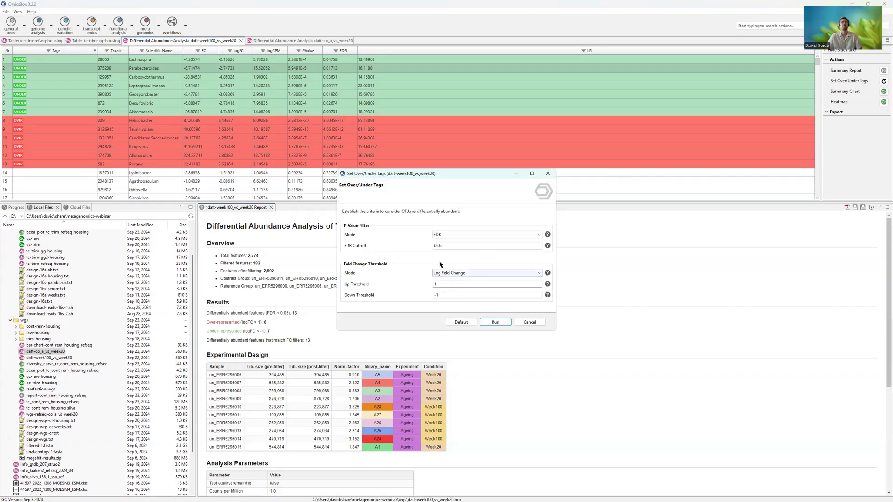
{"action": "left_click", "coordinate": [441, 245]}
{"action": "type", "text": "0"}
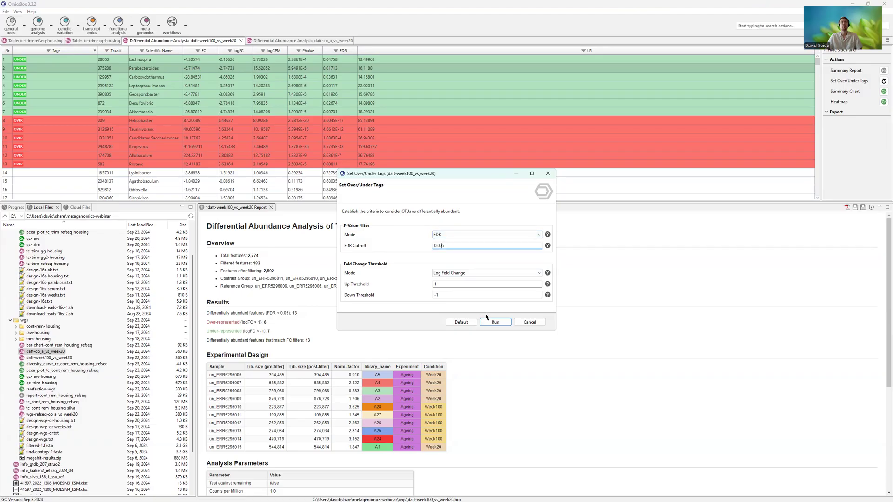
{"action": "left_click", "coordinate": [496, 323]}
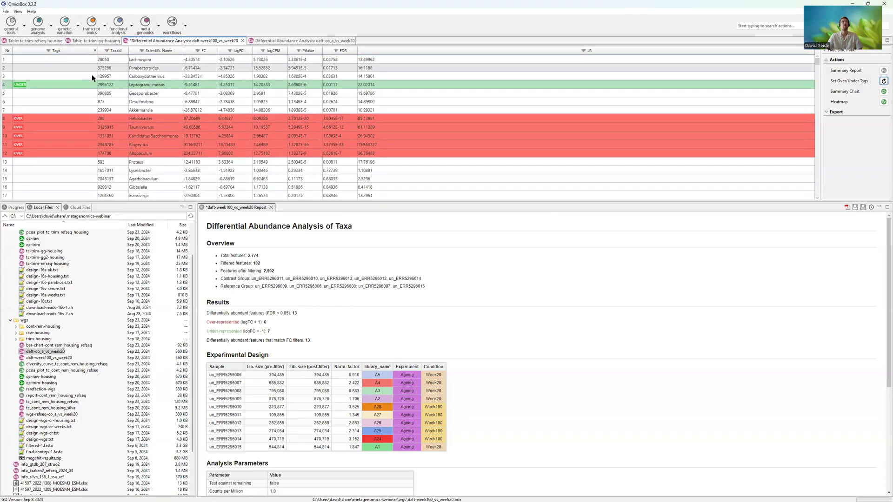
{"action": "left_click", "coordinate": [409, 257]}
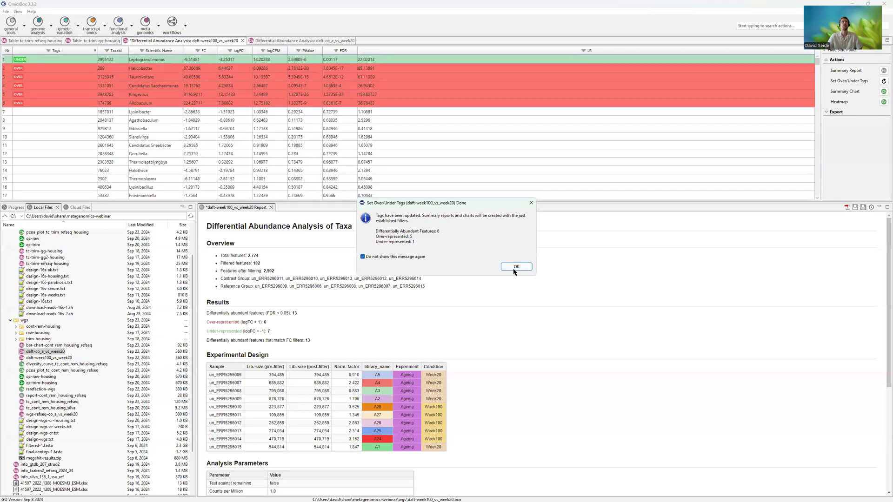
{"action": "left_click", "coordinate": [515, 266]}
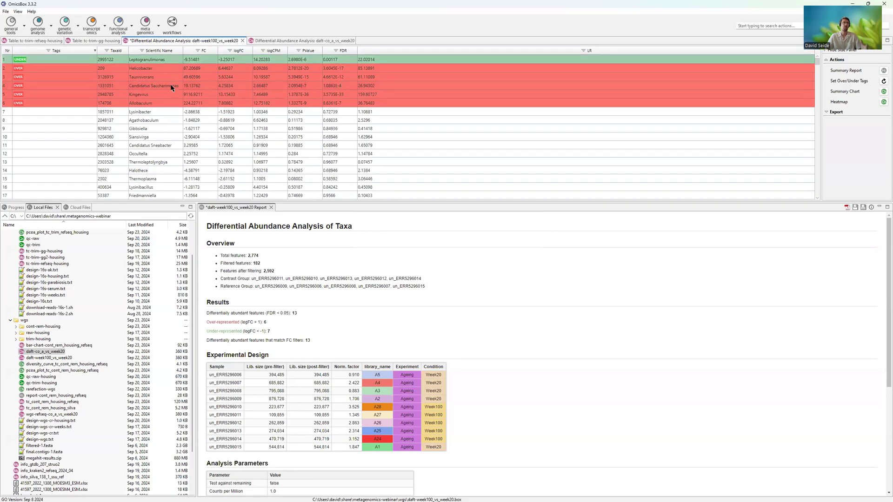
- Check the tagged taxa in the Week100 versus Week20 table, and switch to the daft-co_a_vs_week20 results
{"action": "left_click", "coordinate": [293, 86]}
{"action": "left_click", "coordinate": [300, 61]}
{"action": "left_click", "coordinate": [295, 42]}
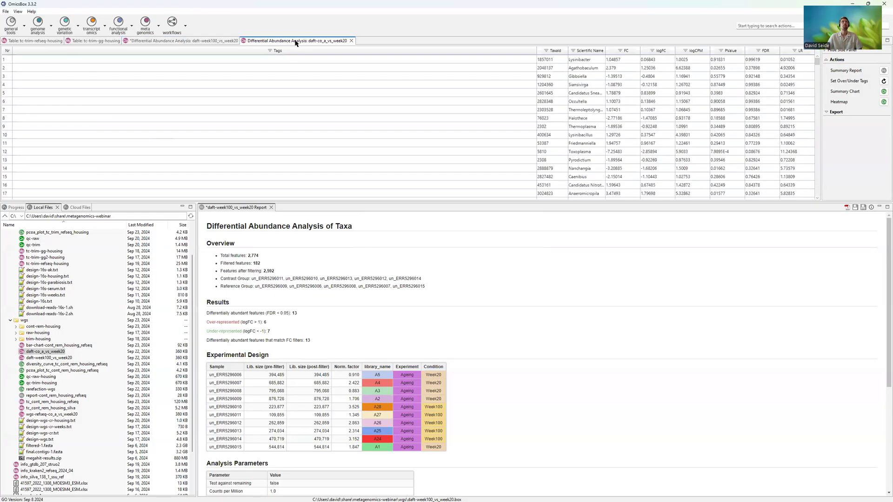
- Sort the daft-co_a_vs_week20 results by tags in an enlarged table area, and return to the daft-week100_vs_week20 results
{"action": "left_click", "coordinate": [132, 49]}
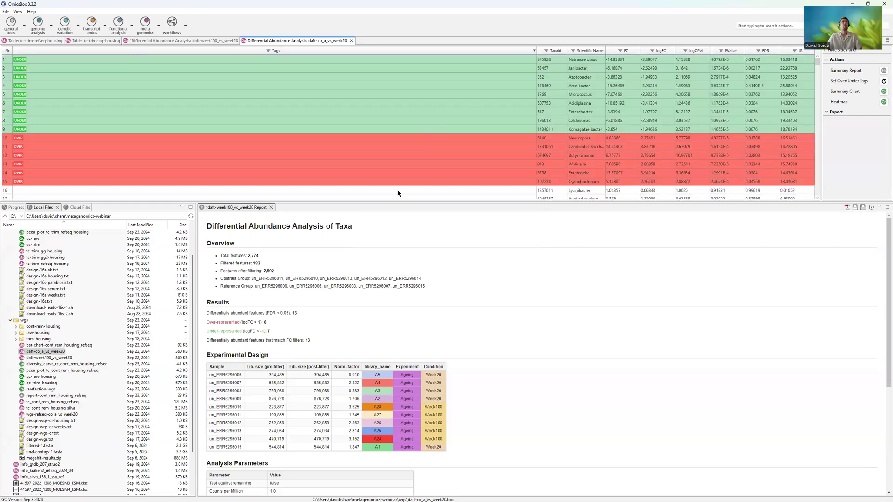
{"action": "left_click_drag", "start_coordinate": [404, 202], "coordinate": [403, 222]}
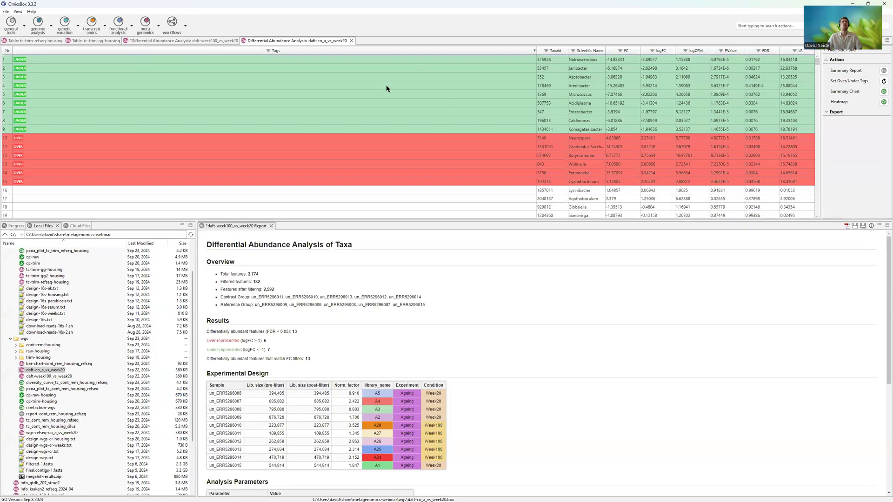
{"action": "left_click", "coordinate": [175, 41]}
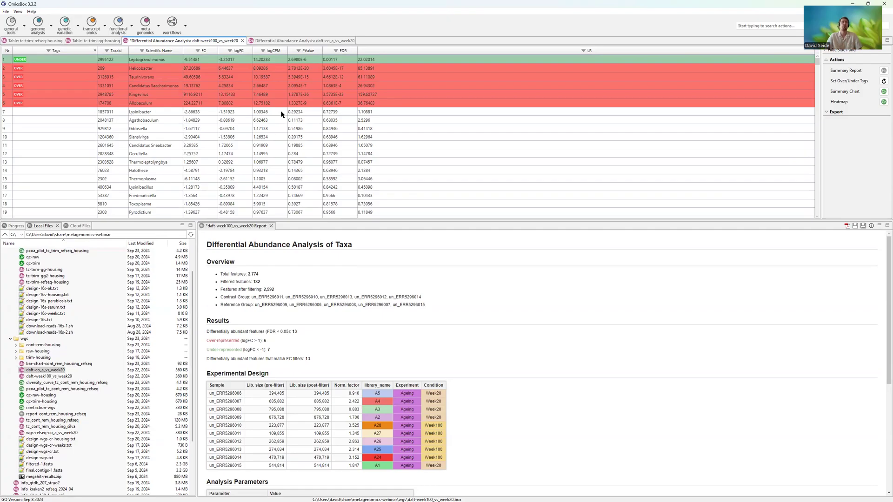
- Try a different column sorting in the daft-week100_vs_week20 table and restore the sorting by tags
{"action": "left_click", "coordinate": [270, 94]}
{"action": "left_click", "coordinate": [270, 62]}
{"action": "left_click", "coordinate": [297, 51]}
{"action": "left_click", "coordinate": [312, 52]}
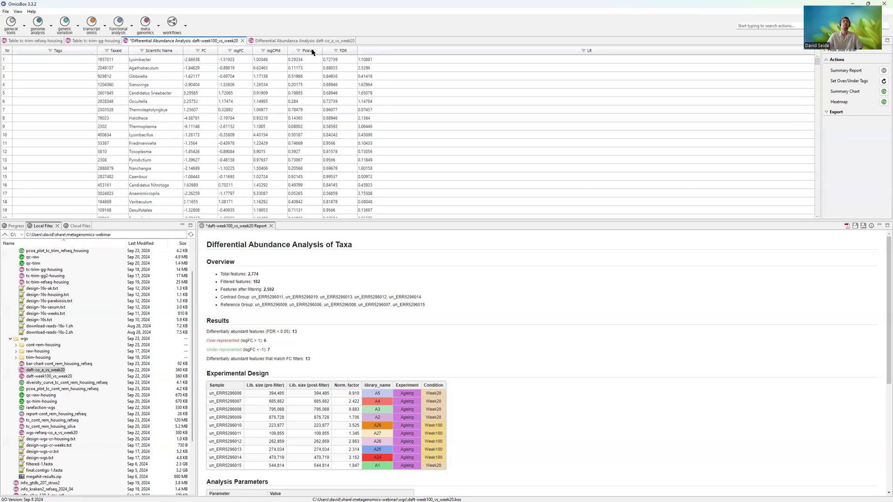
{"action": "left_click", "coordinate": [307, 119]}
{"action": "left_click", "coordinate": [82, 52]}
{"action": "left_click", "coordinate": [148, 96]}
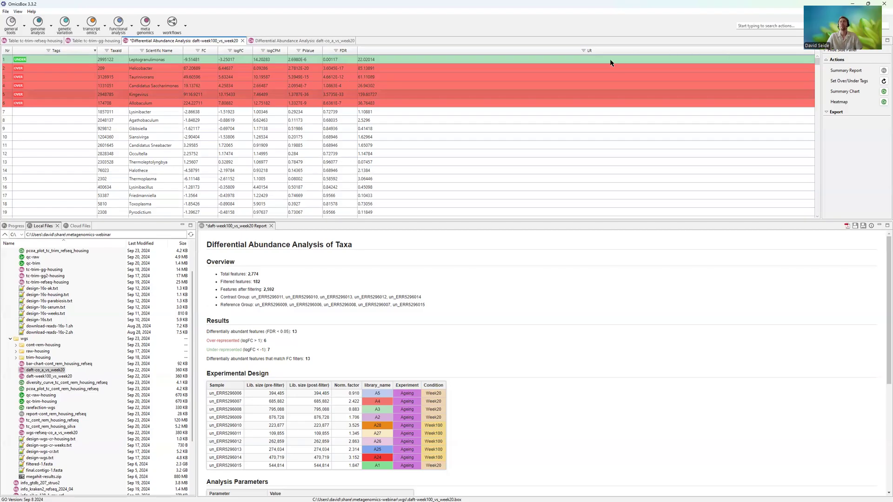
- Create a heatmap of the top 10 differentially abundant OTUs from daft-week100_vs_week20, using counts per million with logarithm and Z-score
{"action": "left_click", "coordinate": [883, 102]}
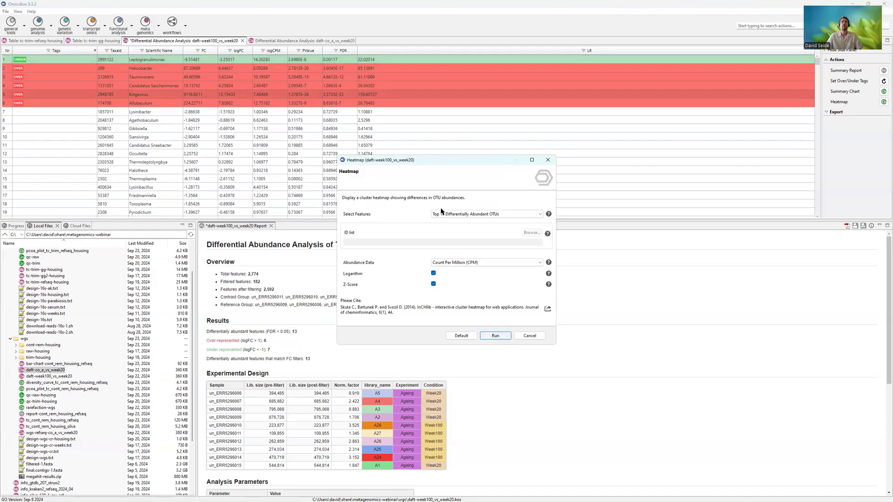
{"action": "left_click", "coordinate": [456, 216]}
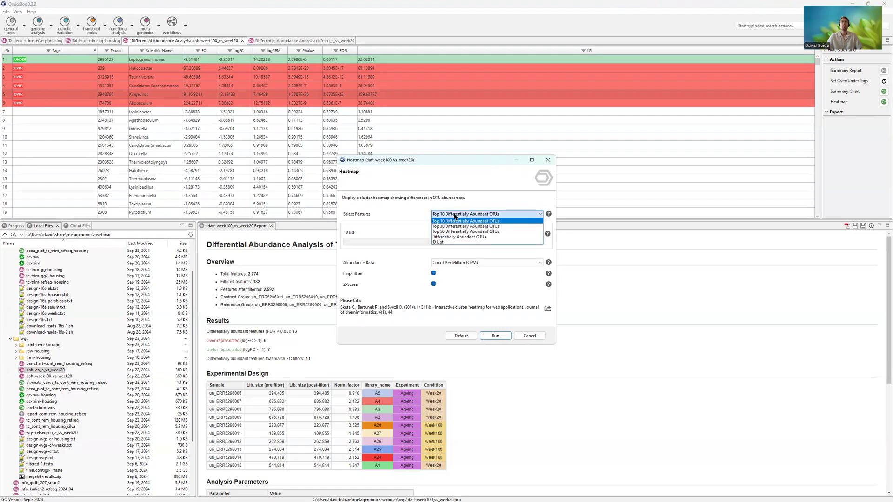
{"action": "left_click", "coordinate": [455, 216]}
{"action": "left_click", "coordinate": [448, 217]}
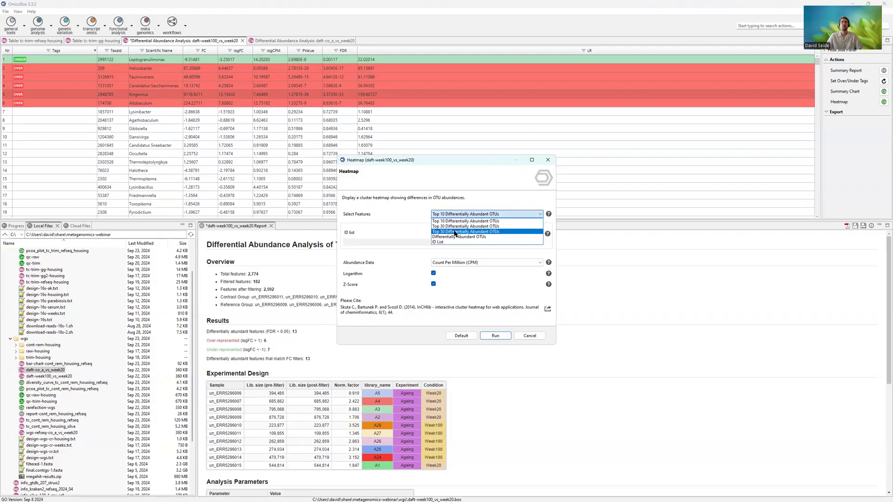
{"action": "left_click", "coordinate": [459, 216]}
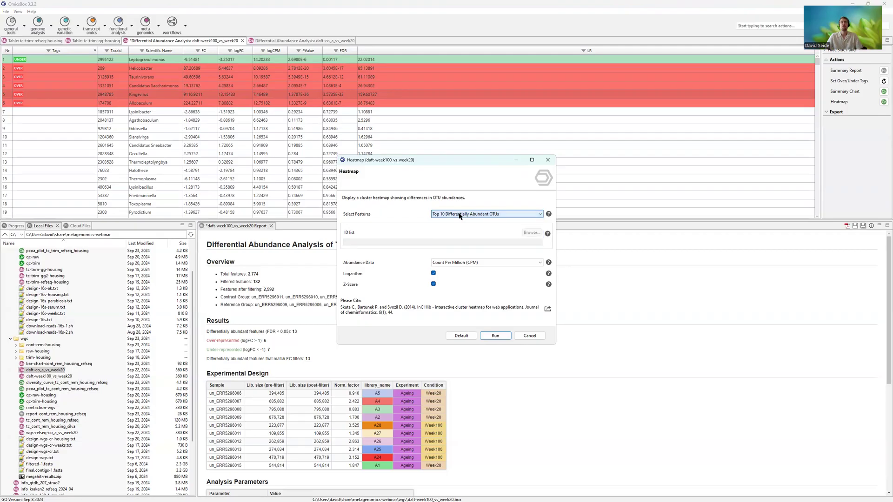
{"action": "left_click", "coordinate": [495, 336]}
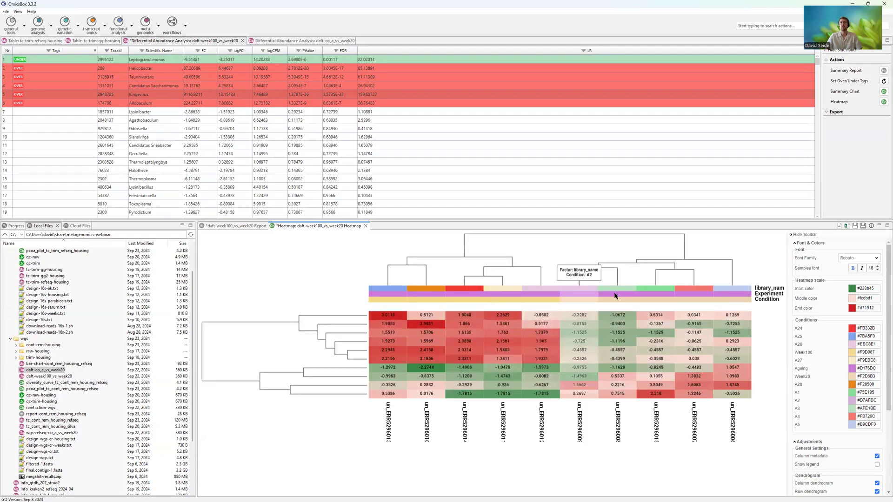
- Show the row IDs in the heatmap, and hide its column dendrogram and cell values
{"action": "scroll", "coordinate": [839, 441], "scroll_direction": "down", "scroll_amount": 3}
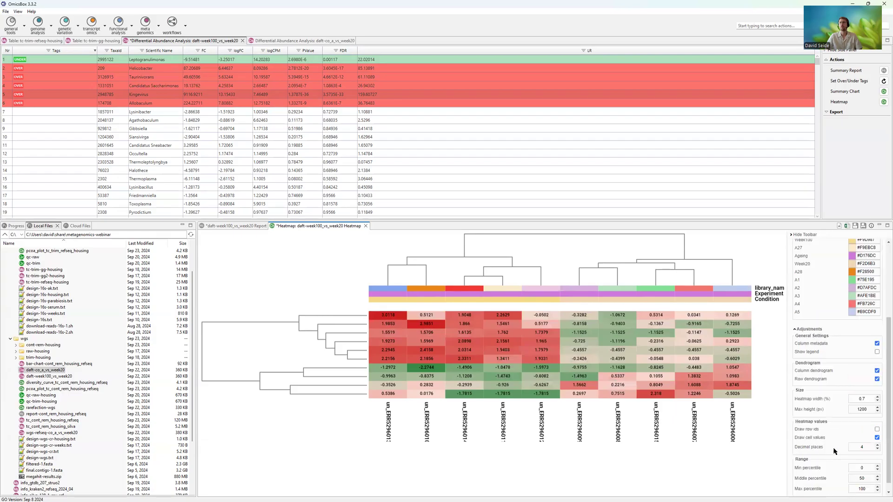
{"action": "left_click", "coordinate": [877, 419]}
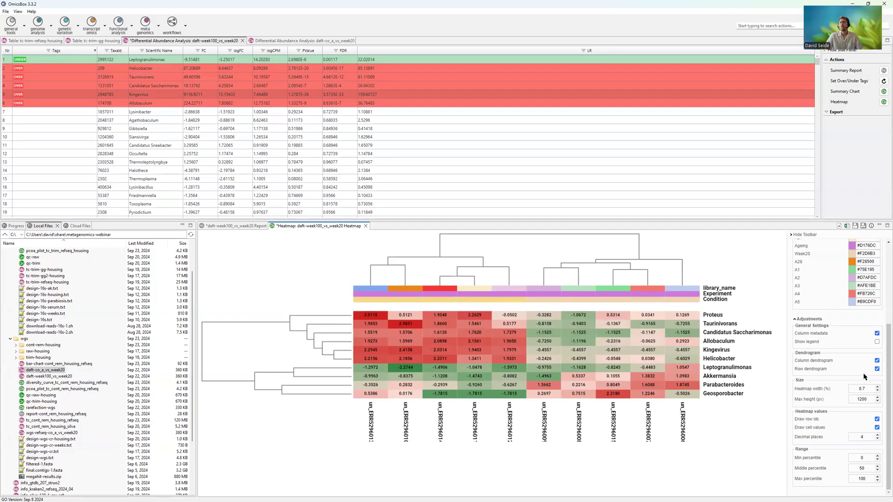
{"action": "left_click", "coordinate": [877, 360]}
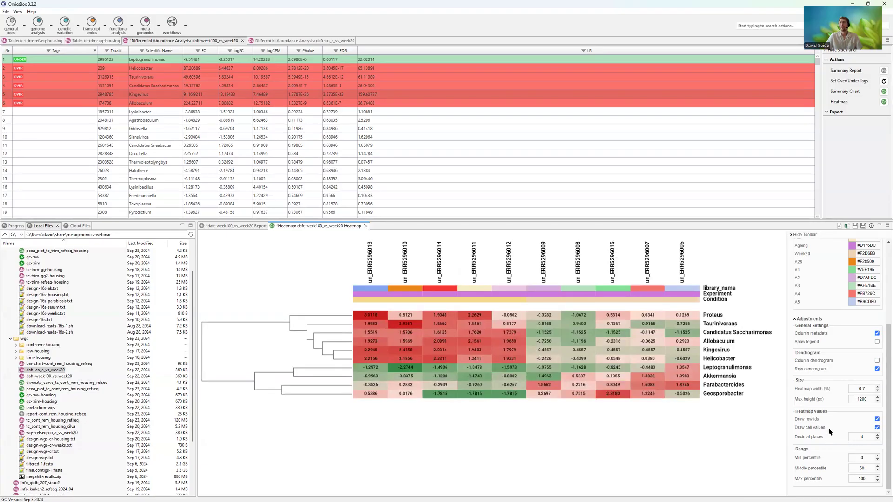
{"action": "left_click", "coordinate": [877, 428]}
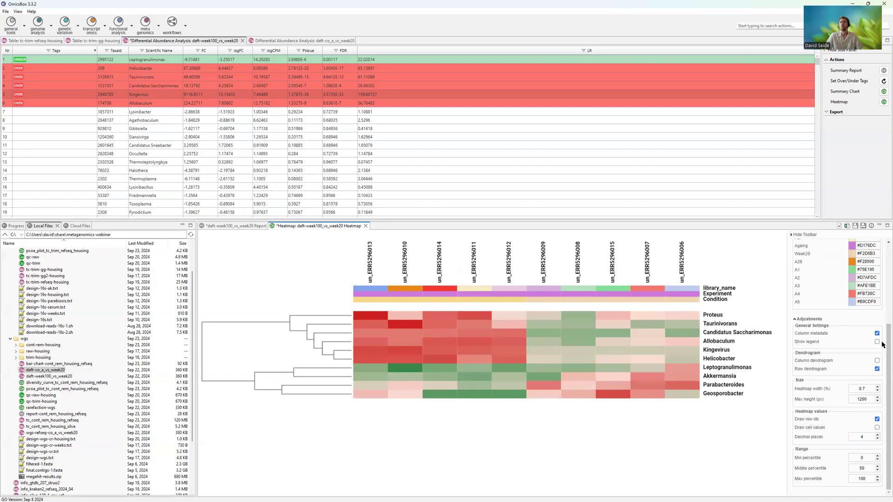
{"action": "scroll", "coordinate": [835, 310], "scroll_direction": "up", "scroll_amount": 5}
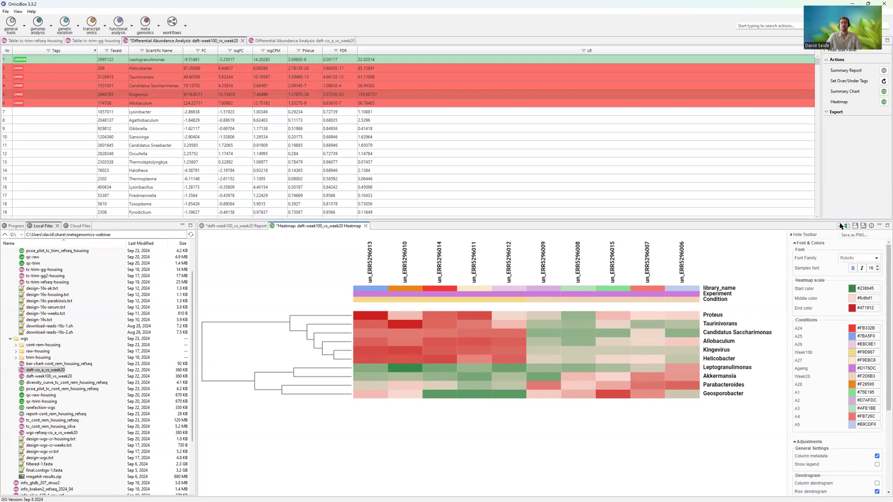
{"action": "right_click", "coordinate": [352, 94]}
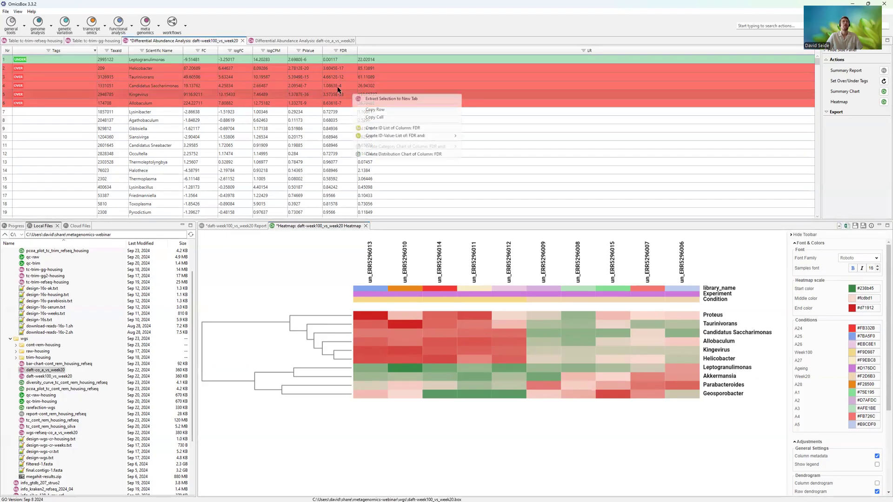
{"action": "left_click", "coordinate": [305, 86]}
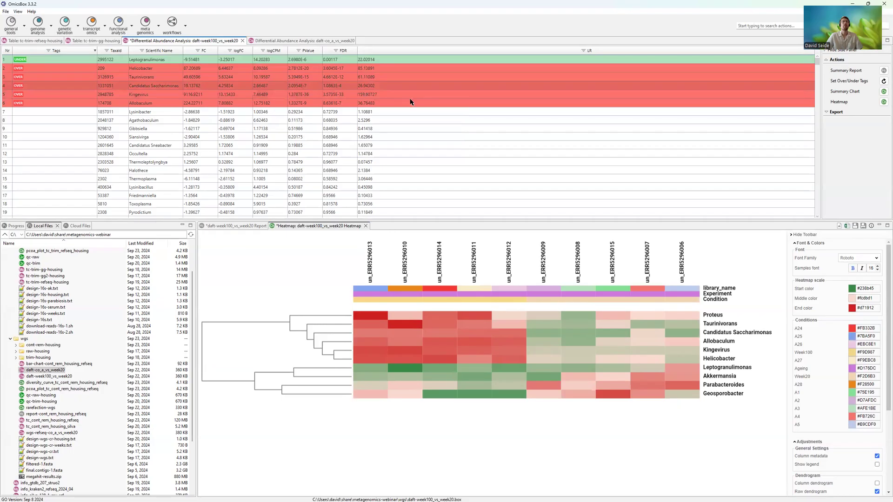
- Switch to the presentation slides and advance from Methods to the Conclusions slide
{"action": "key", "text": "alt+Tab"}
{"action": "key", "text": "alt+Tab"}
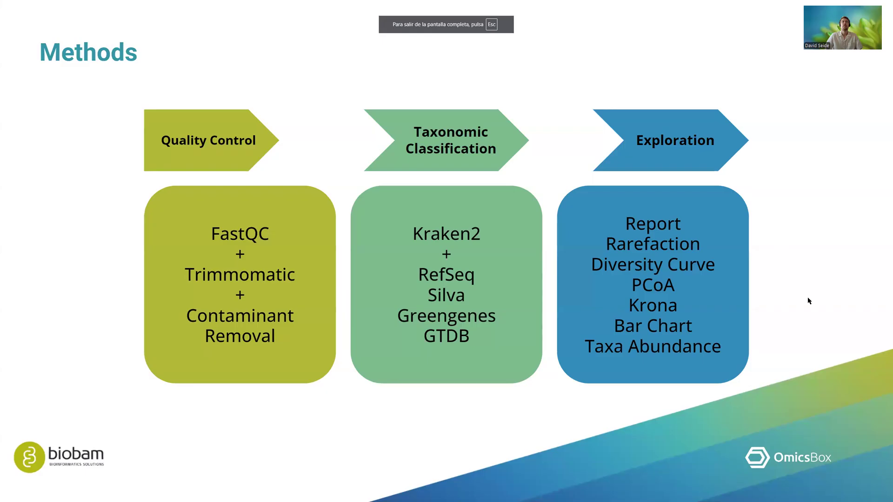
{"action": "key", "text": "Right"}
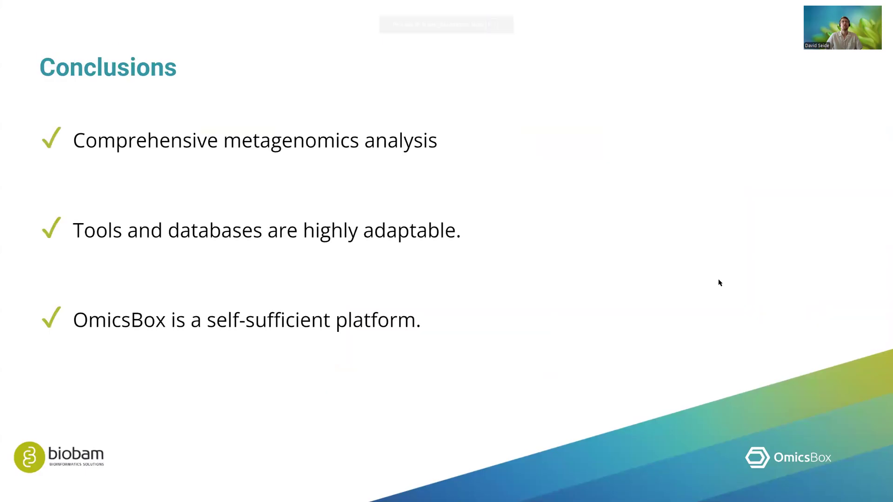